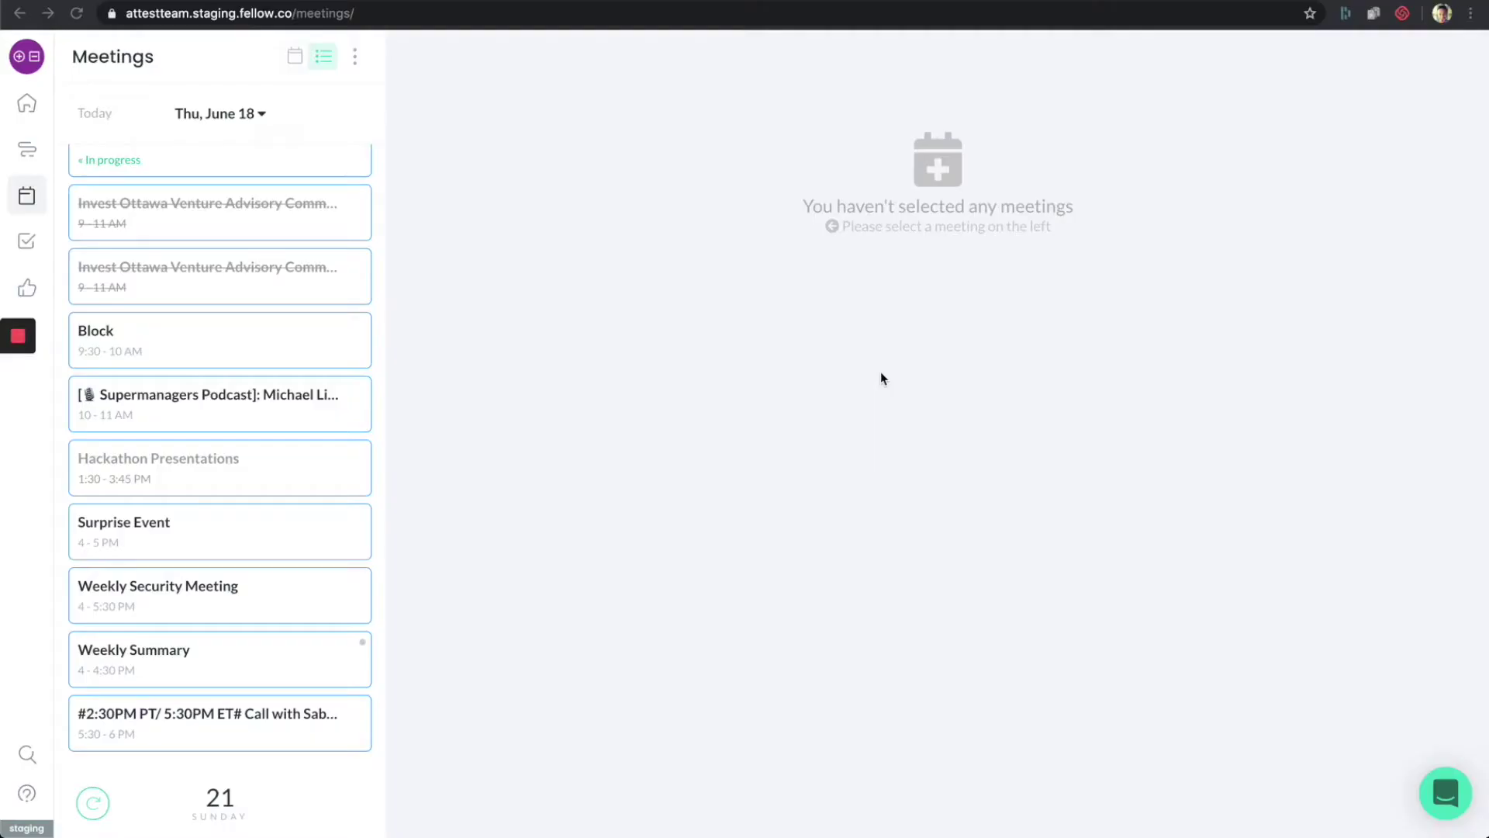
Browse the meeting list back to Thursday, June 18 and open the Fellow Summer Hackathon meeting notes.
{"action": "scroll", "coordinate": [152, 258], "scroll_direction": "up", "scroll_amount": 2}
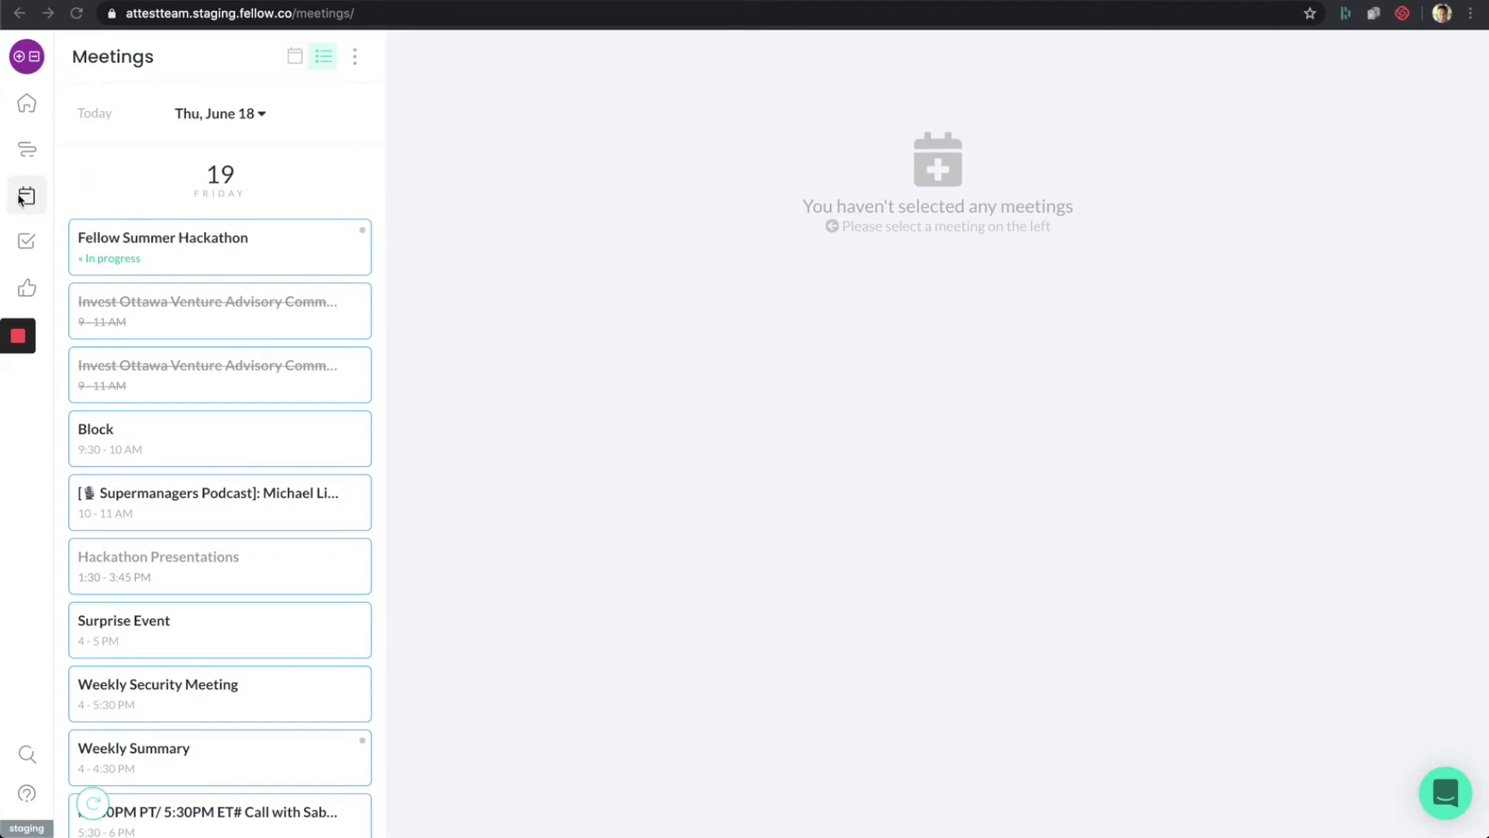
{"action": "left_click", "coordinate": [485, 248]}
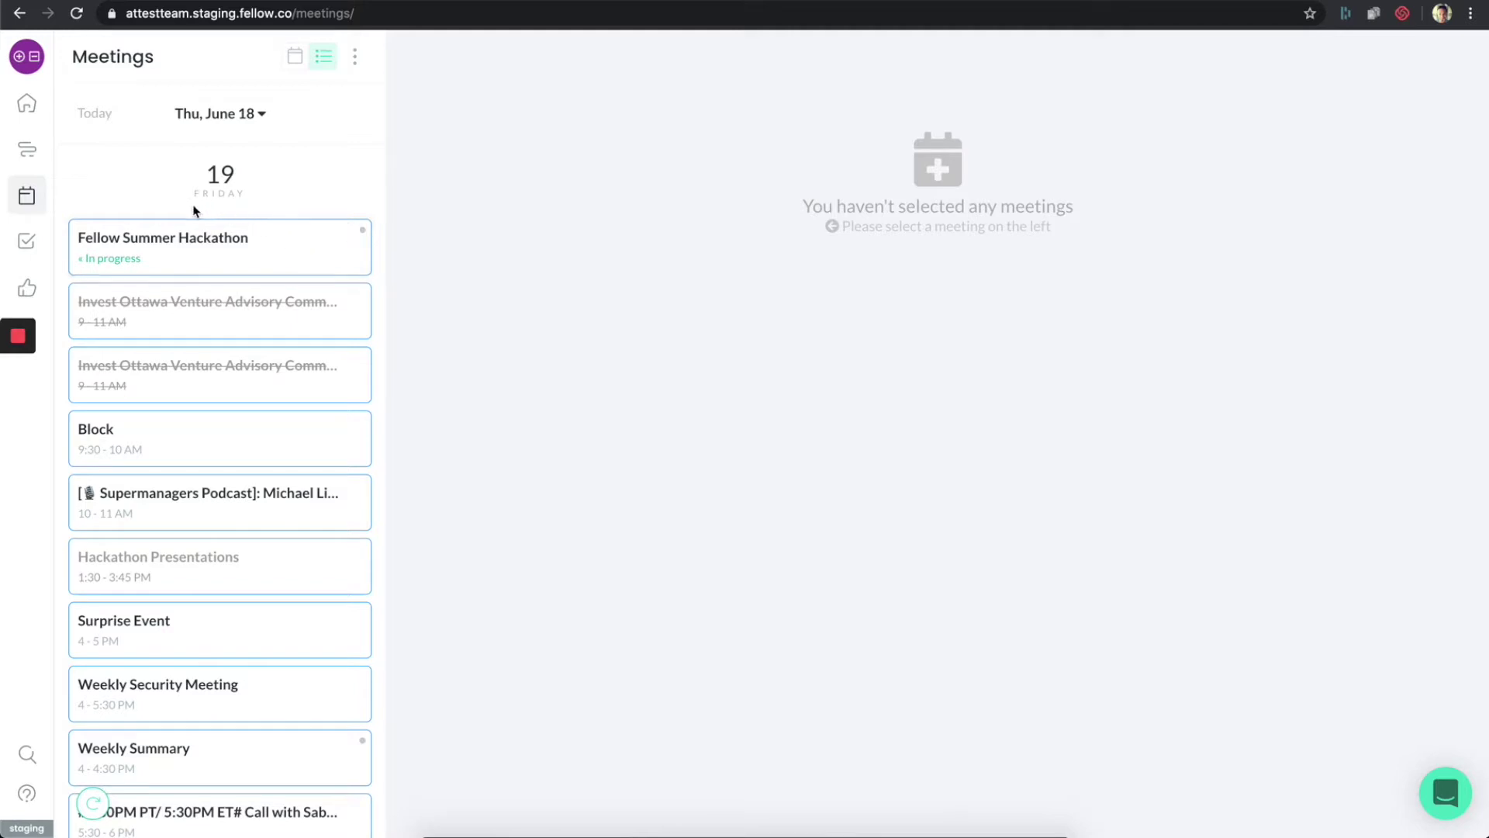
{"action": "scroll", "coordinate": [226, 284], "scroll_direction": "up", "scroll_amount": 1}
{"action": "scroll", "coordinate": [226, 284], "scroll_direction": "up", "scroll_amount": 3}
{"action": "scroll", "coordinate": [225, 283], "scroll_direction": "down", "scroll_amount": 1}
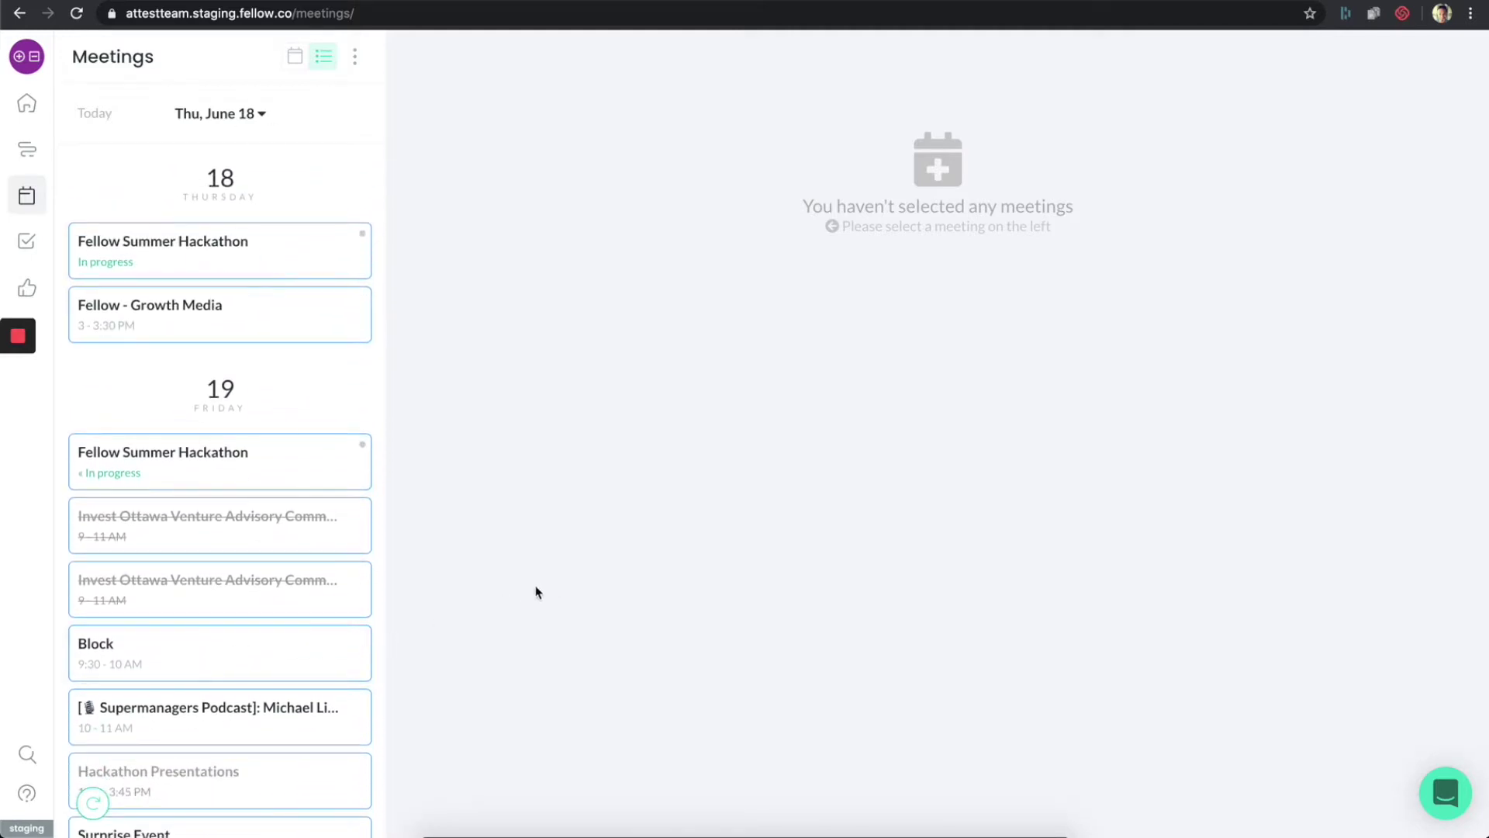
{"action": "left_click", "coordinate": [288, 253]}
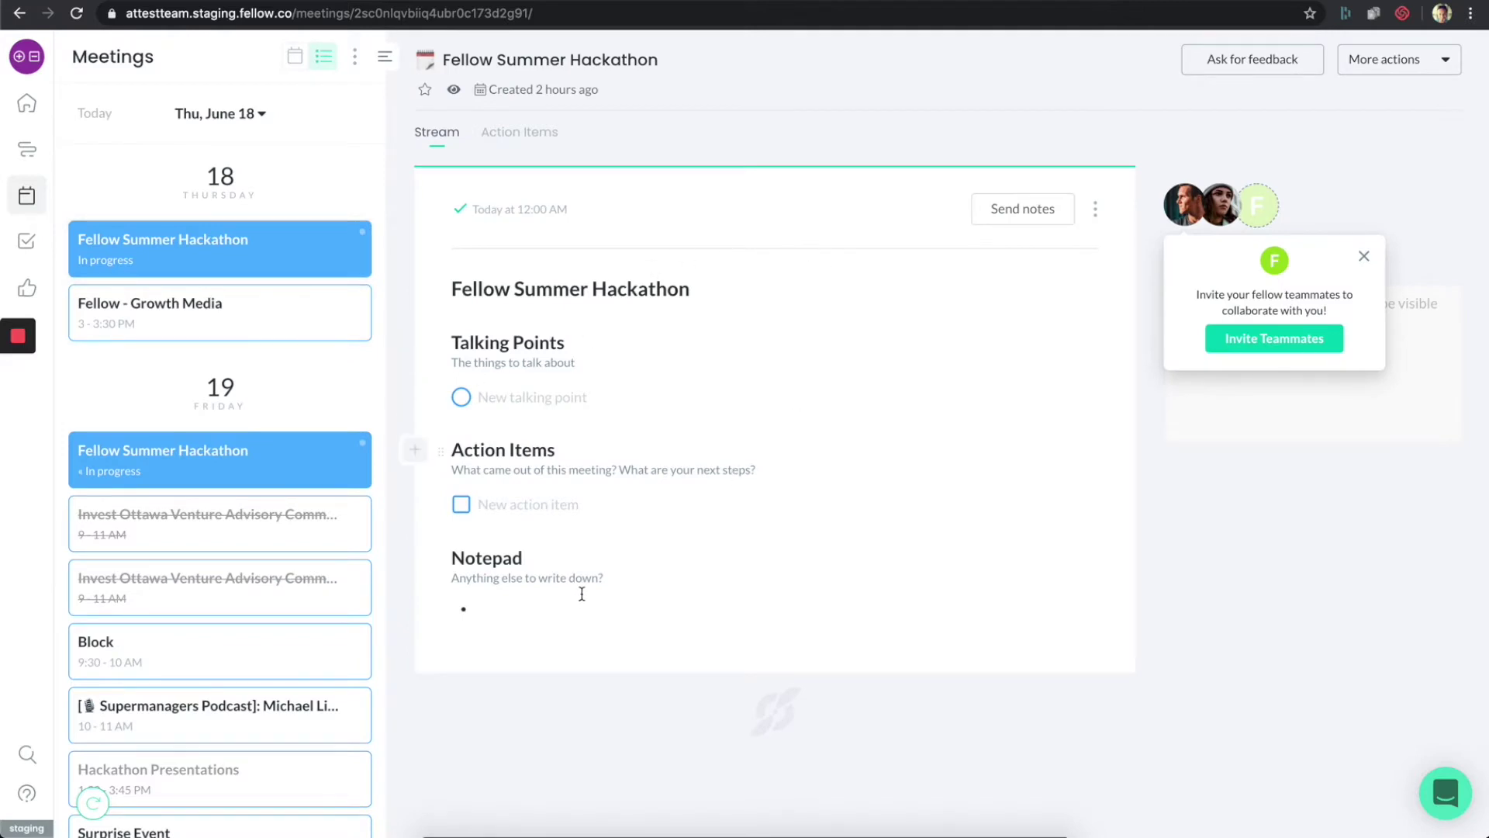
Open the Weekly Summary meeting scheduled for Friday, June 19 at 4 PM.
{"action": "mouse_move", "coordinate": [249, 264]}
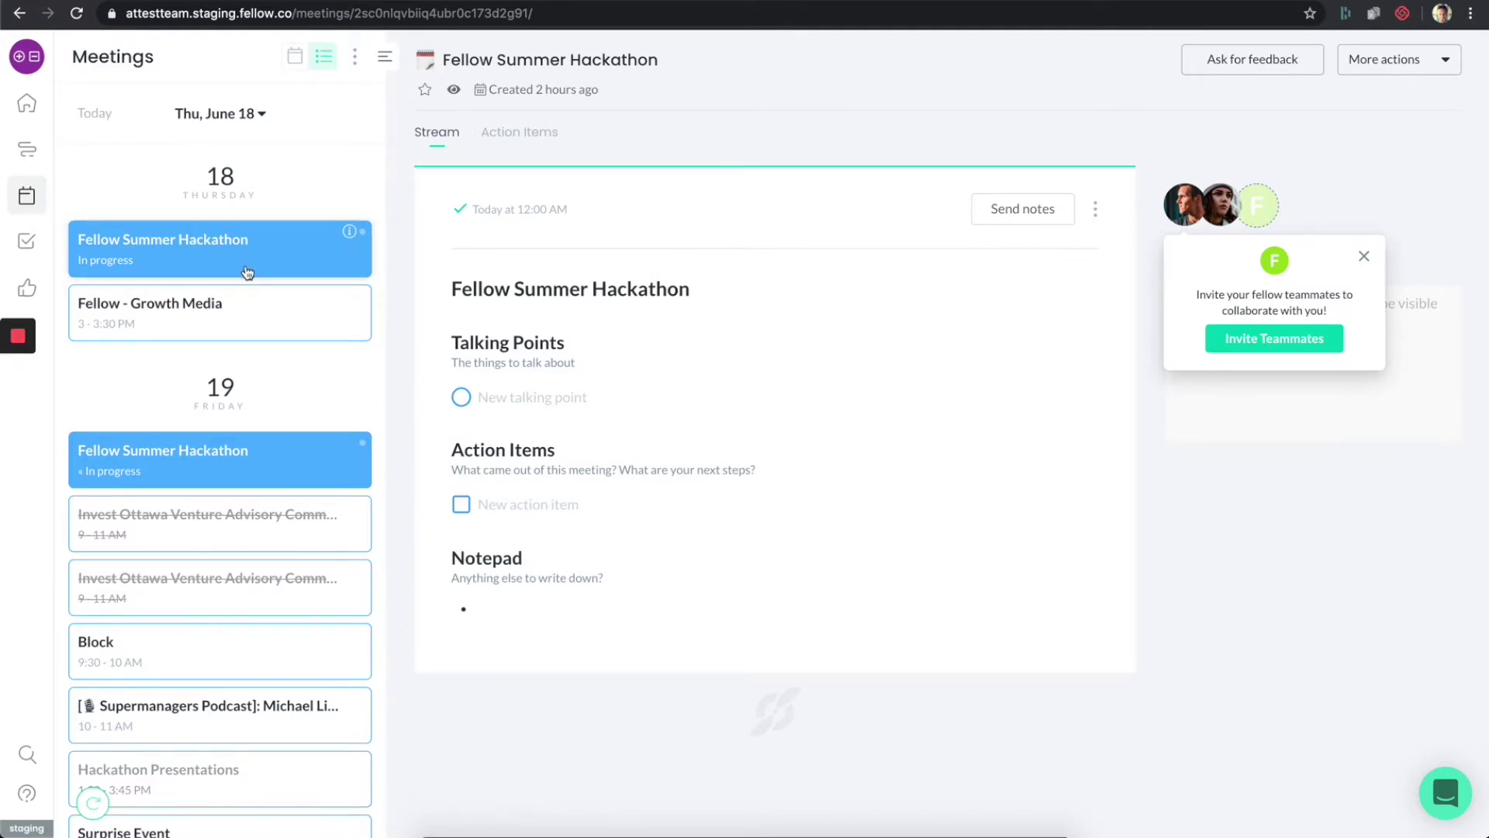
{"action": "scroll", "coordinate": [244, 277], "scroll_direction": "down", "scroll_amount": 3}
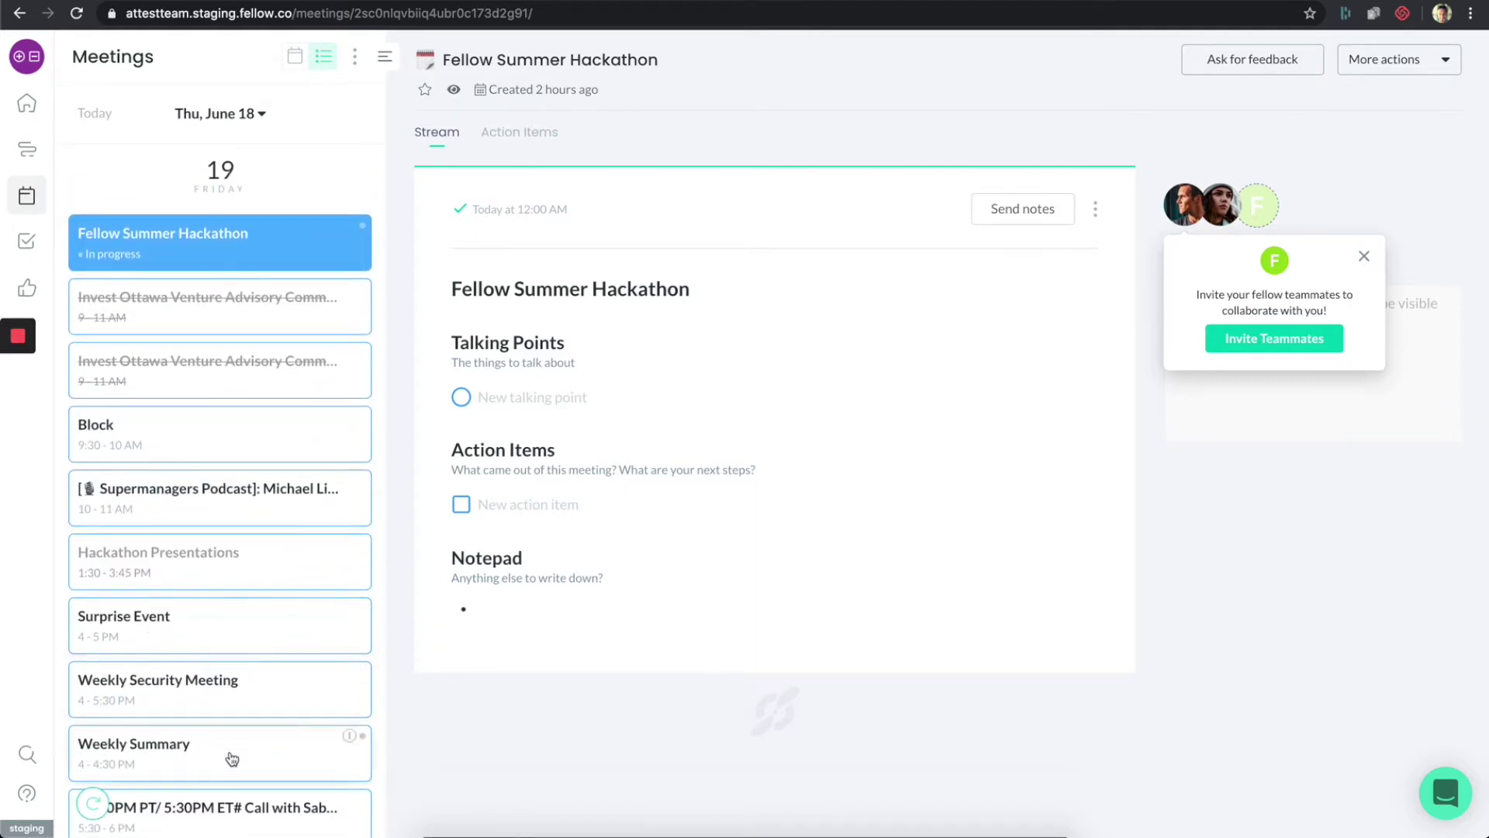
{"action": "left_click", "coordinate": [186, 757]}
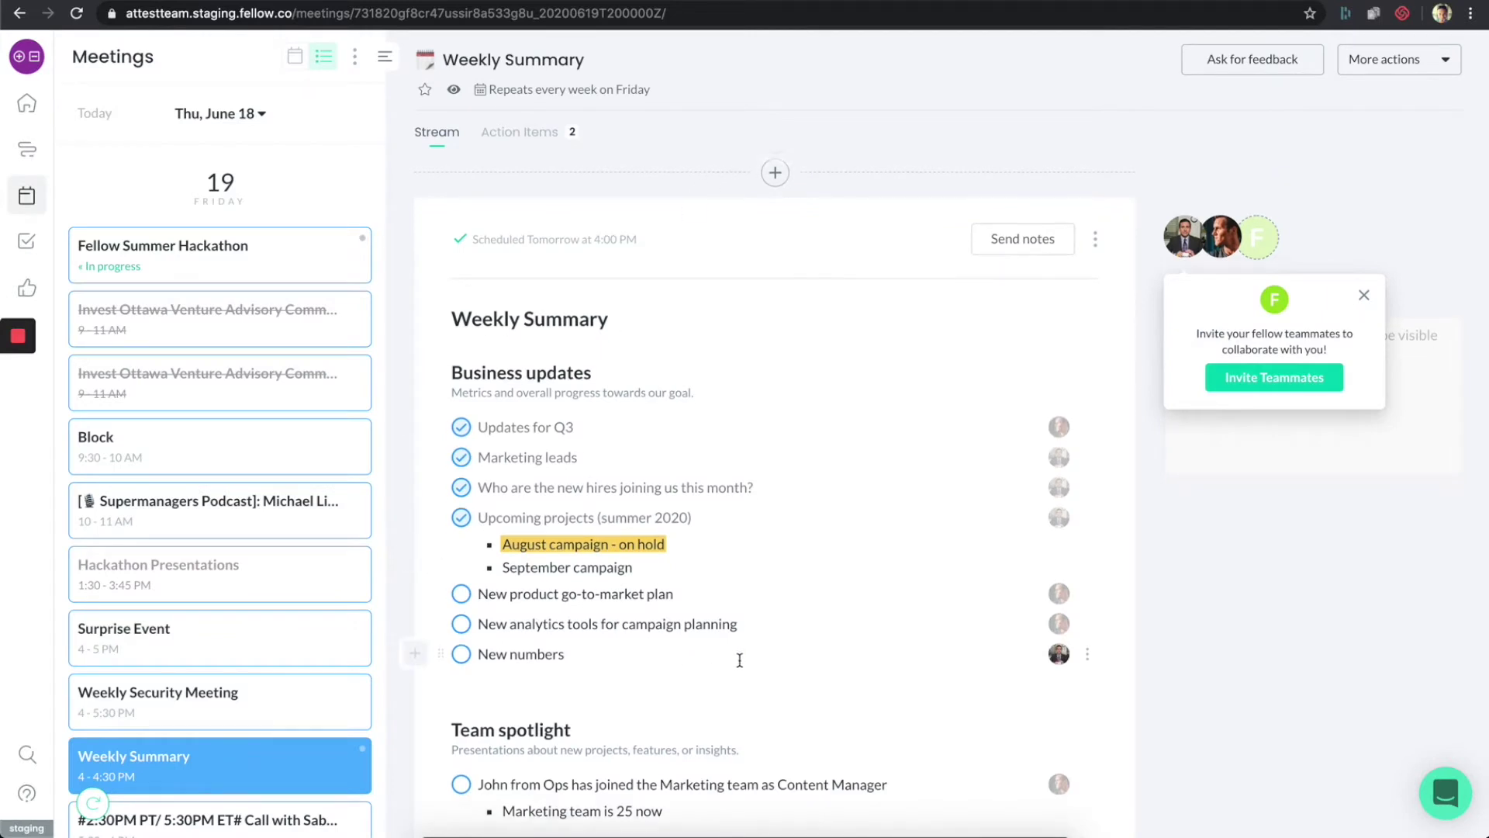
Review the Weekly Summary stream, from the upcoming meeting's talking points and action items through the September 13th 2019 notes.
{"action": "scroll", "coordinate": [740, 660], "scroll_direction": "down", "scroll_amount": 1}
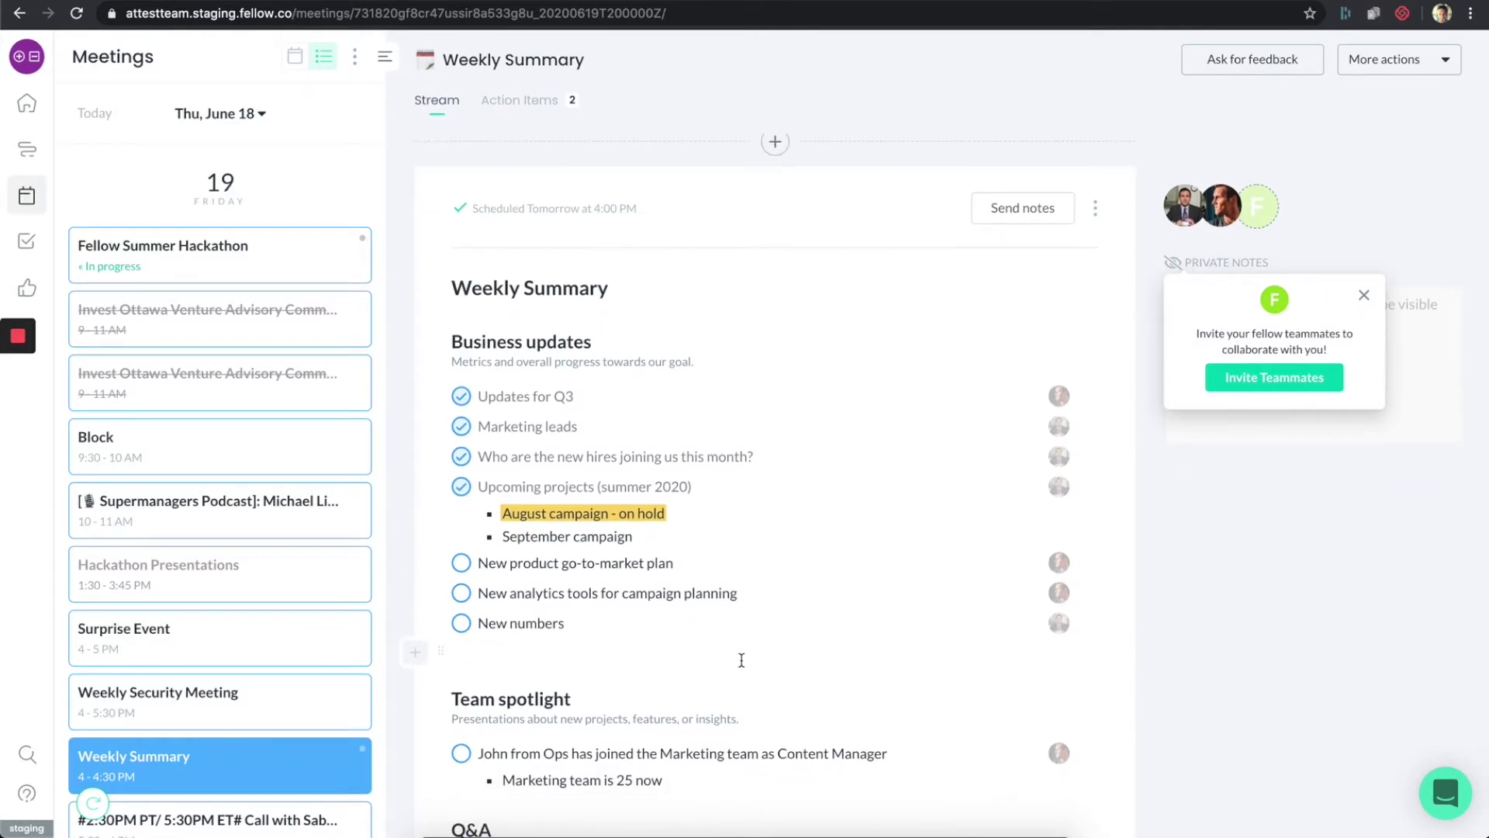
{"action": "scroll", "coordinate": [741, 660], "scroll_direction": "down", "scroll_amount": 5}
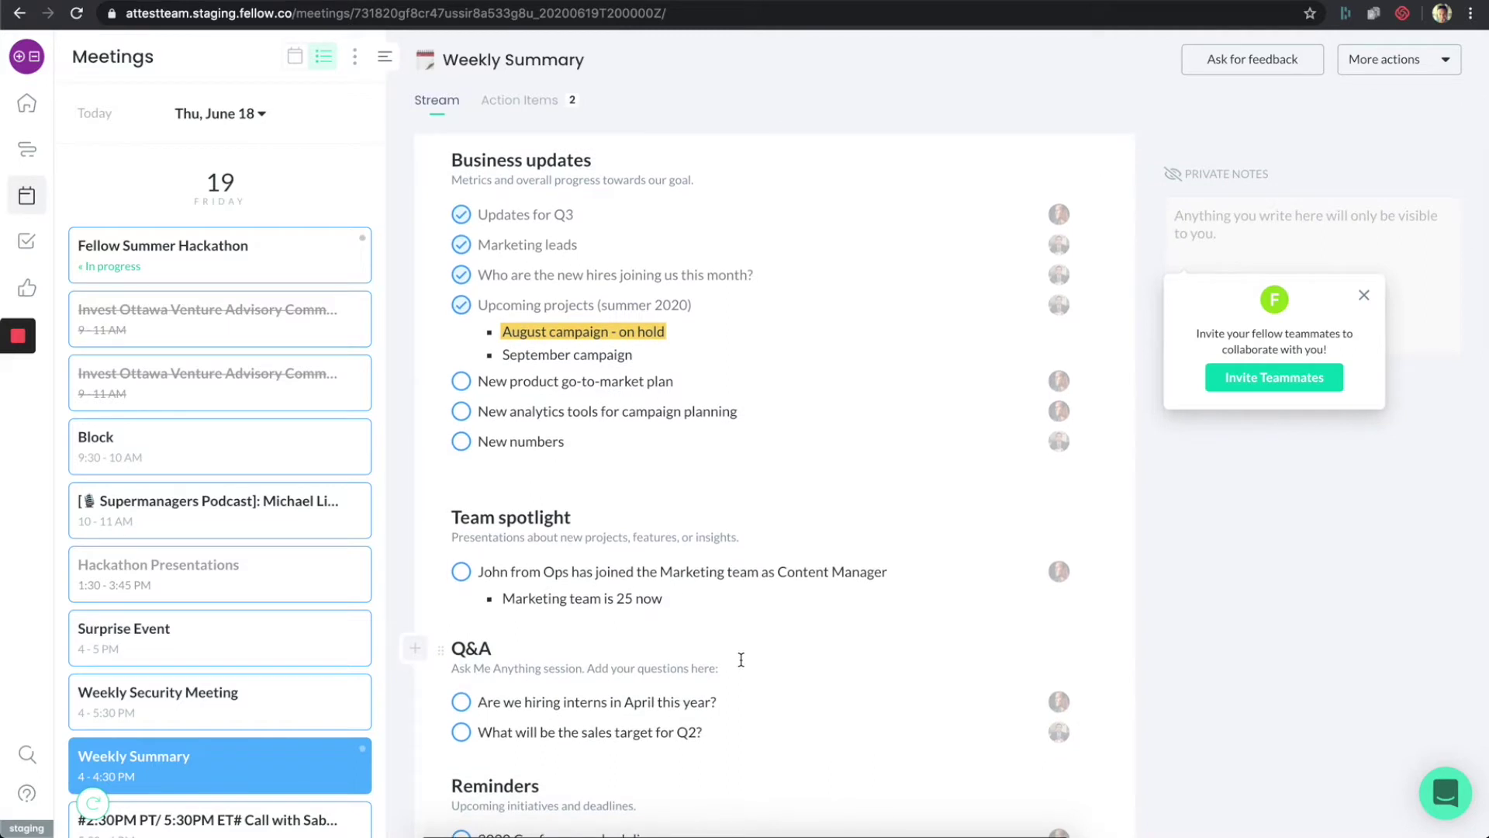
{"action": "scroll", "coordinate": [741, 660], "scroll_direction": "up", "scroll_amount": 5}
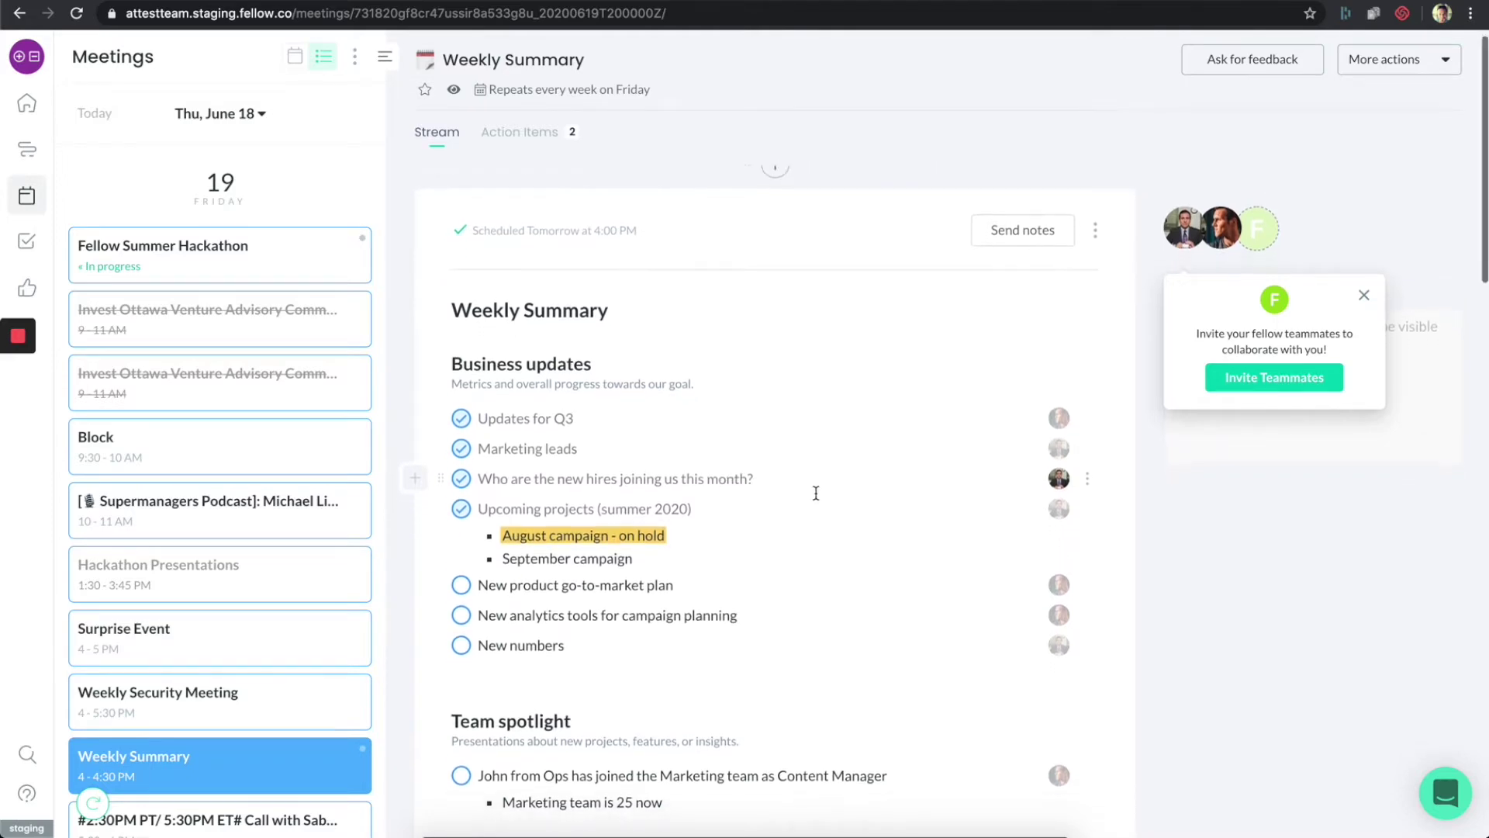
{"action": "scroll", "coordinate": [816, 491], "scroll_direction": "down", "scroll_amount": 4}
{"action": "scroll", "coordinate": [815, 494], "scroll_direction": "down", "scroll_amount": 15}
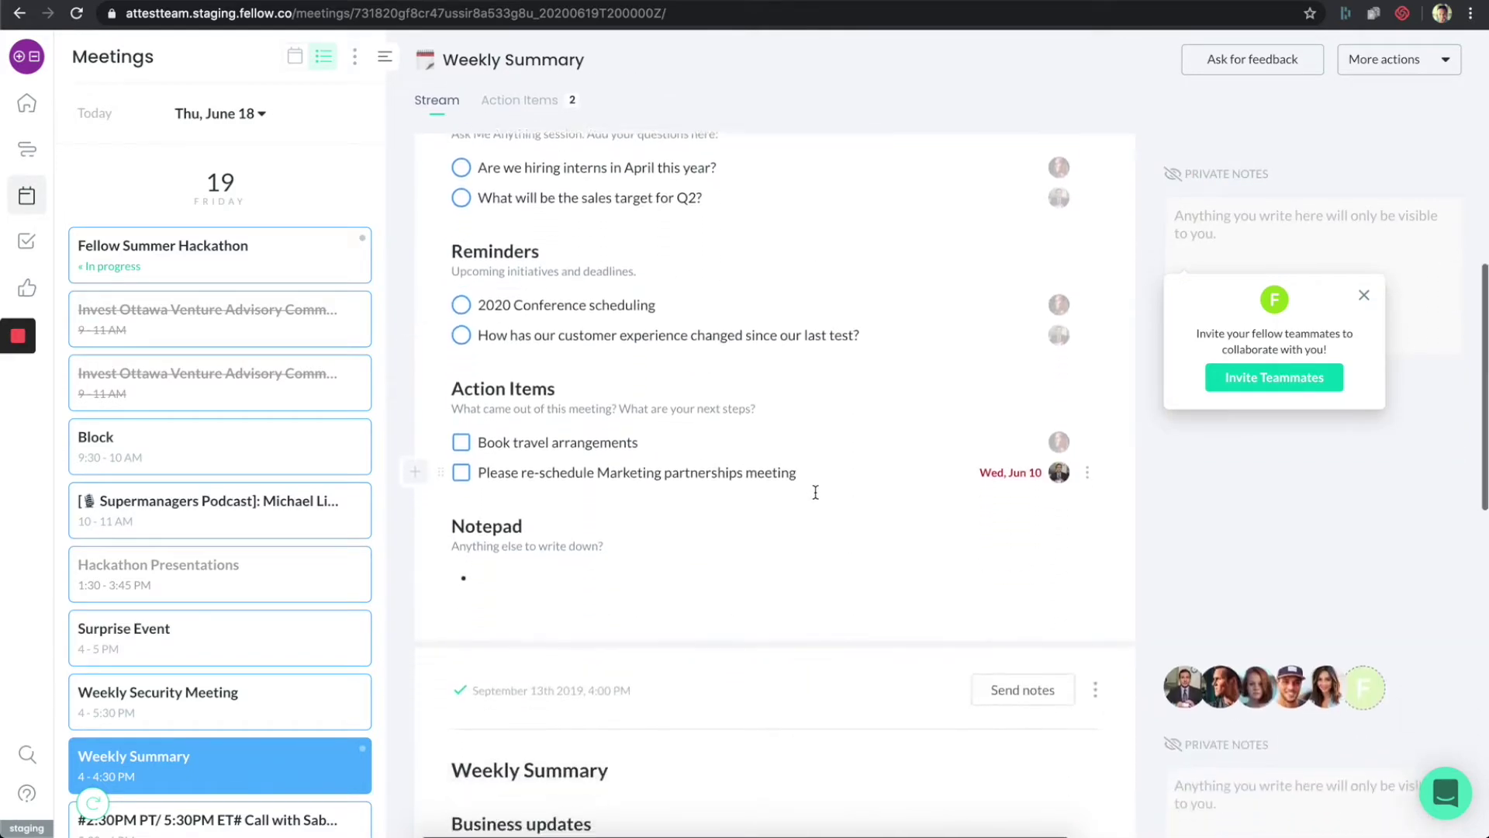
{"action": "scroll", "coordinate": [816, 492], "scroll_direction": "down", "scroll_amount": 2}
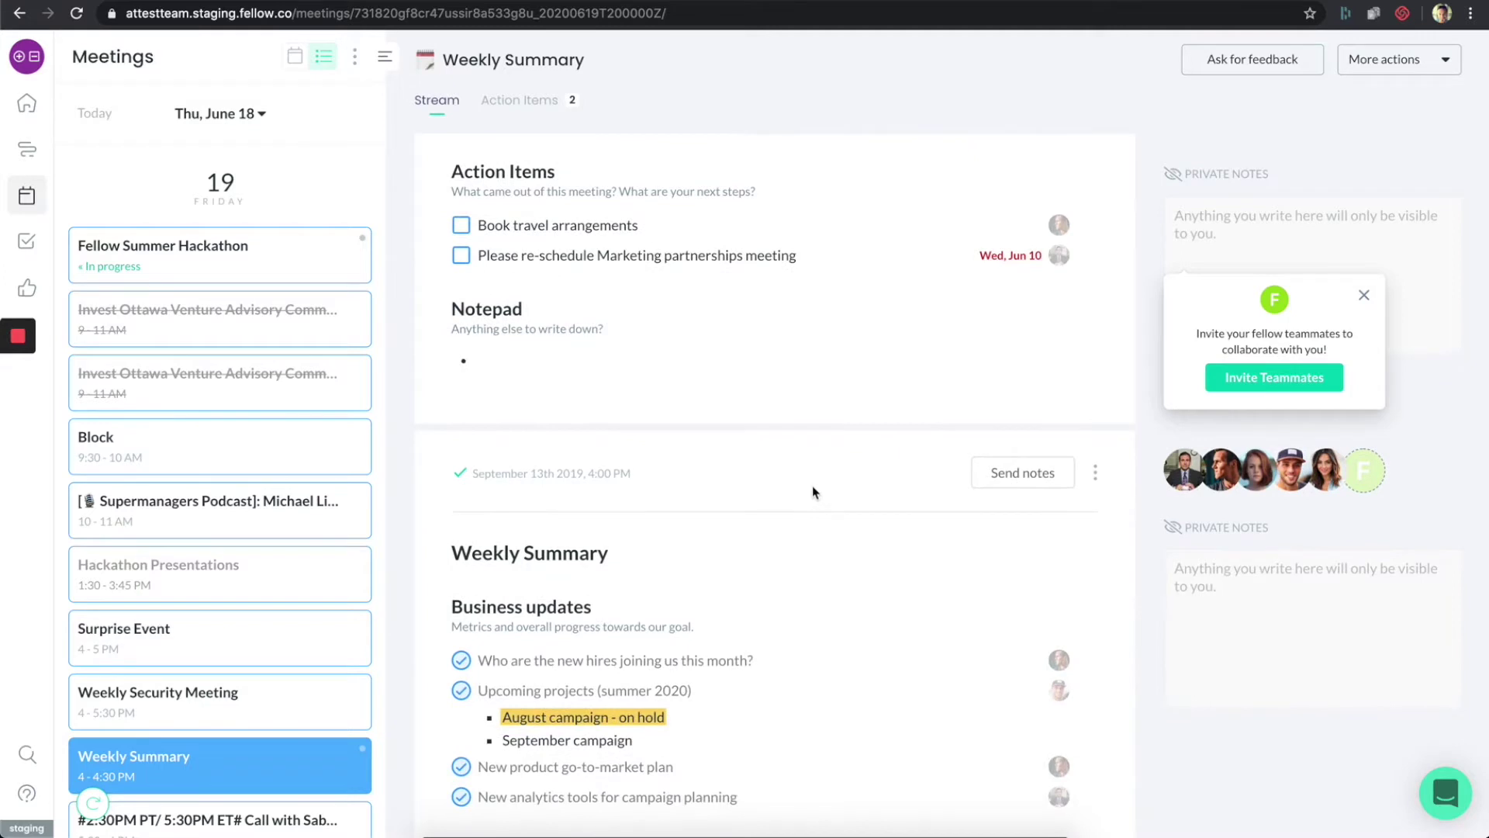
{"action": "scroll", "coordinate": [811, 491], "scroll_direction": "down", "scroll_amount": 3}
{"action": "scroll", "coordinate": [804, 503], "scroll_direction": "down", "scroll_amount": 3}
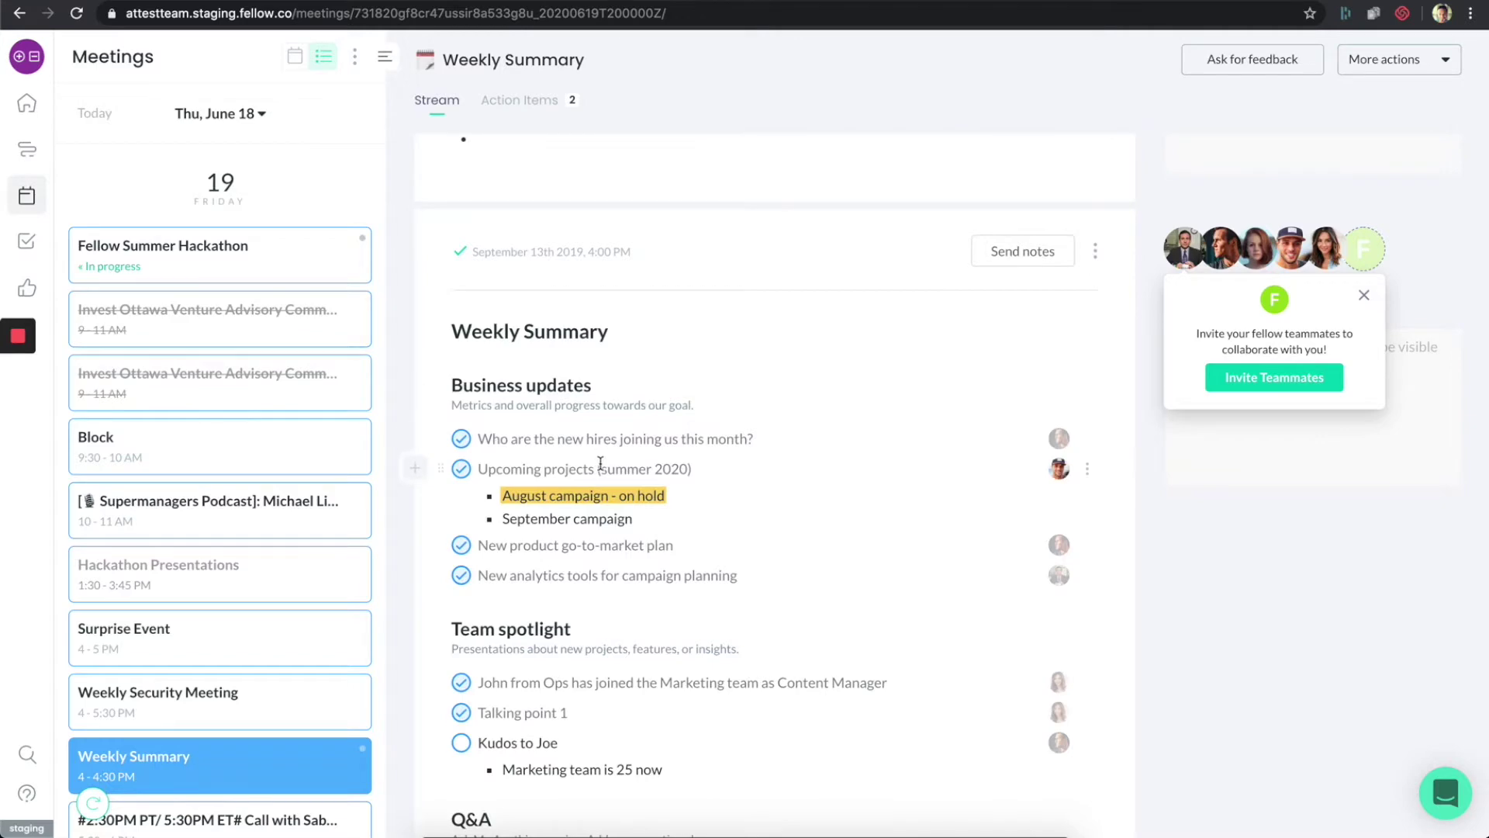
{"action": "scroll", "coordinate": [602, 461], "scroll_direction": "down", "scroll_amount": 12}
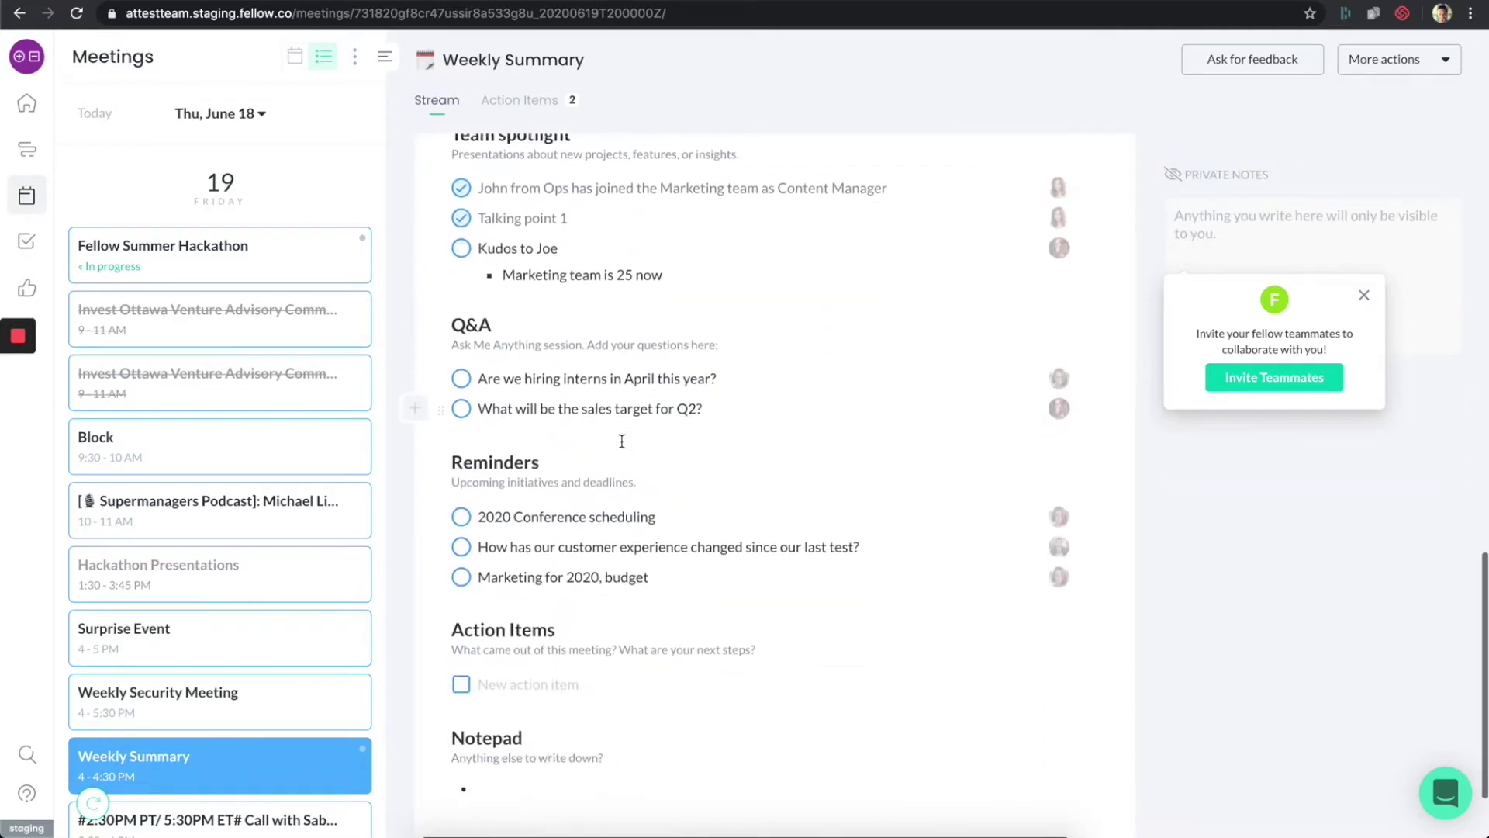
{"action": "scroll", "coordinate": [709, 366], "scroll_direction": "down", "scroll_amount": 8}
{"action": "scroll", "coordinate": [710, 369], "scroll_direction": "up", "scroll_amount": 15}
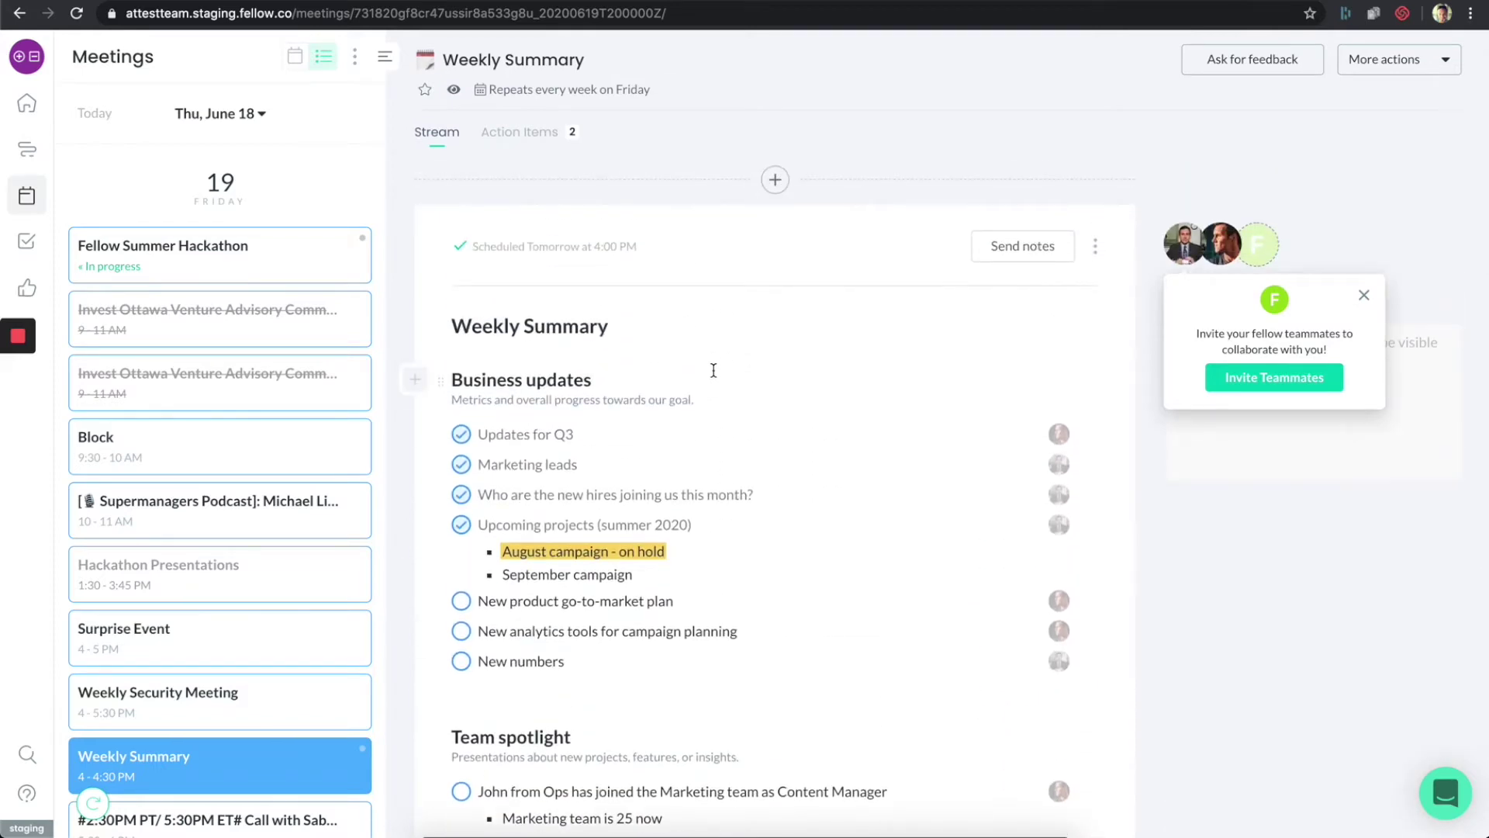
Create a Basic Template note for the Jun 26 Weekly Summary without carrying over outstanding talking points, and dismiss both teammate invitation prompts.
{"action": "left_click", "coordinate": [775, 181]}
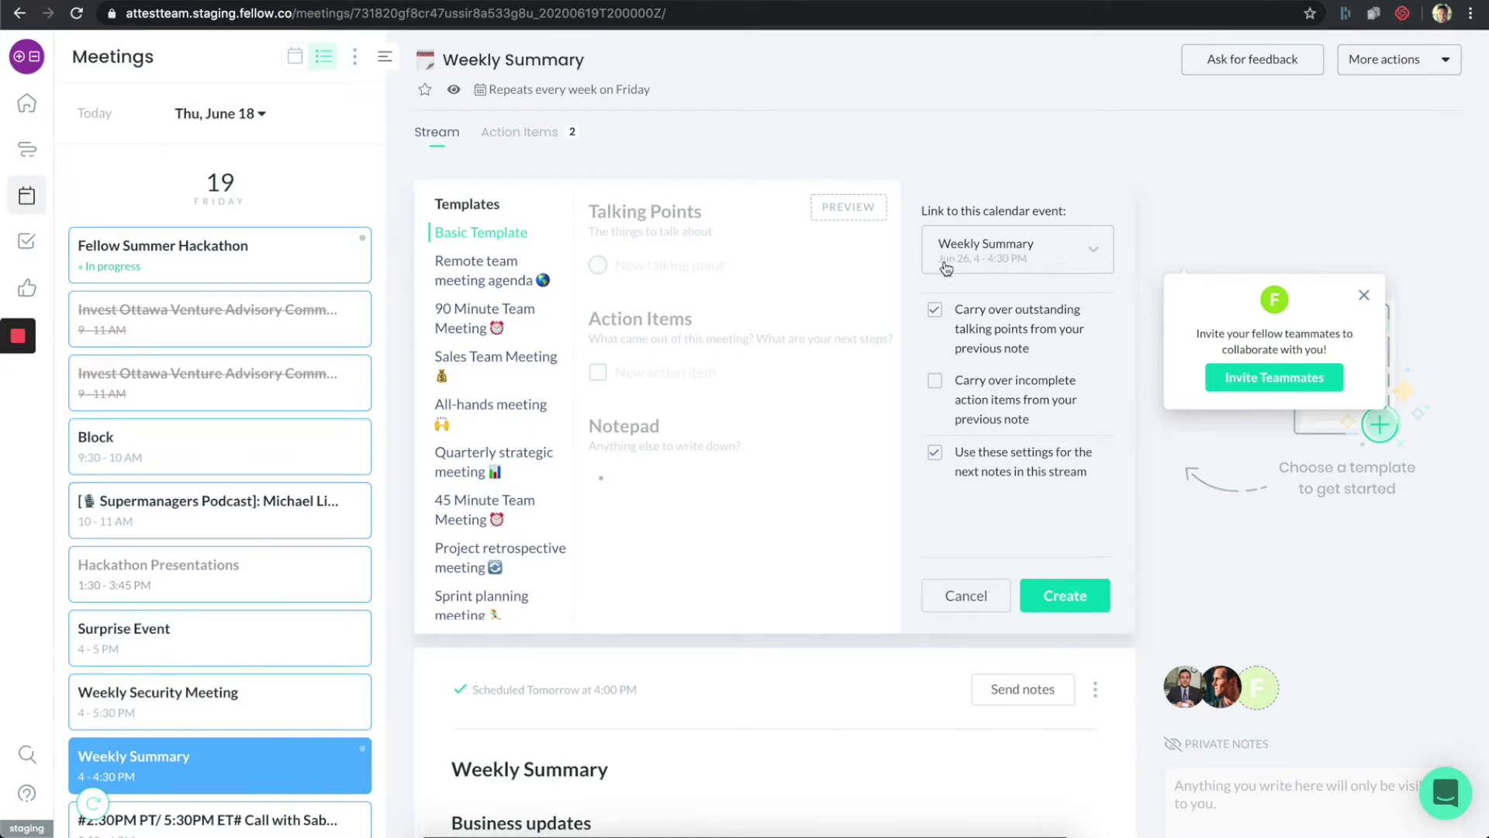
{"action": "left_click", "coordinate": [934, 312]}
{"action": "left_click", "coordinate": [1039, 597]}
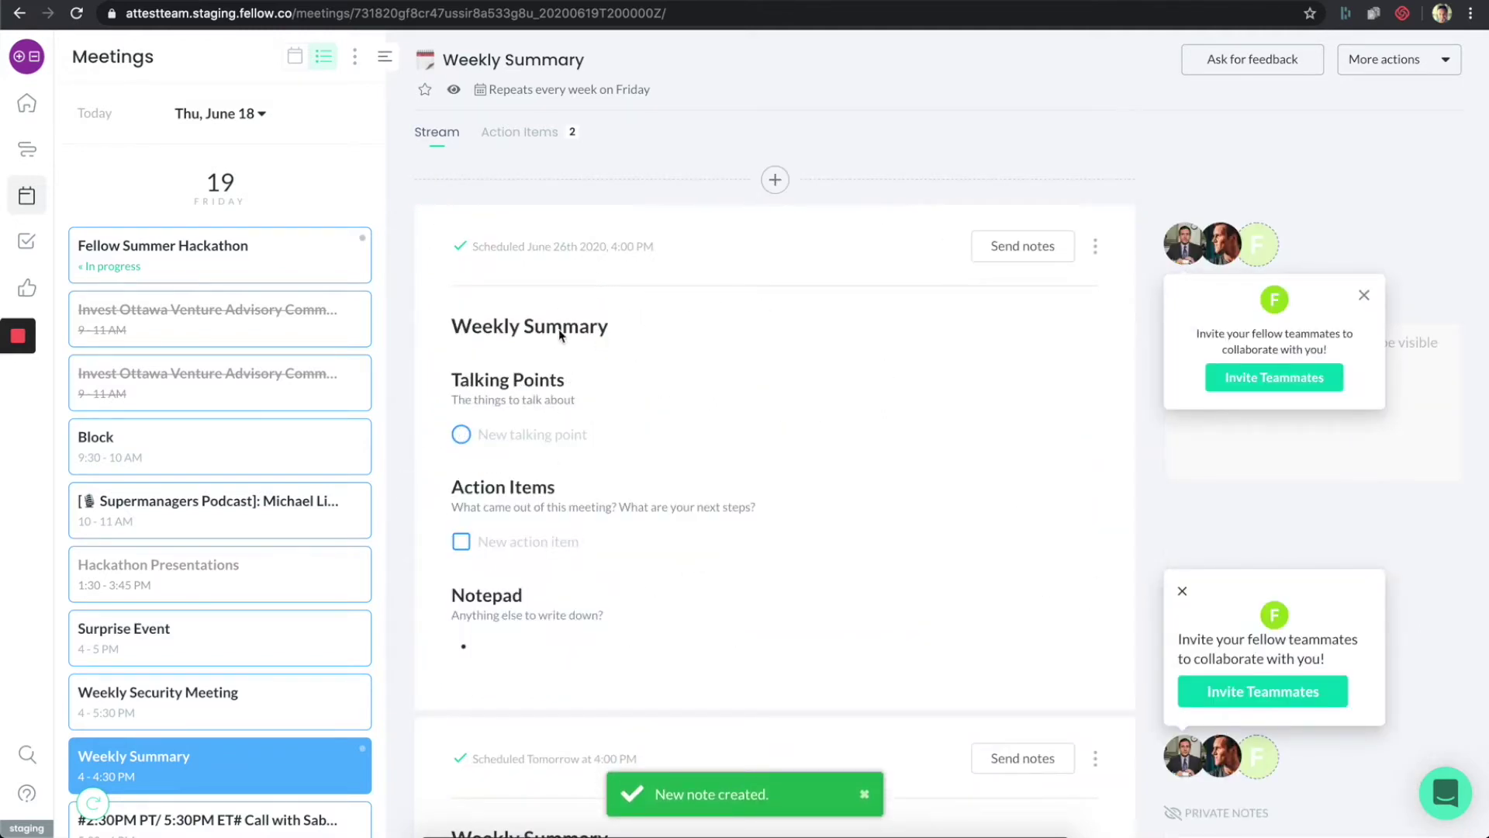
{"action": "left_click", "coordinate": [1363, 295]}
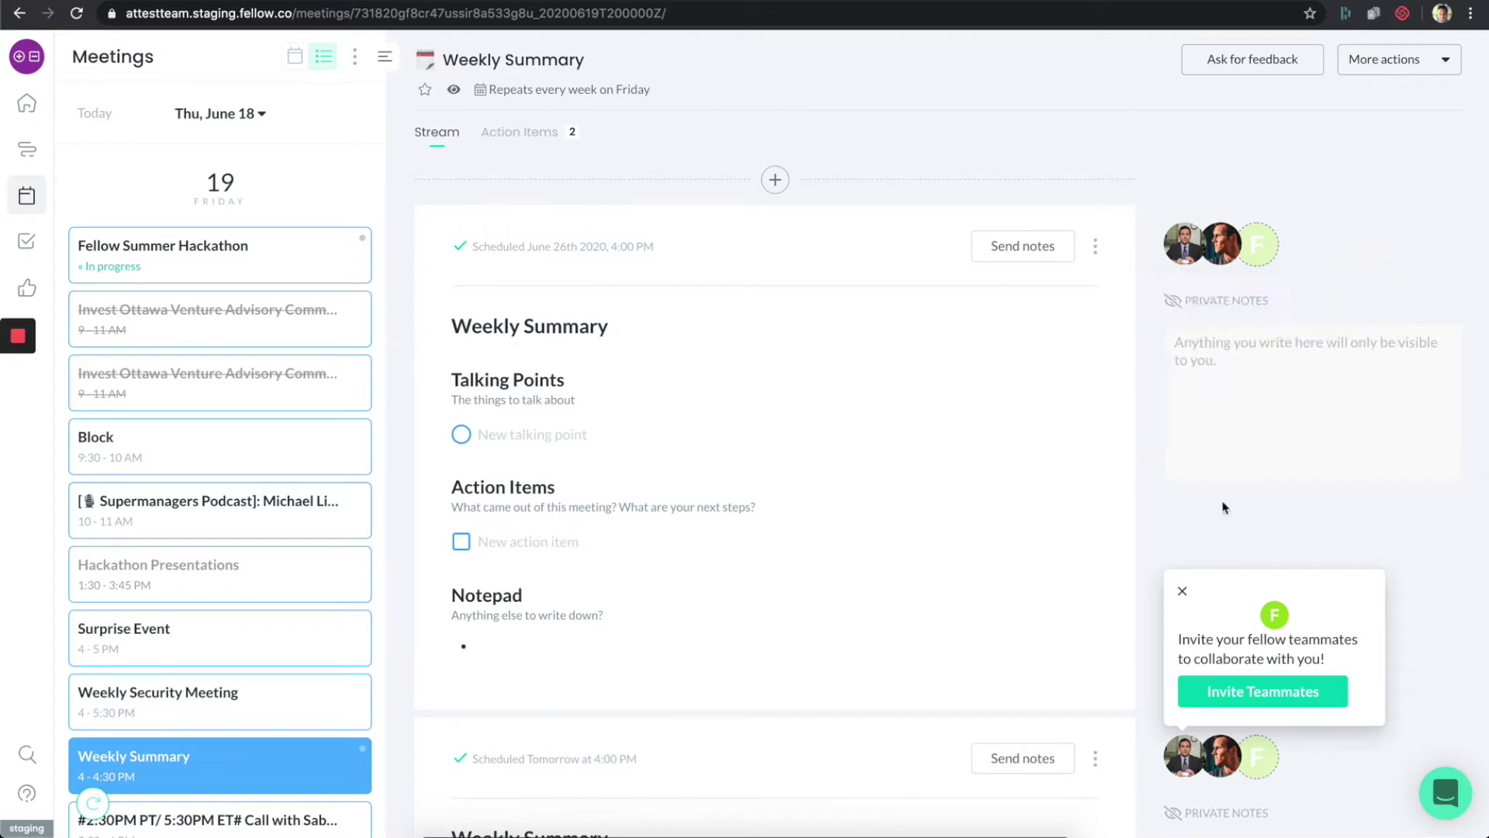
{"action": "left_click", "coordinate": [1182, 590]}
Add the talking points "Talk about business plan" and "New strategy" to the June 26th Weekly Summary note.
{"action": "scroll", "coordinate": [874, 351], "scroll_direction": "down", "scroll_amount": 1}
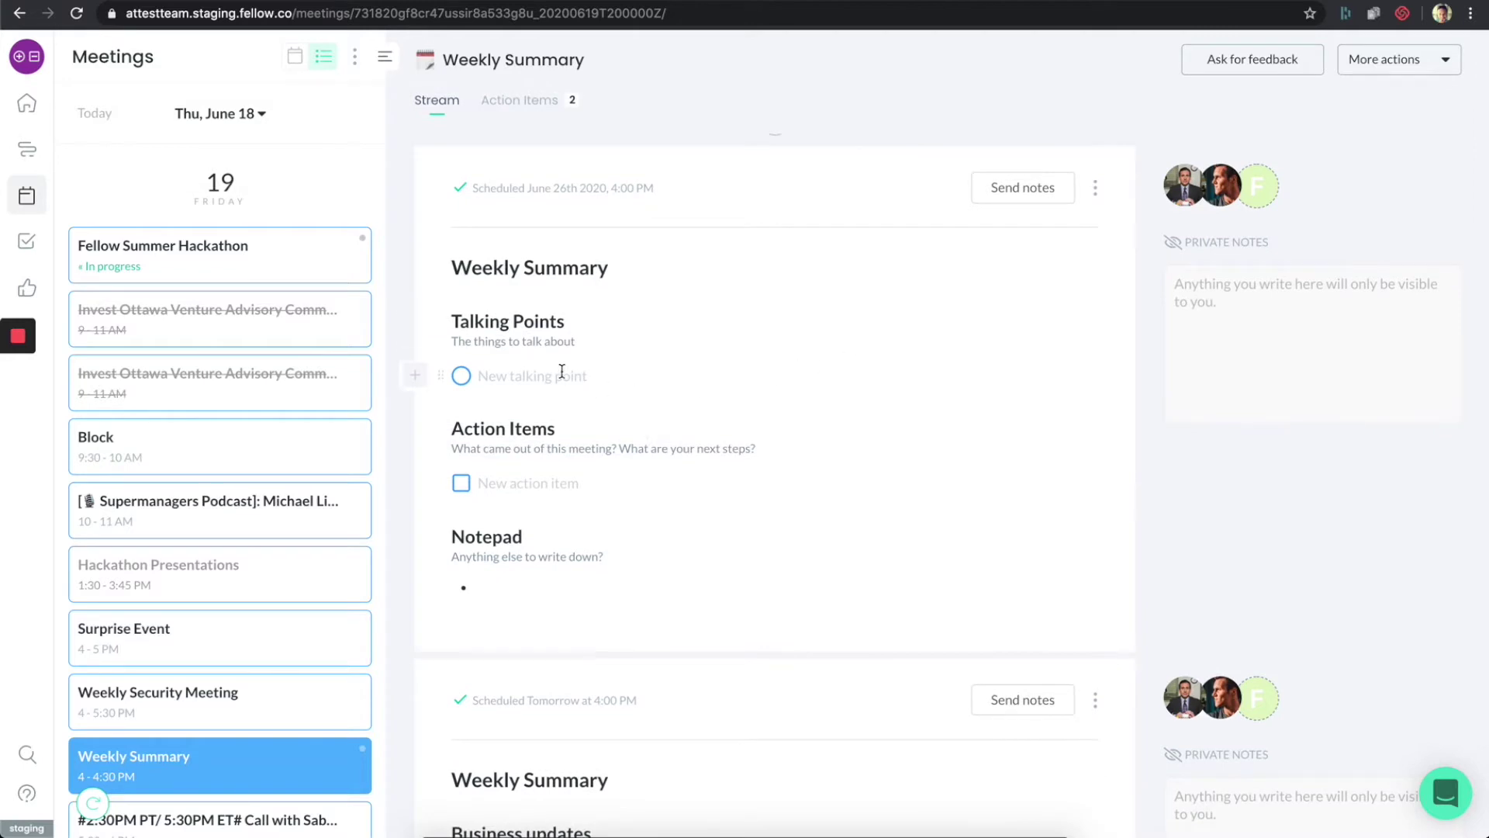
{"action": "left_click", "coordinate": [561, 371]}
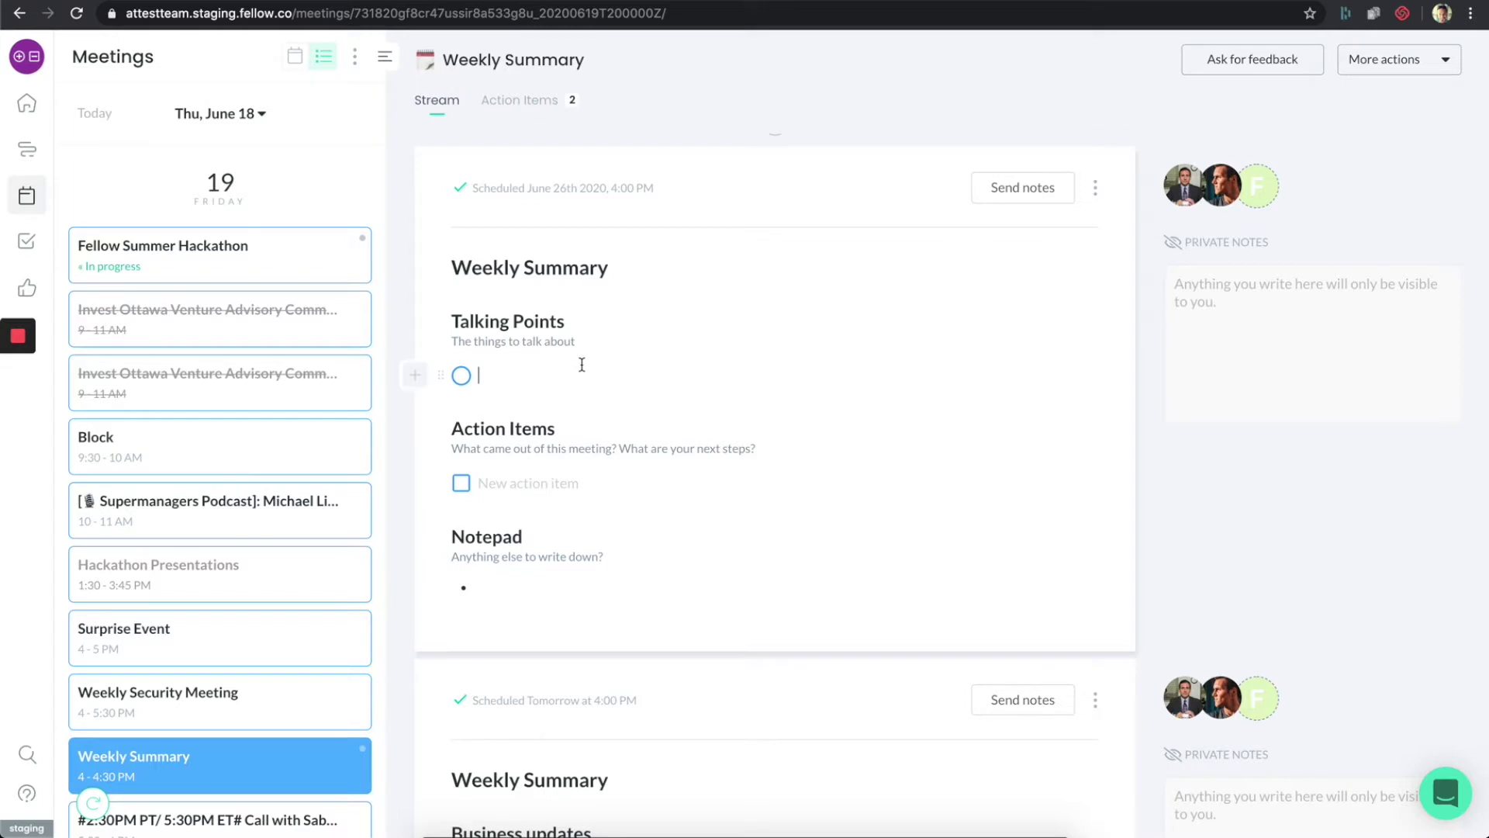
{"action": "type", "text": "Talk about business"}
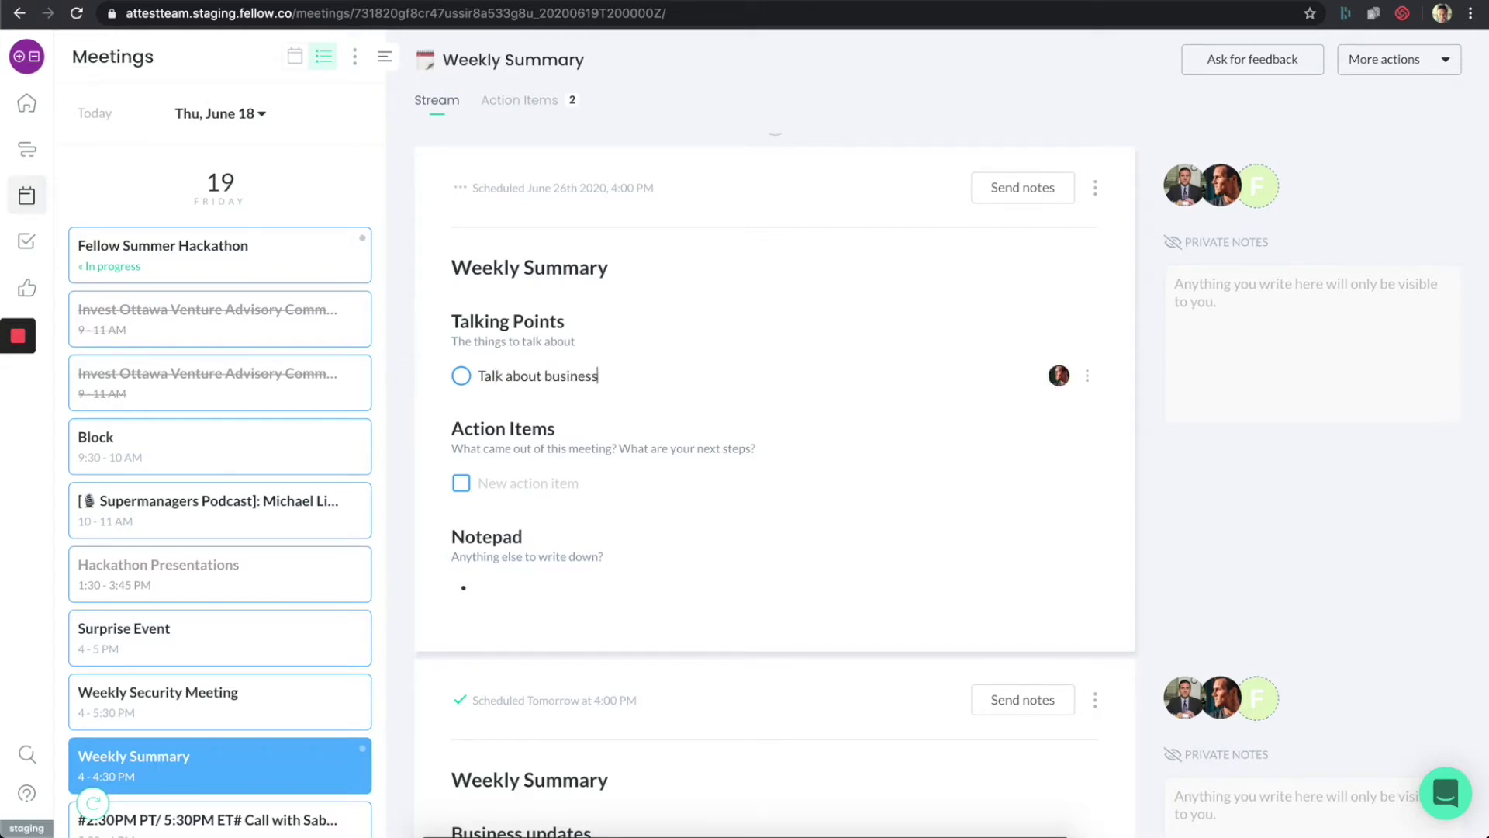
{"action": "type", "text": " plan"}
{"action": "key", "text": "Return"}
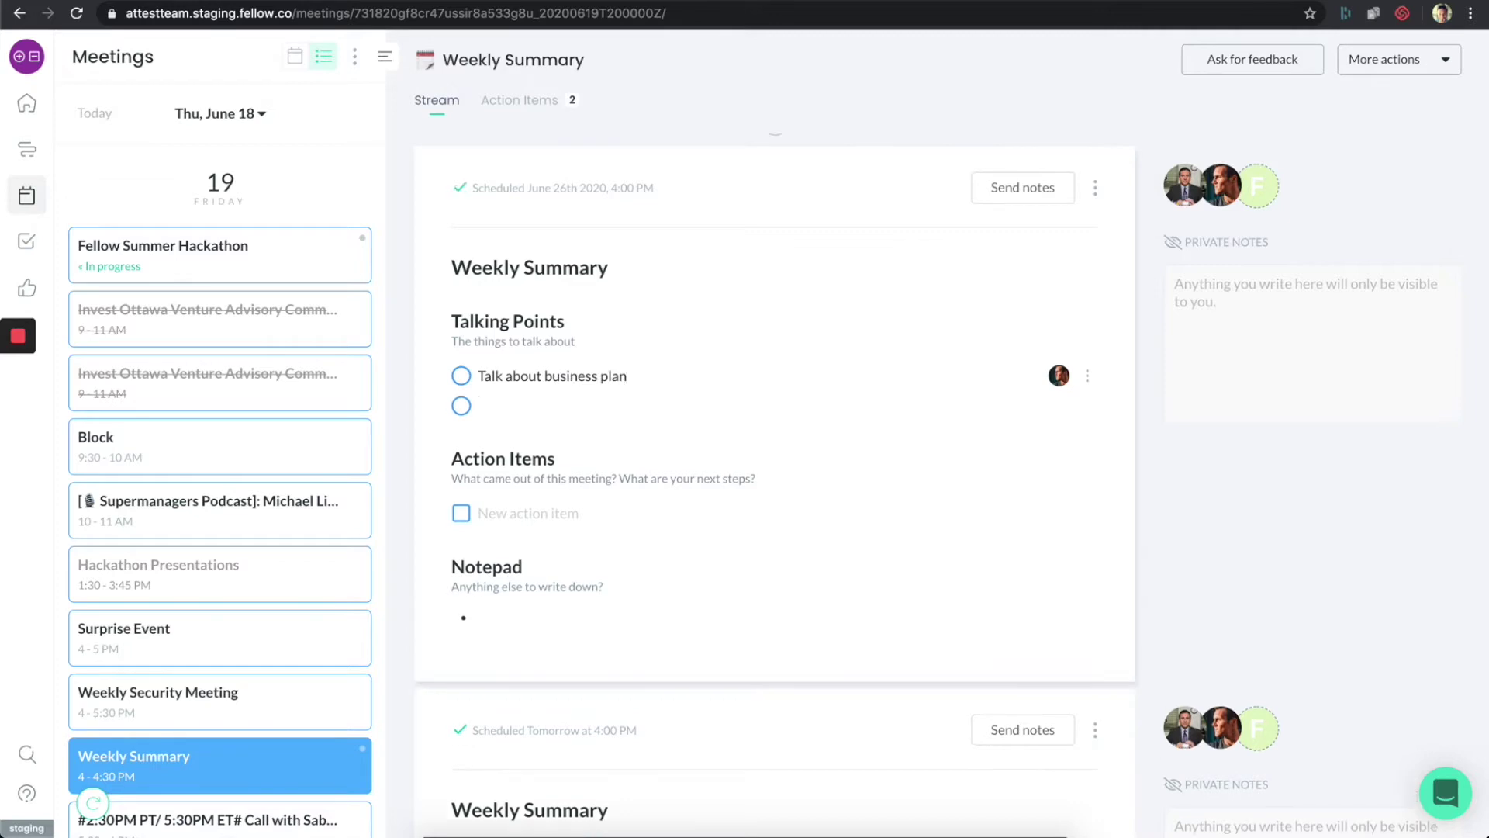
{"action": "type", "text": "NEw strategy"}
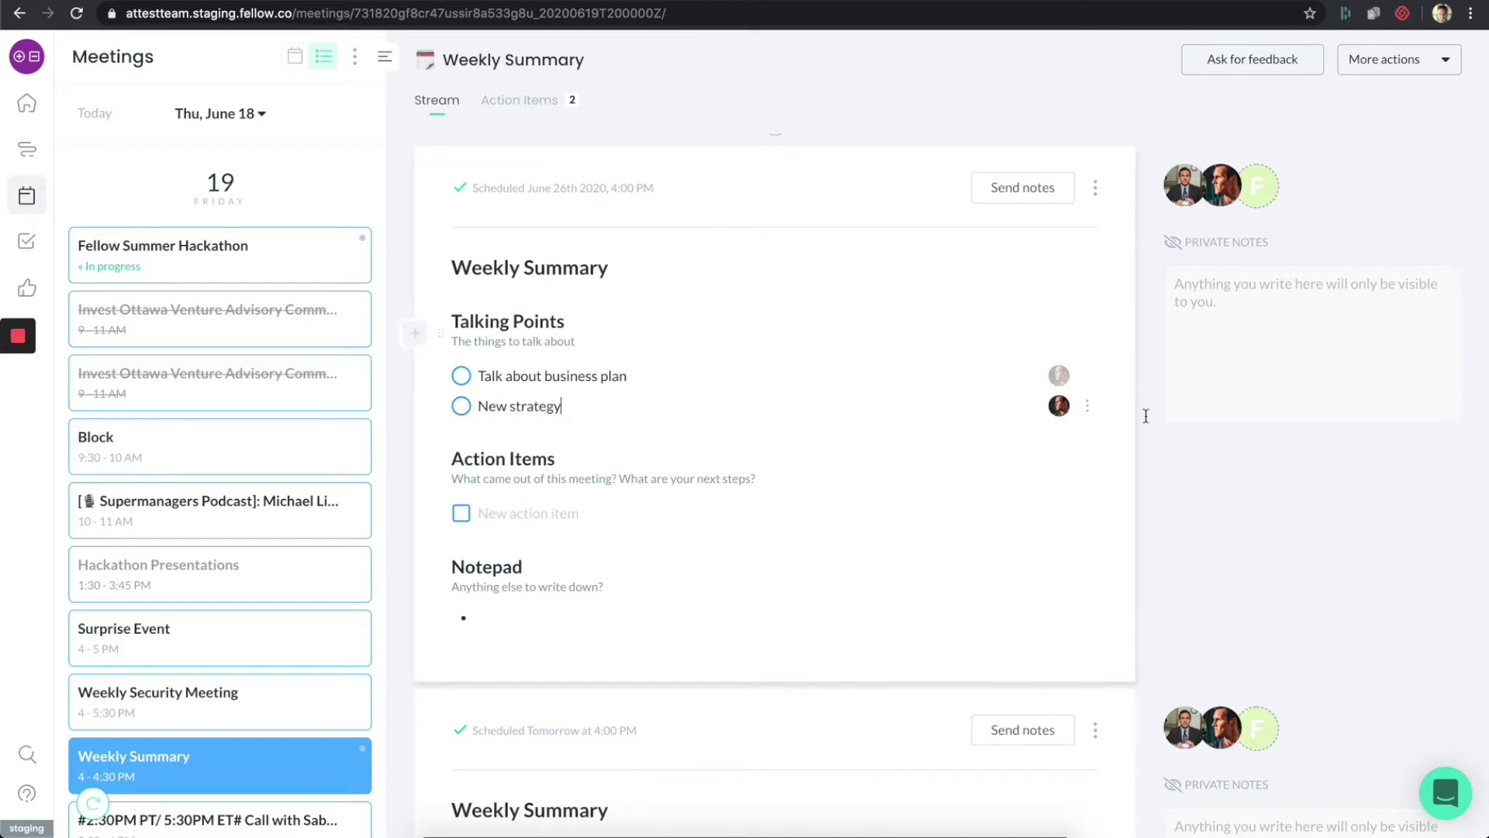
Reassign "Talk about business plan" to the other named attendee and "New strategy" to the attendee listed by e-mail.
{"action": "left_click", "coordinate": [1060, 378]}
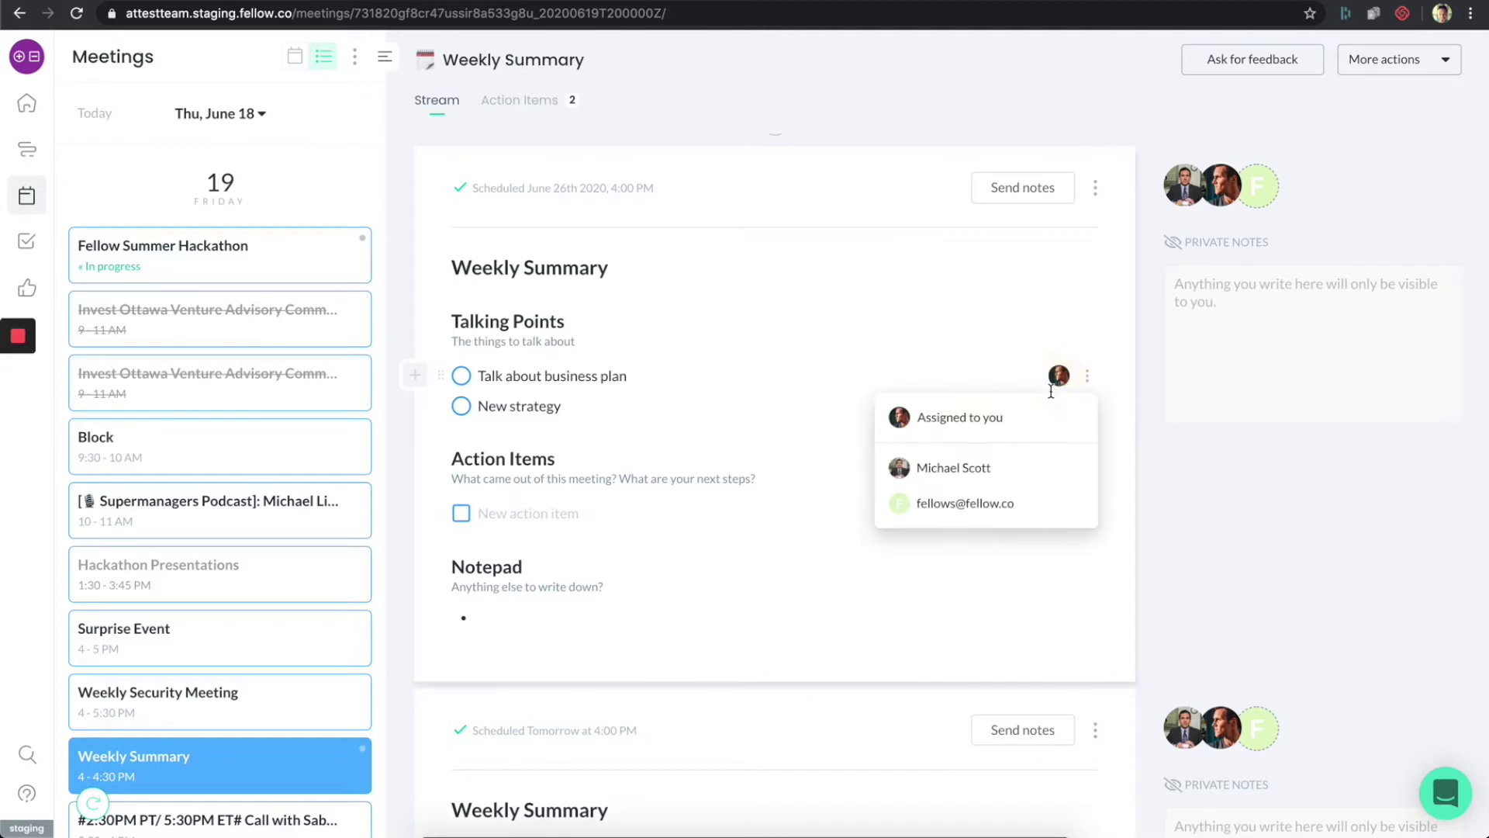
{"action": "left_click", "coordinate": [1019, 469]}
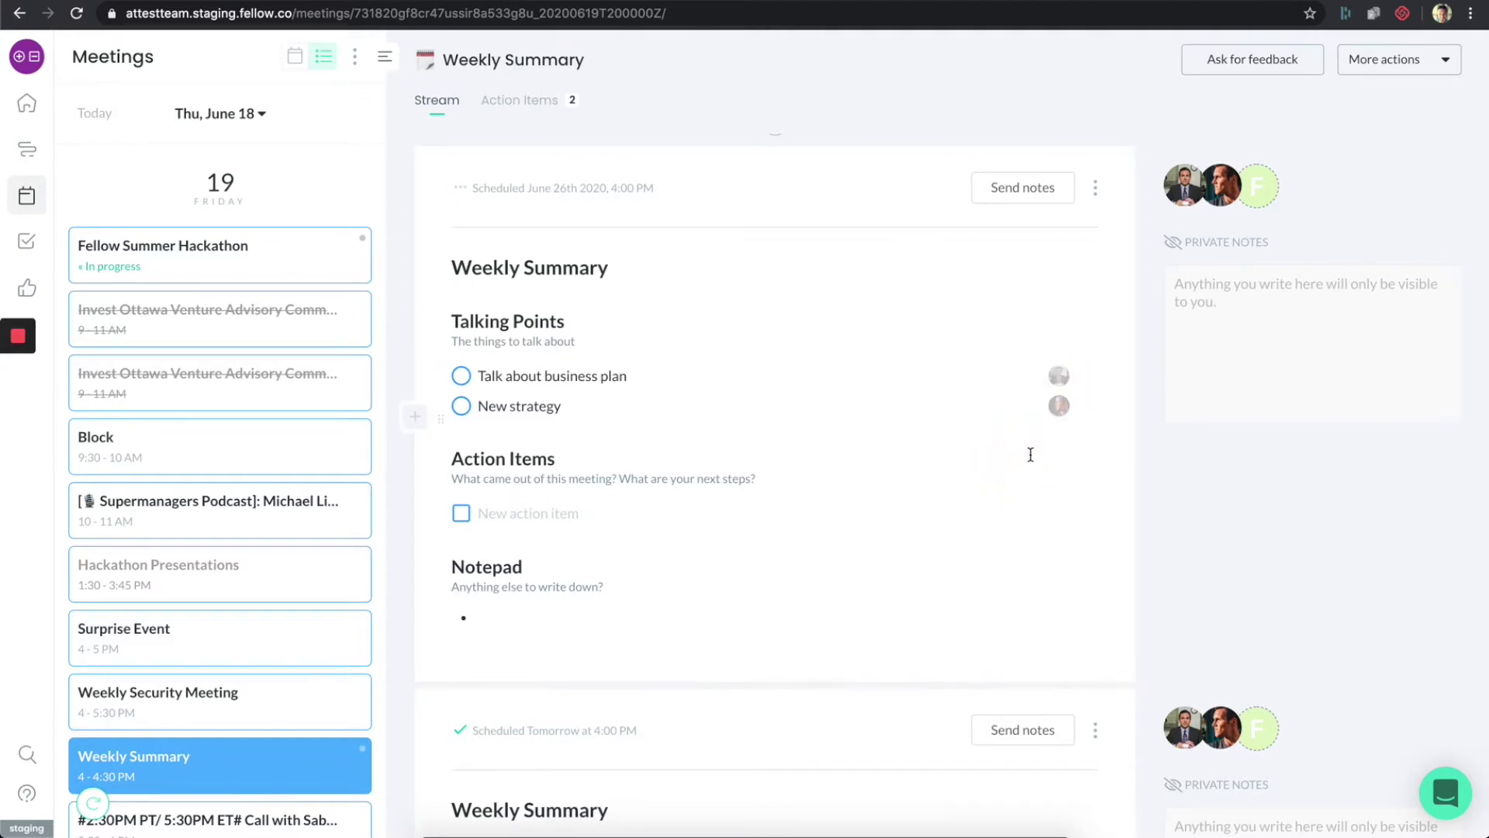
{"action": "left_click", "coordinate": [1059, 406]}
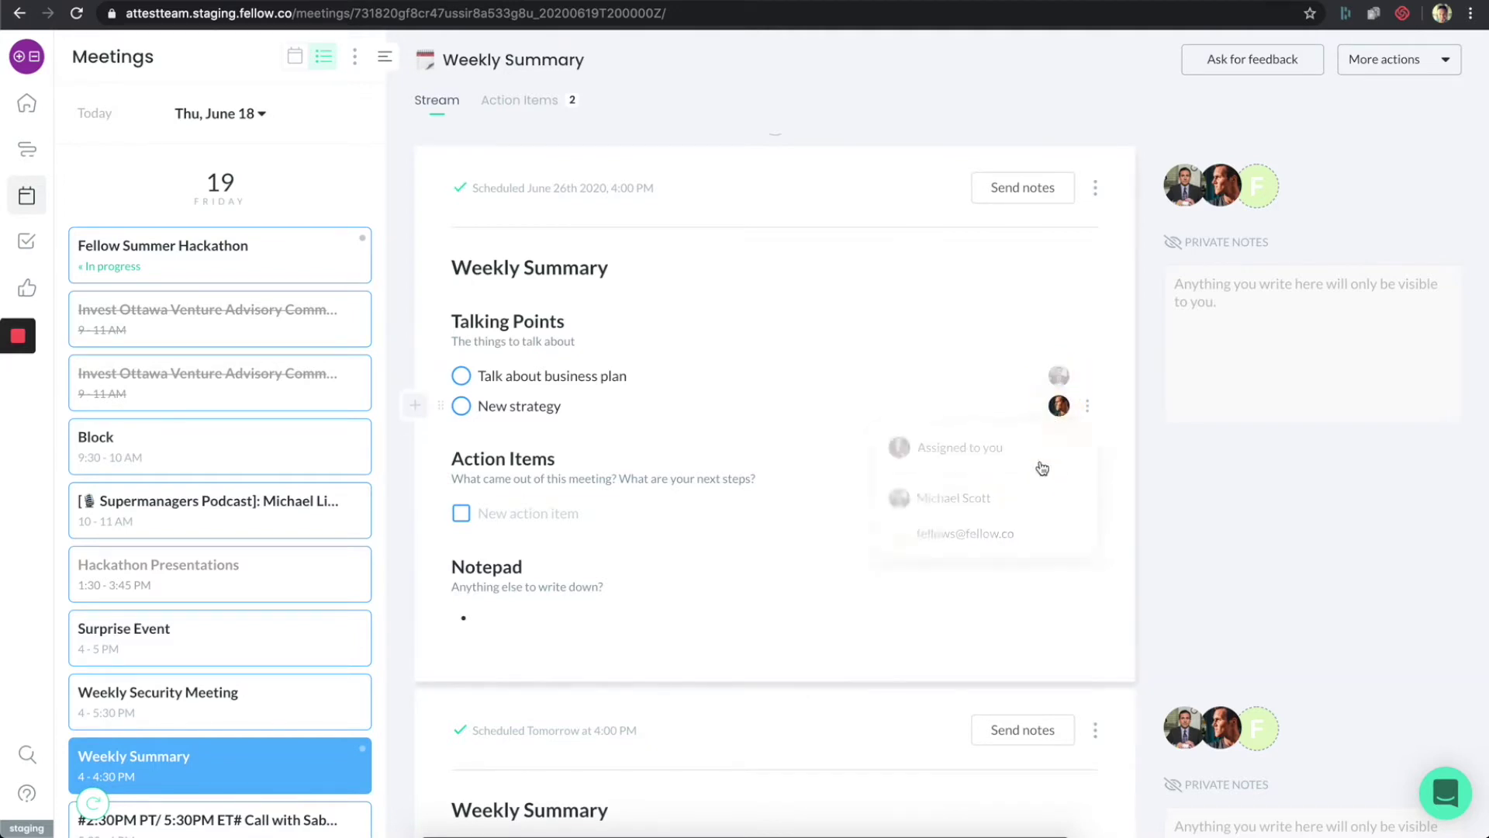
{"action": "left_click", "coordinate": [1022, 530]}
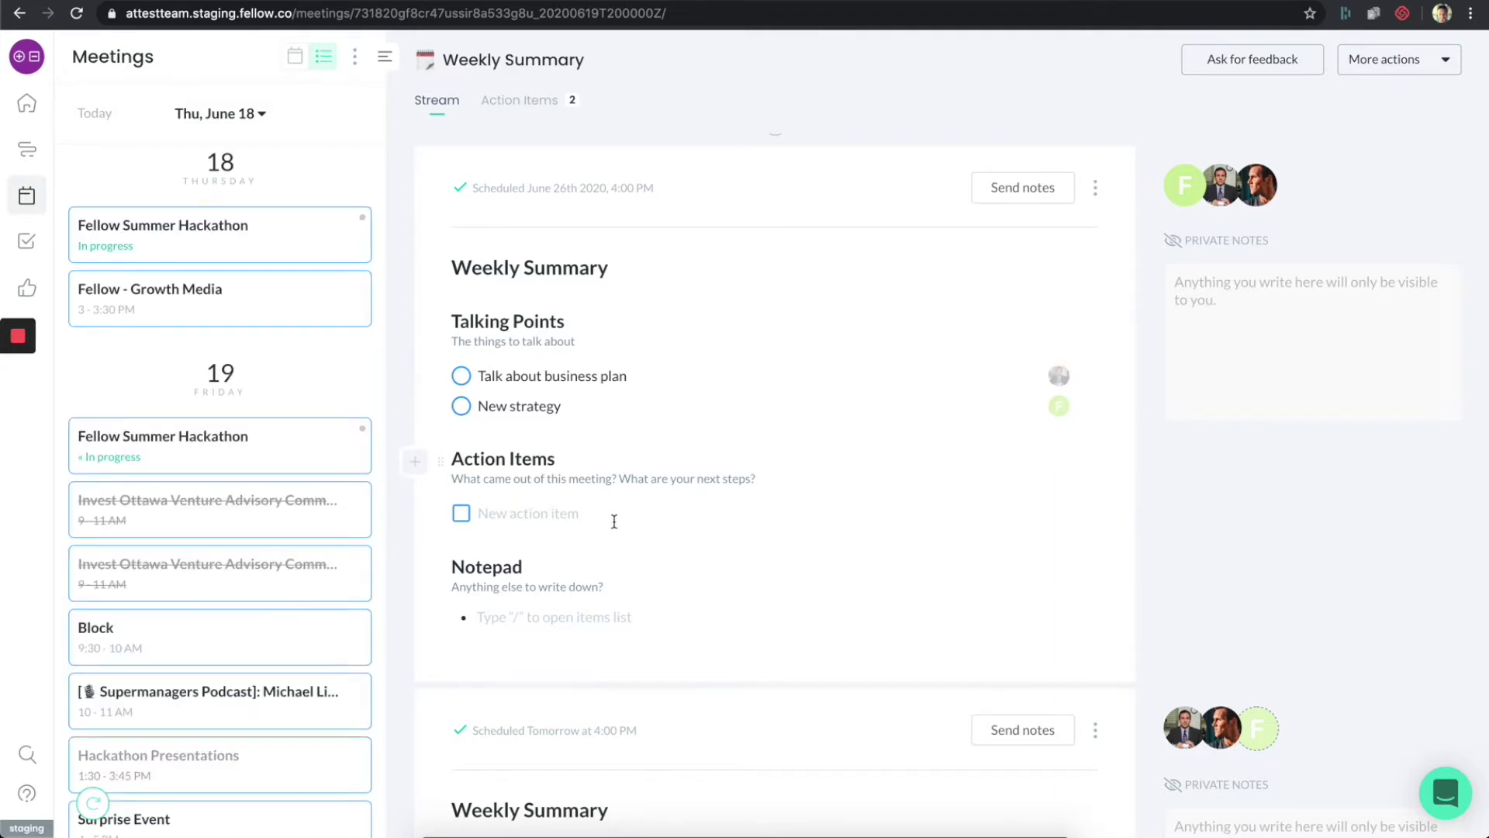
Add the action items "Redo business plan" and "New spreadsheet", reassigning "New spreadsheet" to the other named attendee.
{"action": "scroll", "coordinate": [618, 515], "scroll_direction": "down", "scroll_amount": 2}
{"action": "left_click", "coordinate": [533, 408]}
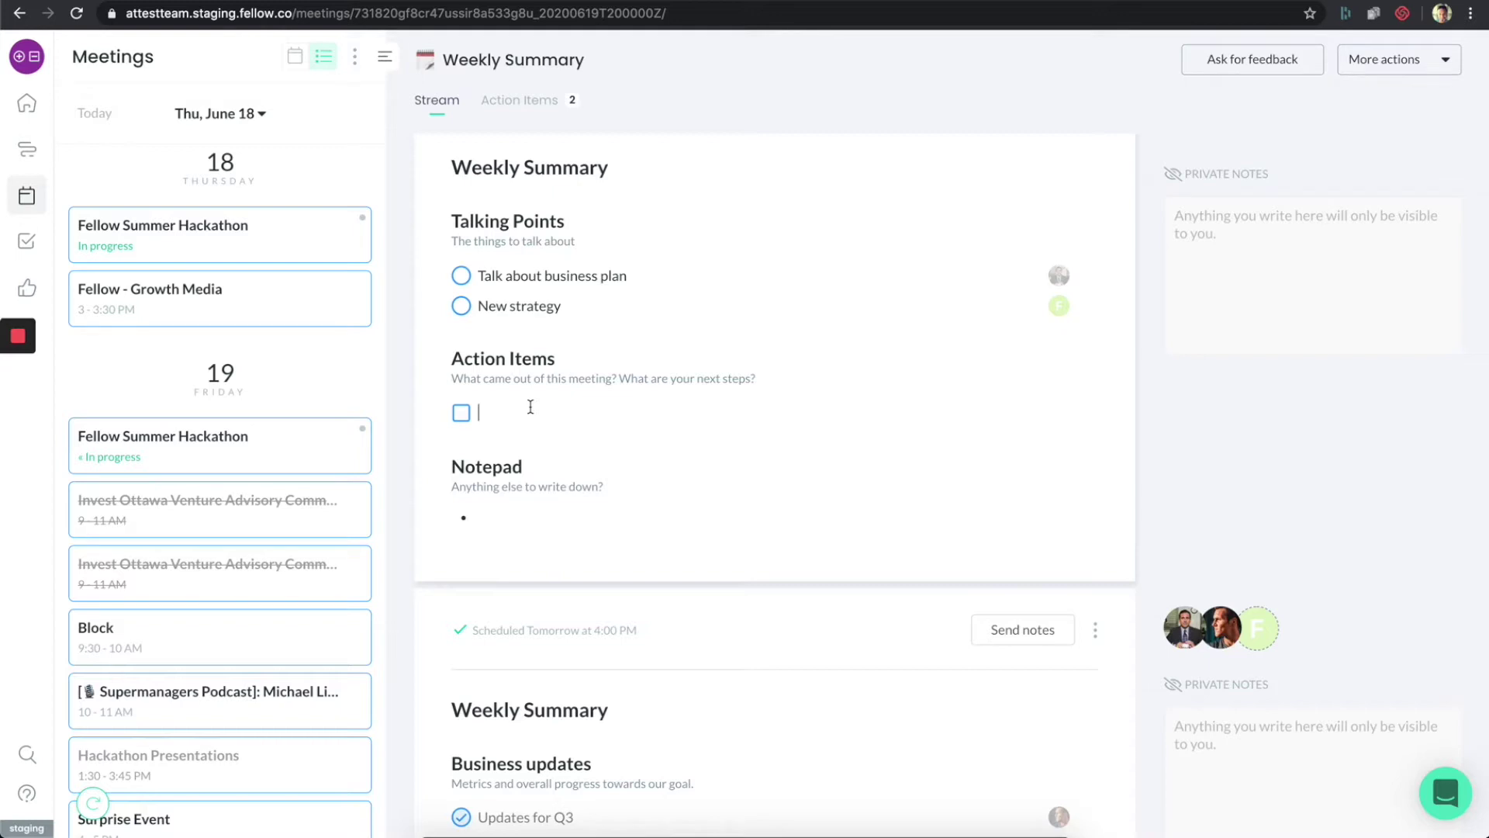
{"action": "type", "text": "Redo business plan"}
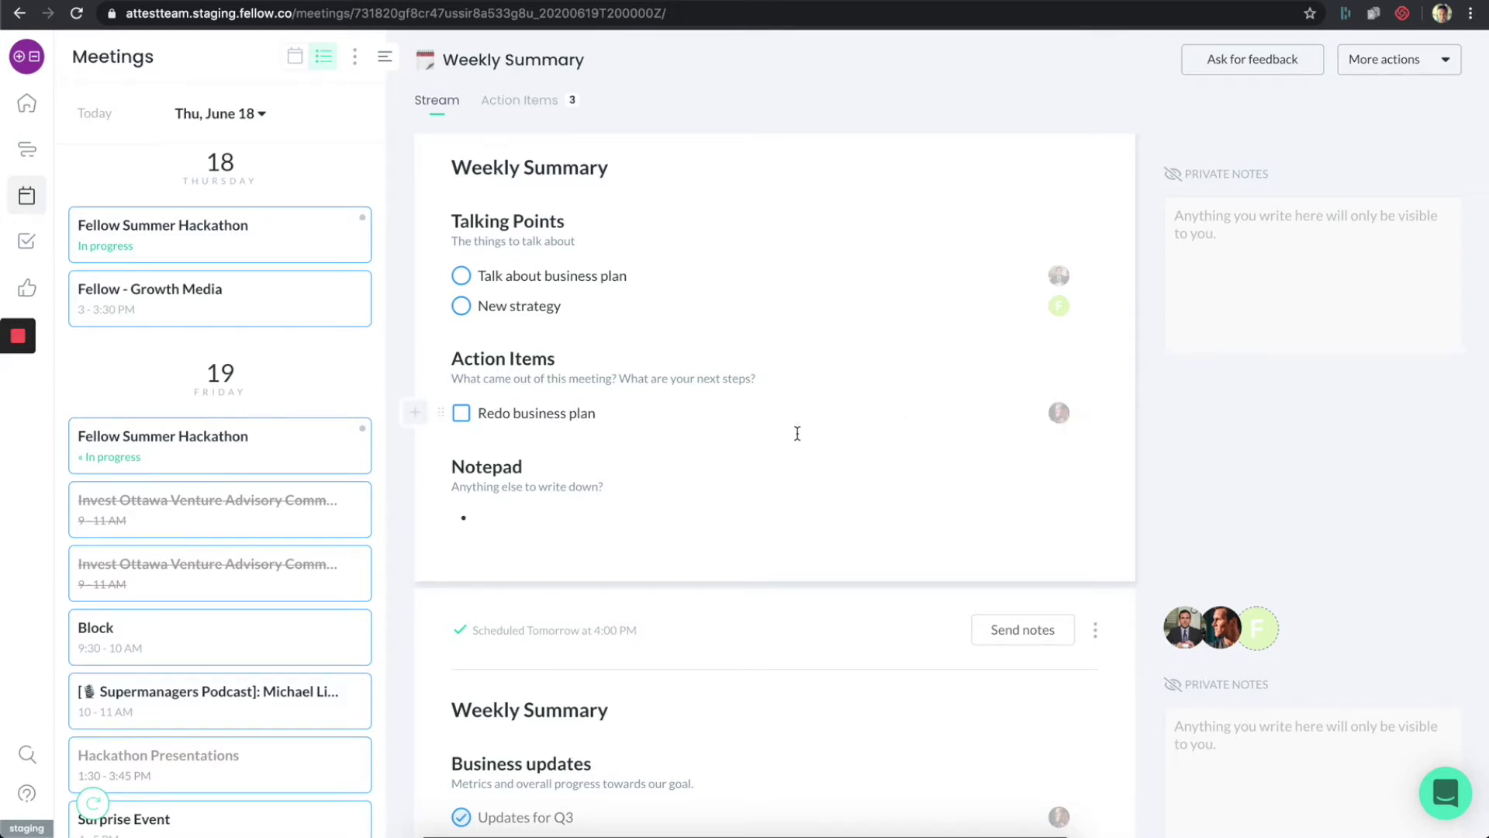
{"action": "key", "text": "Return"}
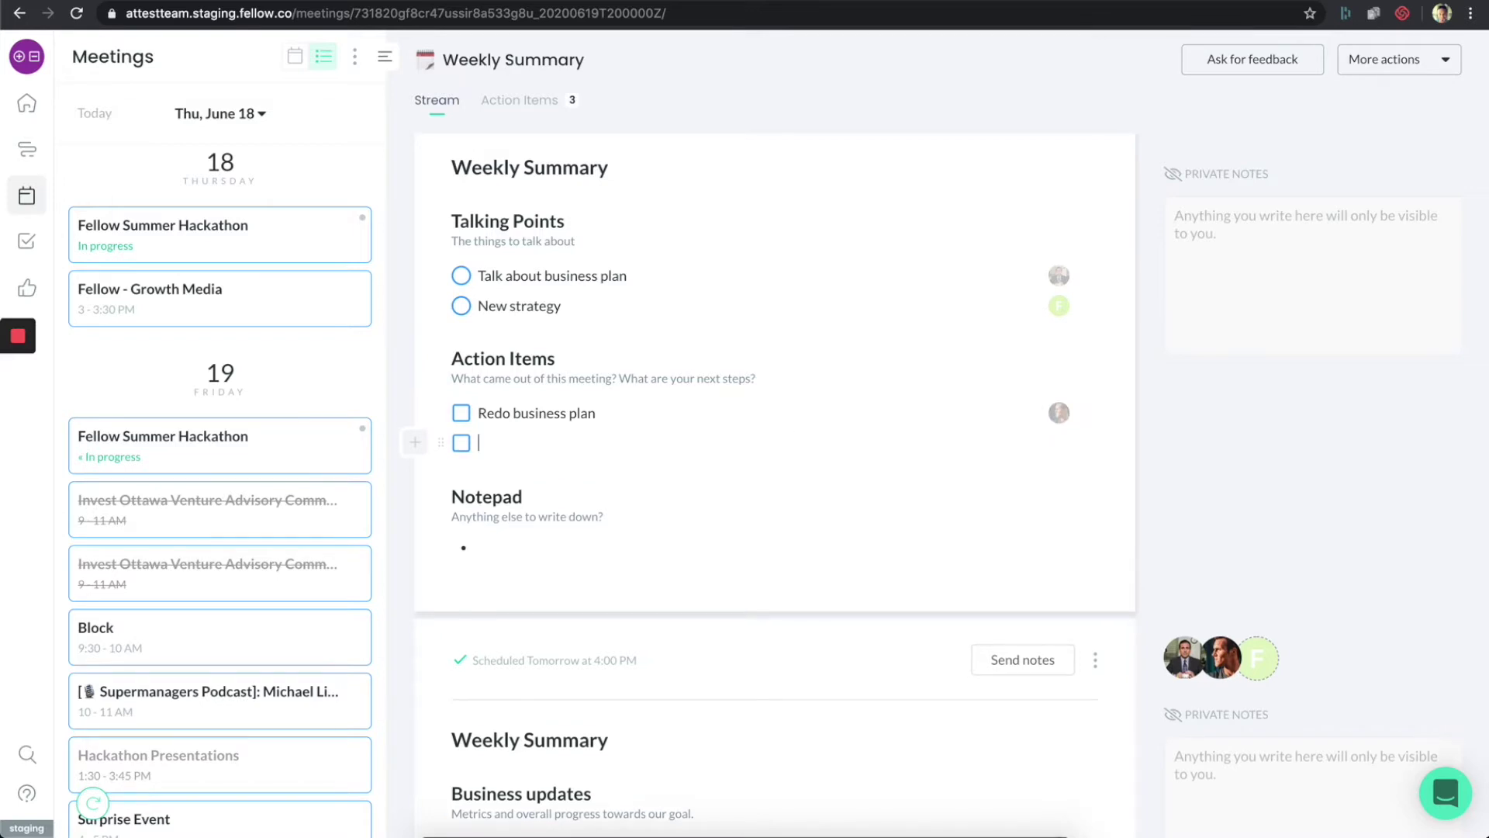
{"action": "type", "text": "New spreadsheet"}
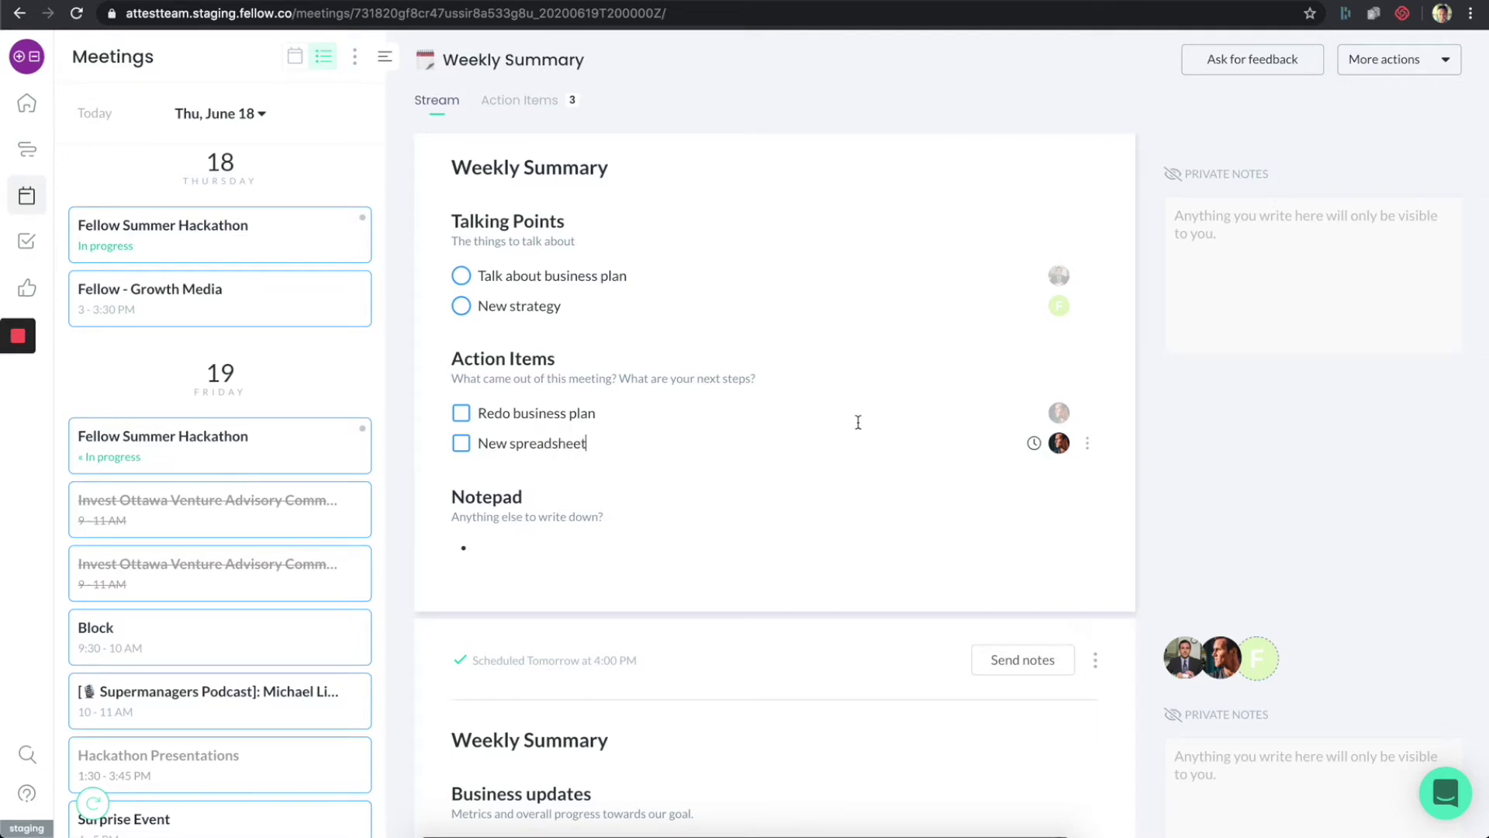
{"action": "left_click", "coordinate": [1059, 442]}
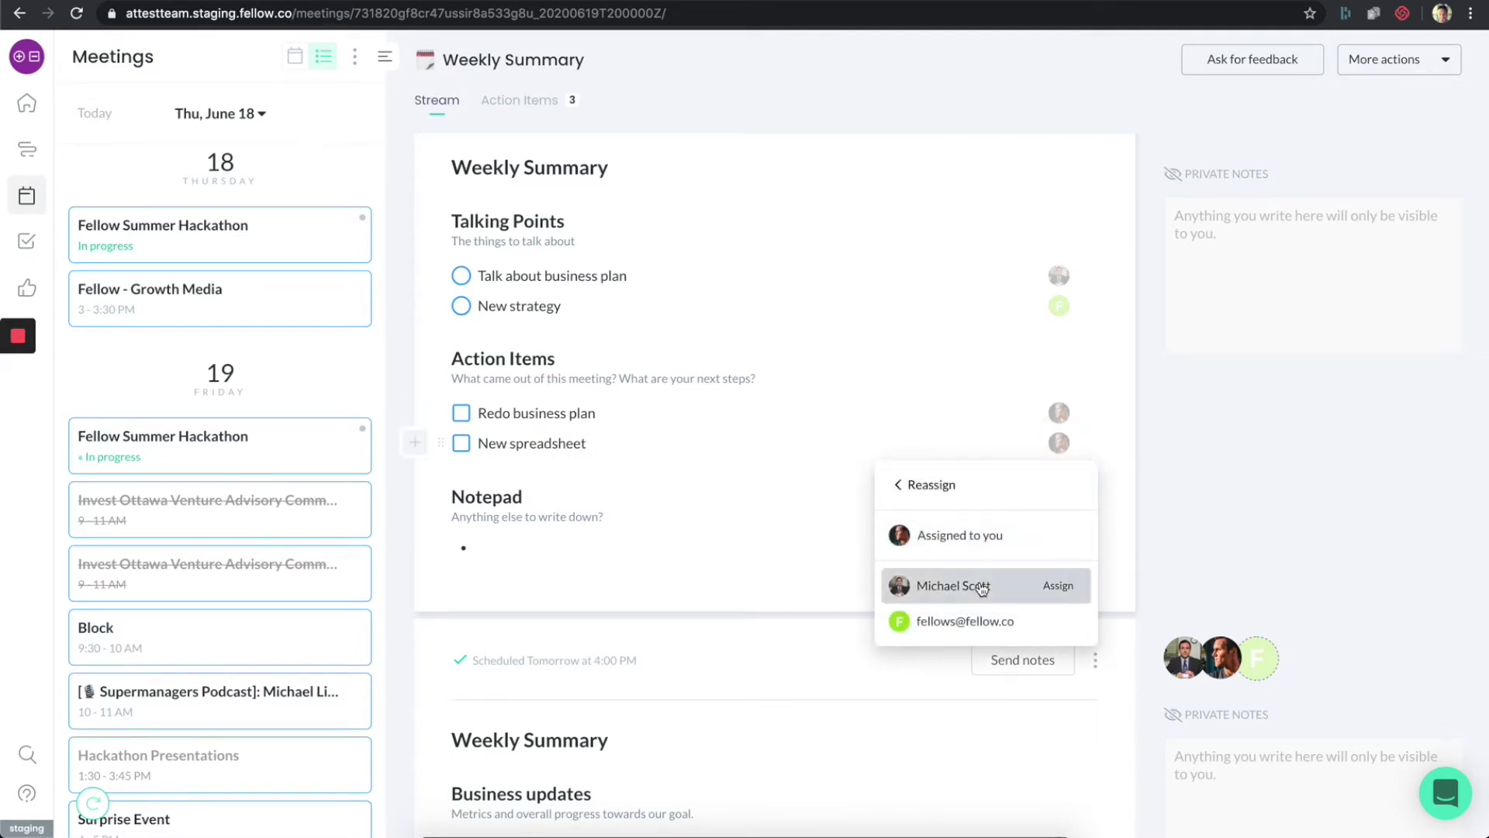
{"action": "left_click", "coordinate": [983, 588]}
Add the action item "Big project" to the September 13th 2019 Weekly Summary note and reassign it to another attendee.
{"action": "scroll", "coordinate": [985, 587], "scroll_direction": "down", "scroll_amount": 7}
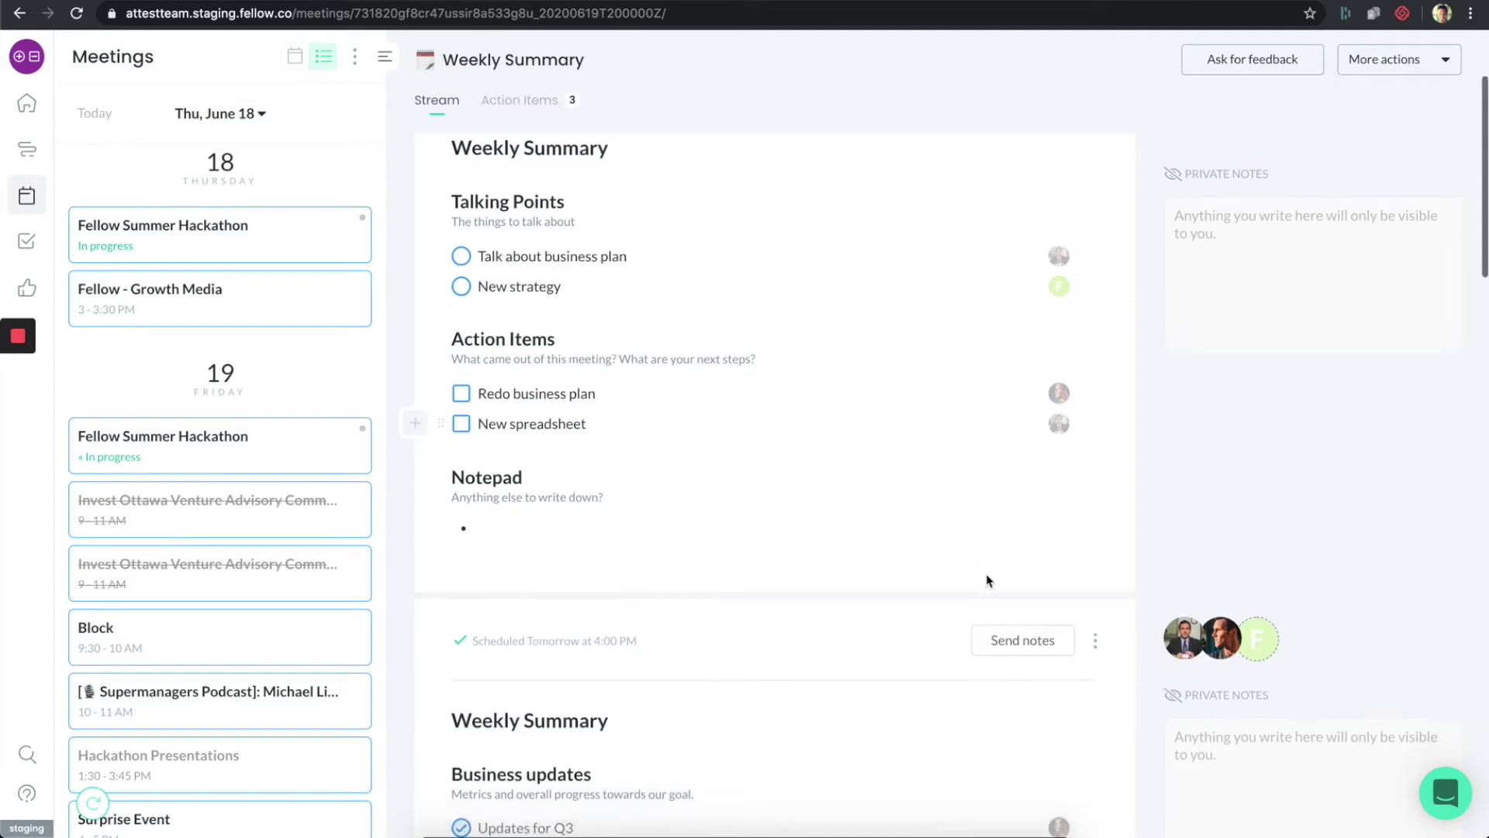
{"action": "scroll", "coordinate": [988, 567], "scroll_direction": "down", "scroll_amount": 8}
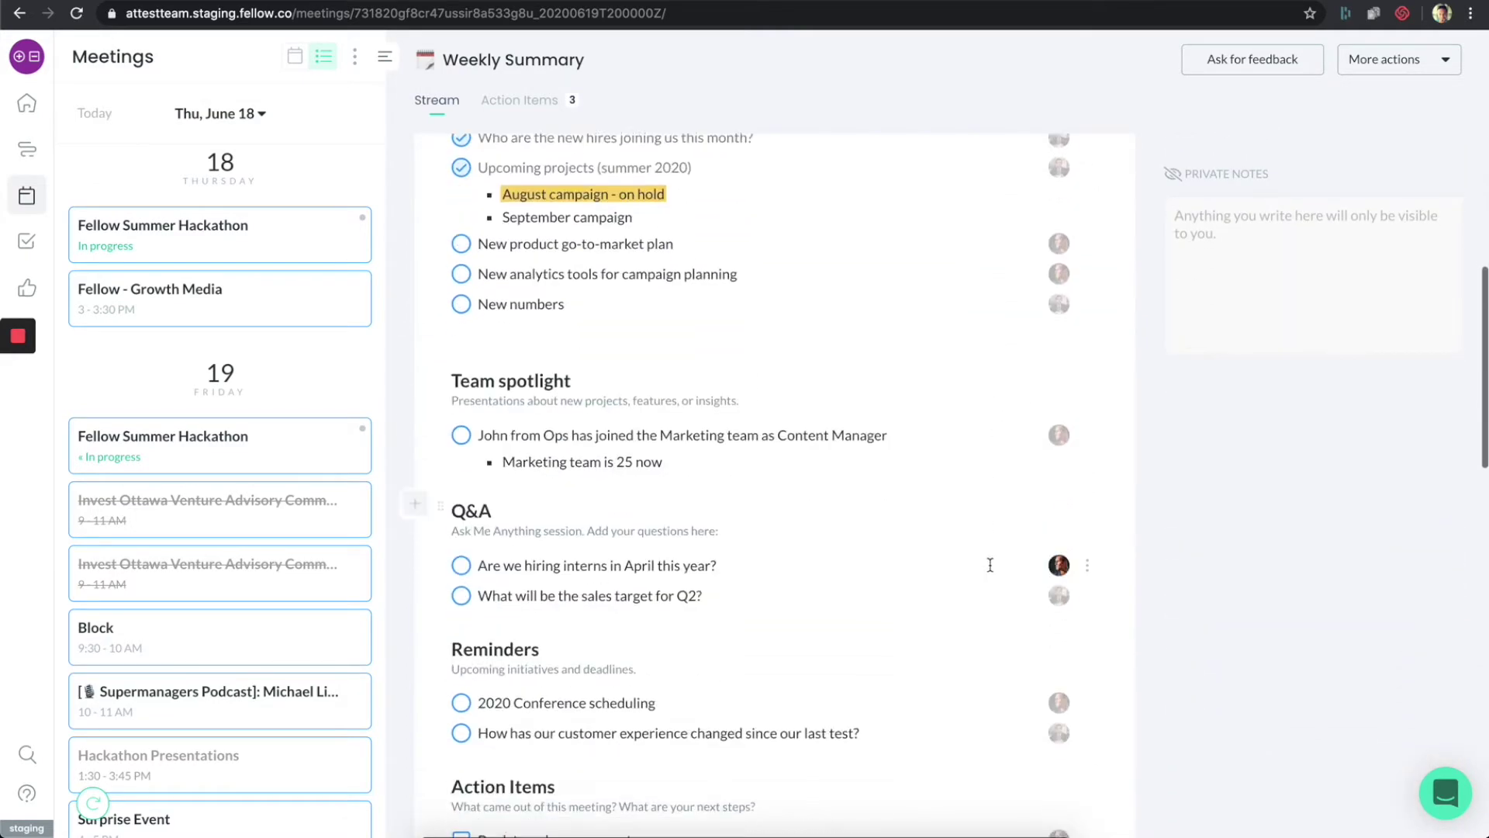
{"action": "scroll", "coordinate": [991, 568], "scroll_direction": "down", "scroll_amount": 3}
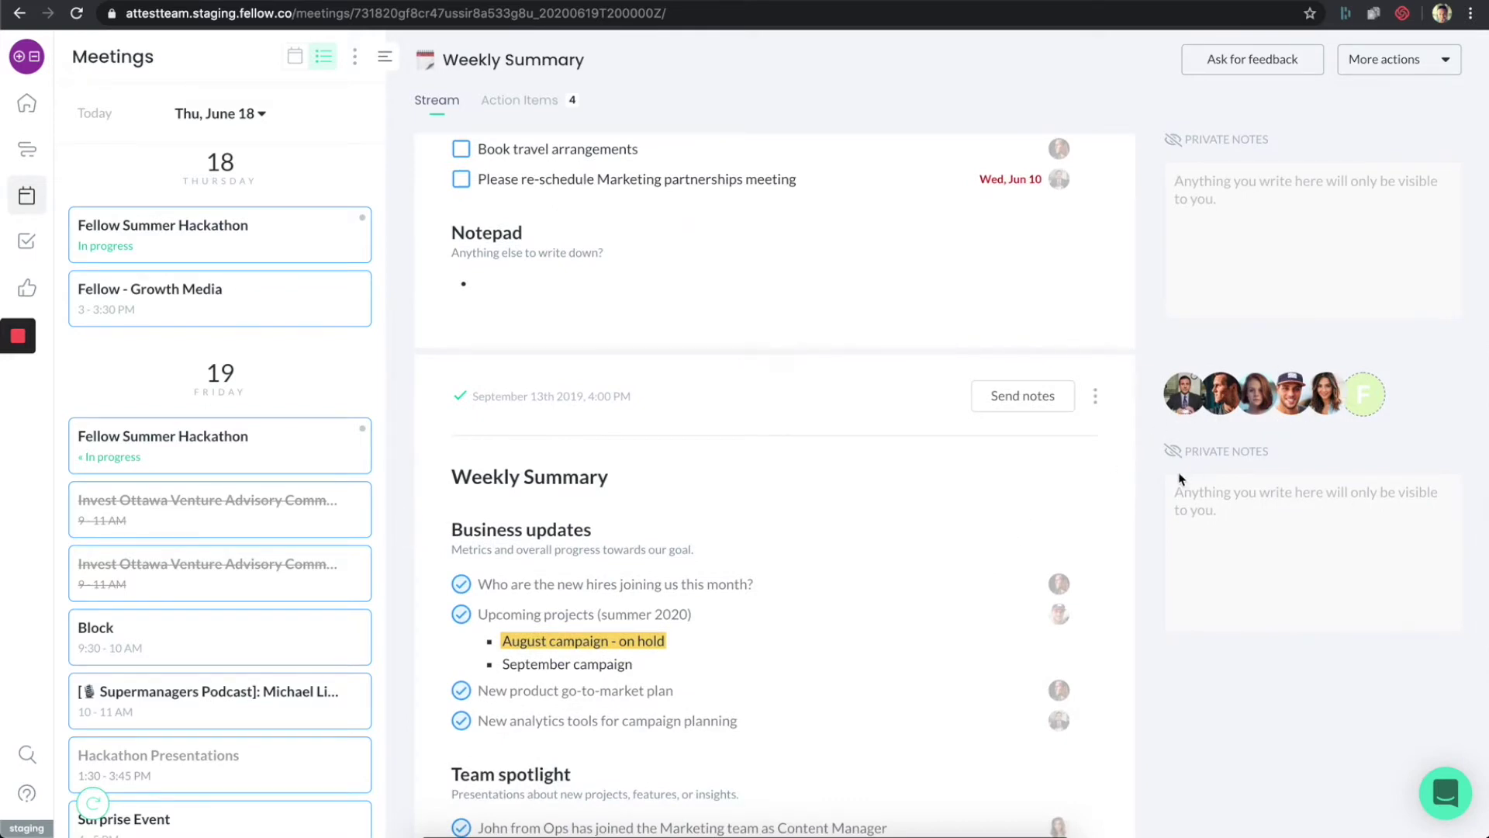
{"action": "scroll", "coordinate": [962, 571], "scroll_direction": "down", "scroll_amount": 2}
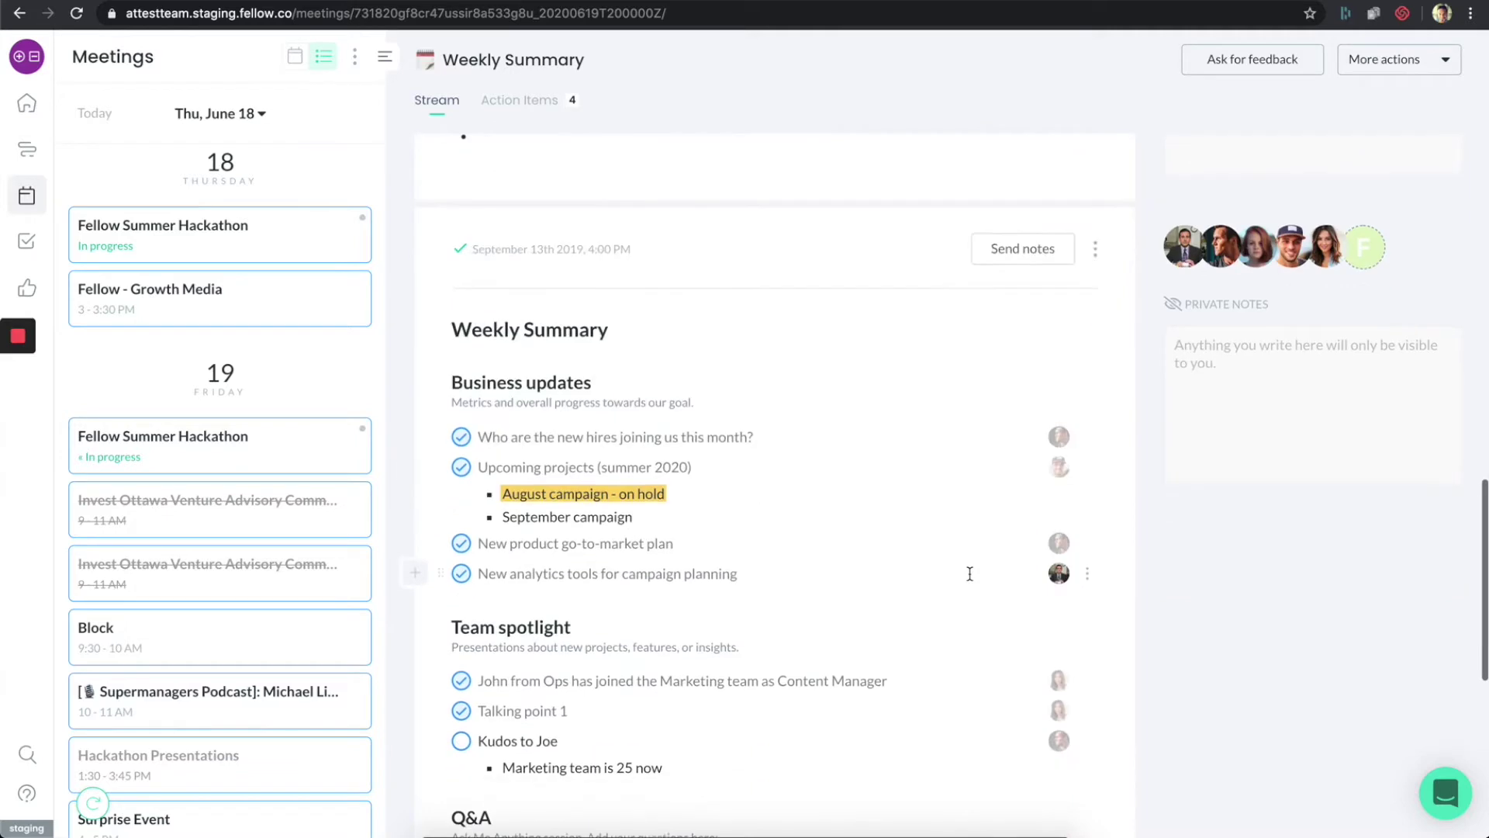
{"action": "scroll", "coordinate": [1062, 571], "scroll_direction": "down", "scroll_amount": 5}
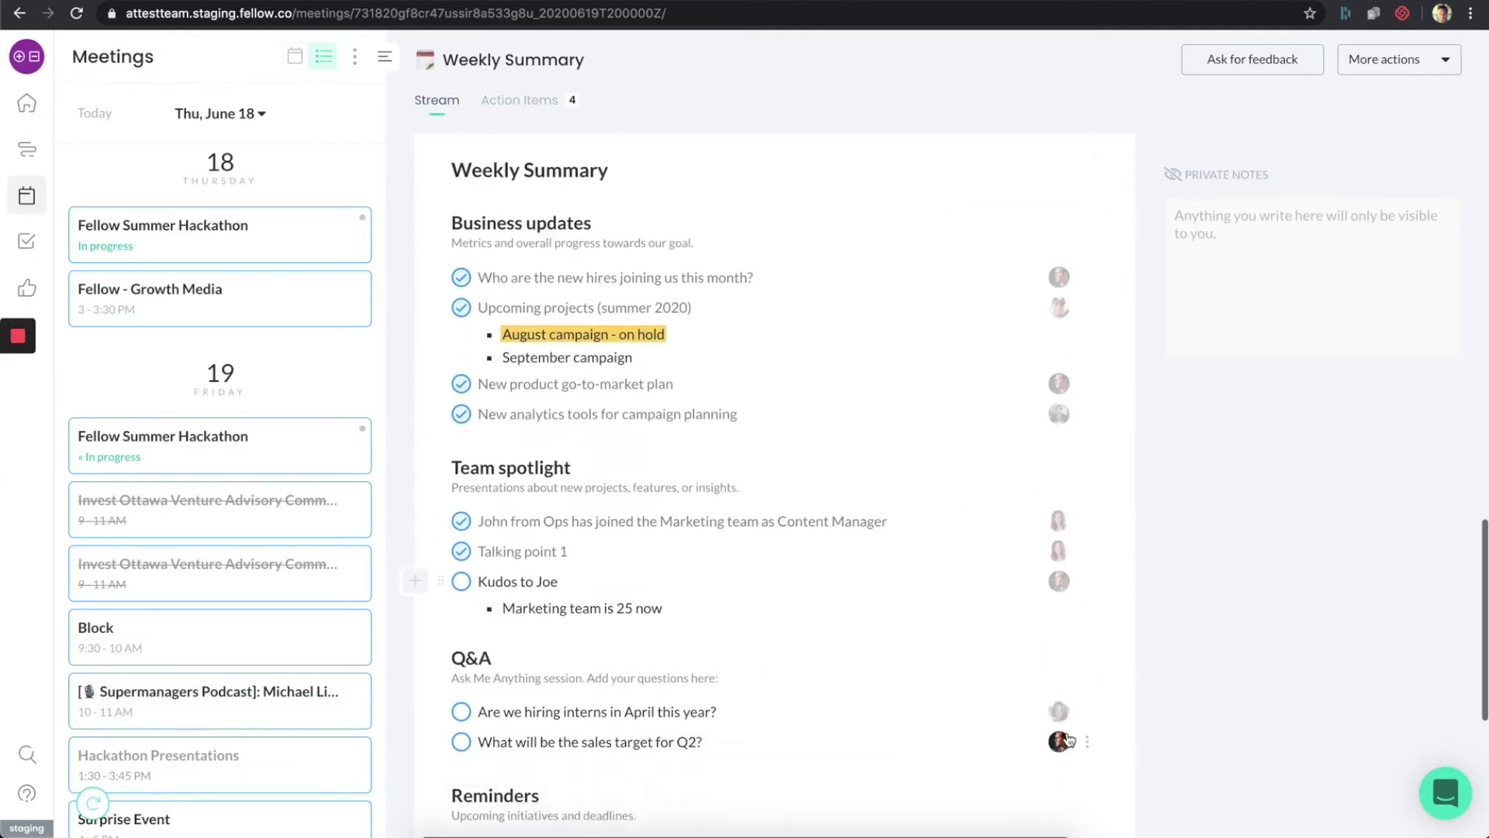
{"action": "scroll", "coordinate": [1067, 730], "scroll_direction": "down", "scroll_amount": 1}
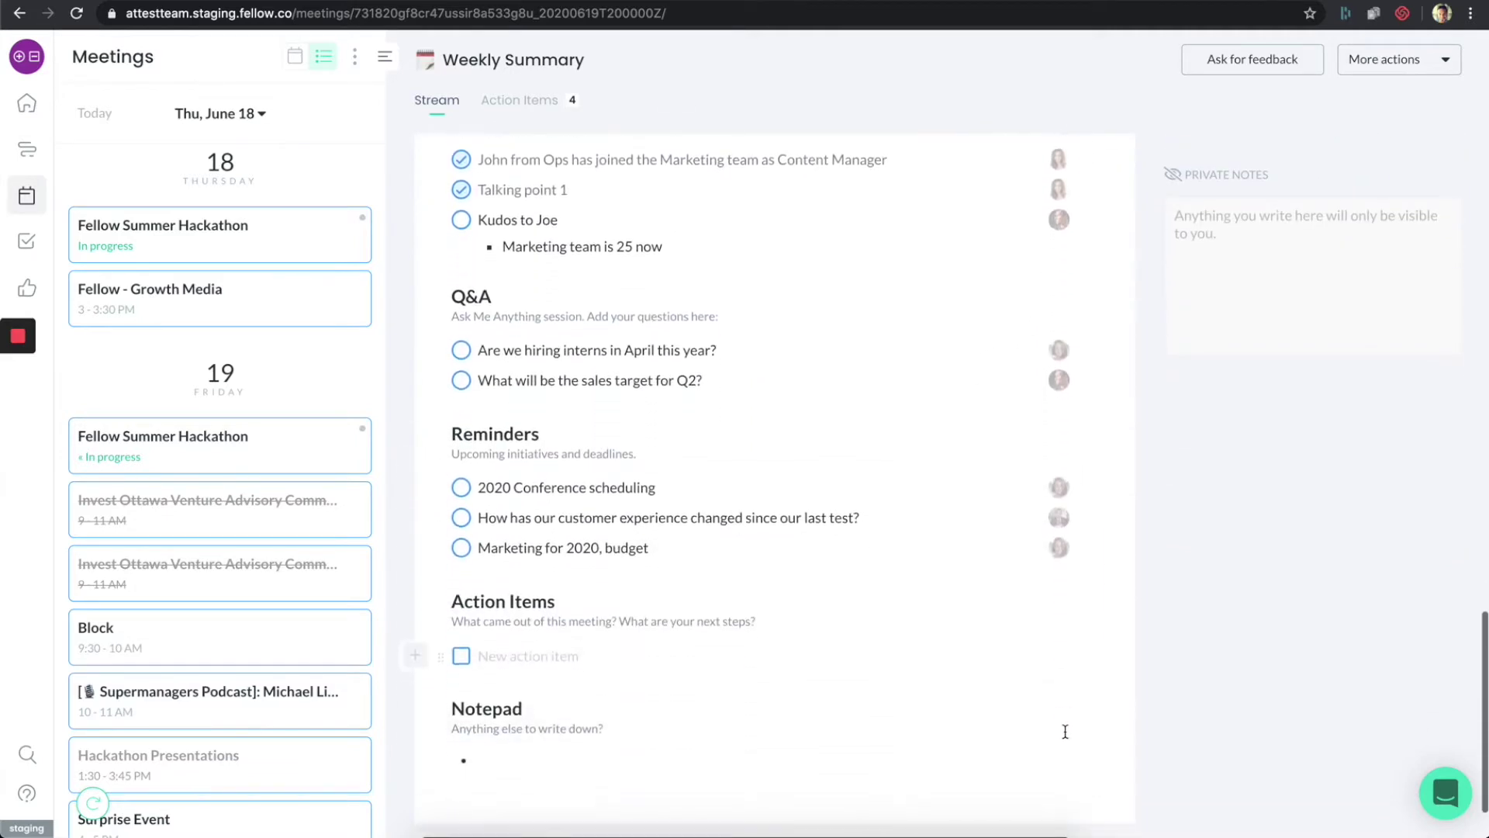
{"action": "left_click", "coordinate": [751, 644]}
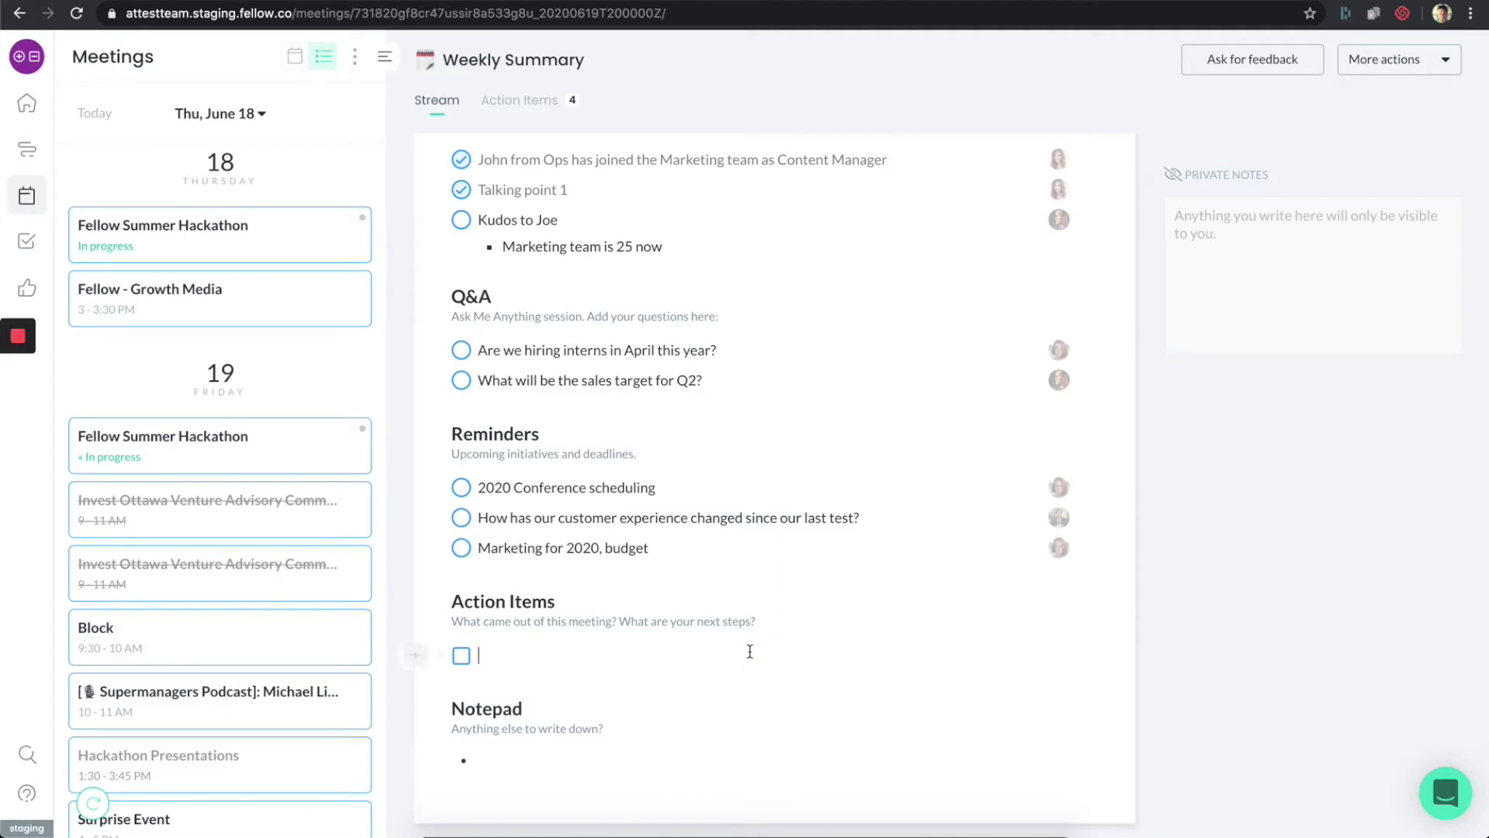
{"action": "type", "text": "Big project"}
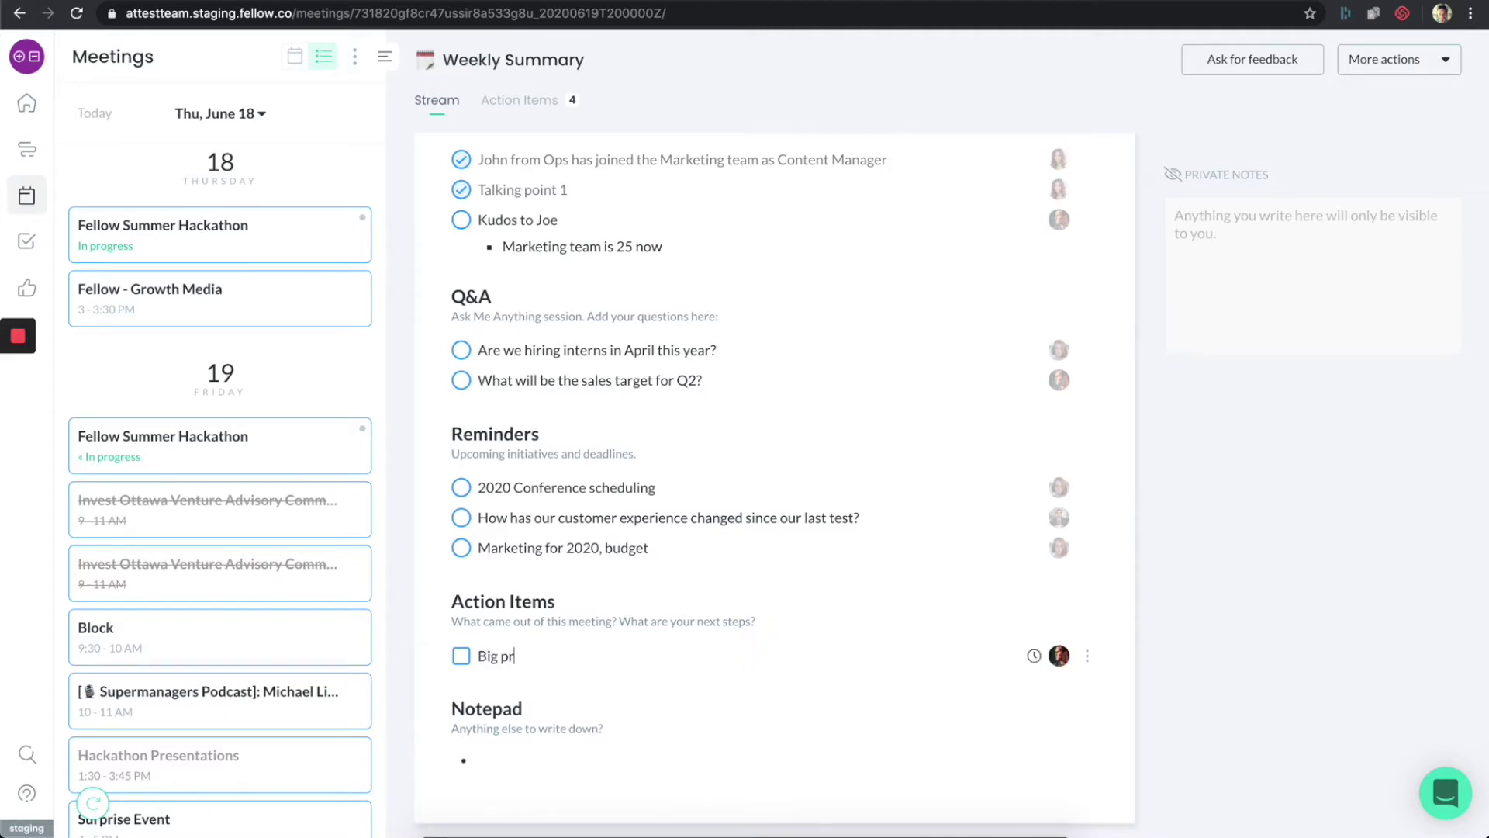
{"action": "left_click", "coordinate": [1059, 655]}
{"action": "left_click", "coordinate": [996, 547]}
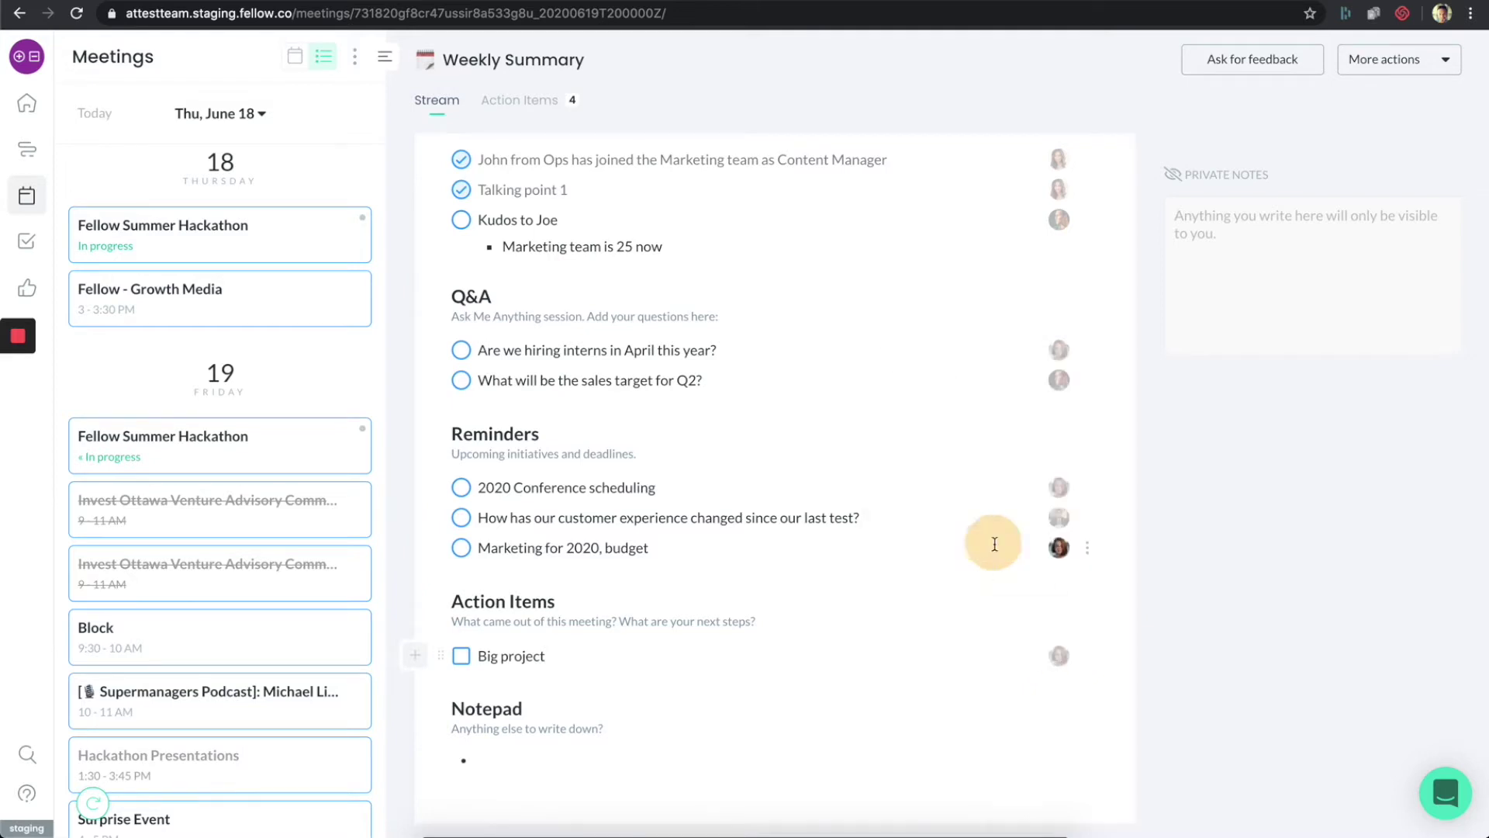
Set the due date of the "Big project" action item to Thu, Jun 25.
{"action": "left_click", "coordinate": [1034, 659]}
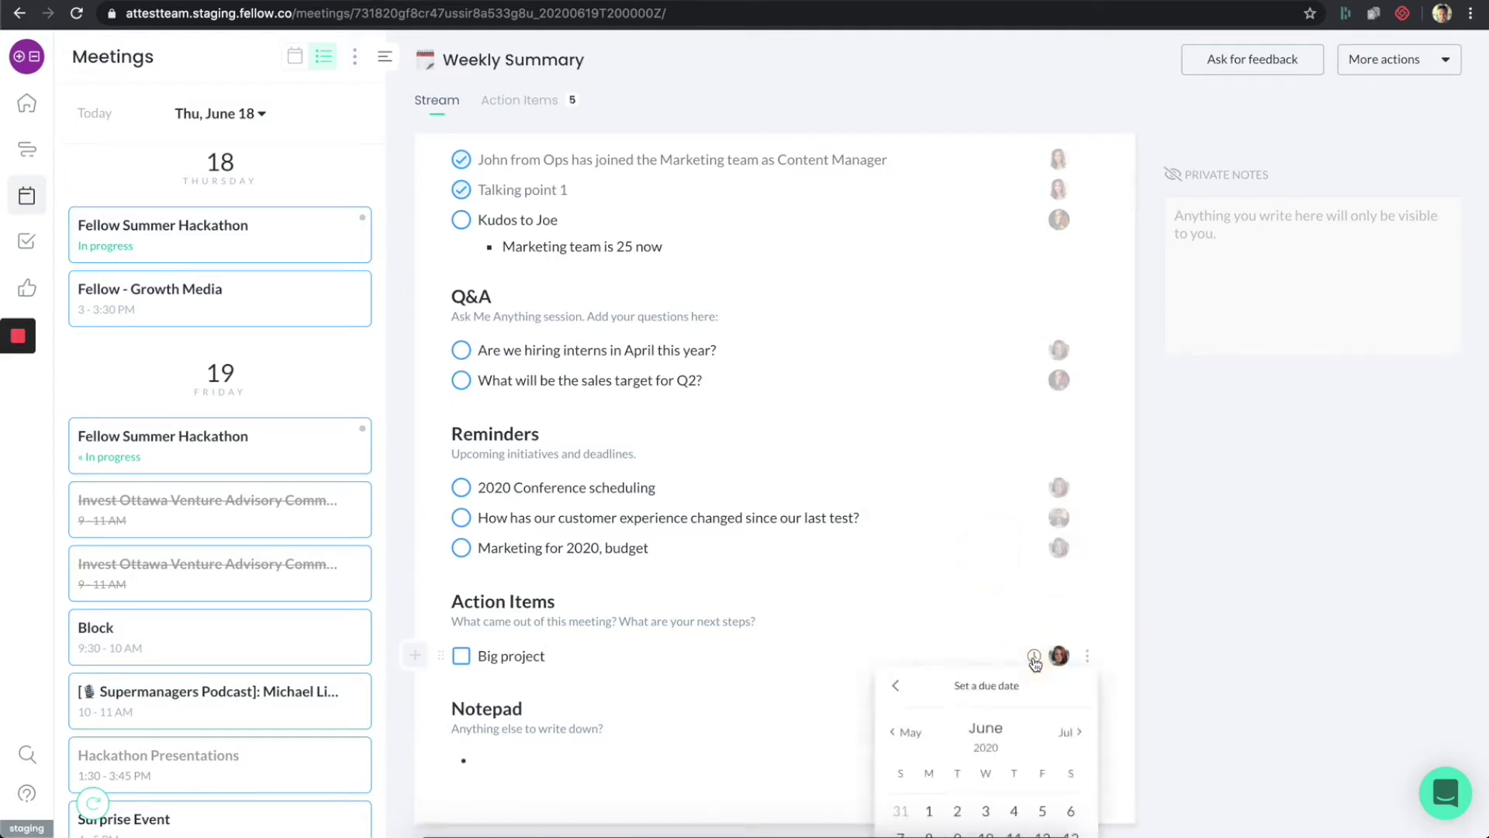
{"action": "scroll", "coordinate": [1045, 695], "scroll_direction": "down", "scroll_amount": 2}
{"action": "left_click", "coordinate": [1012, 774]}
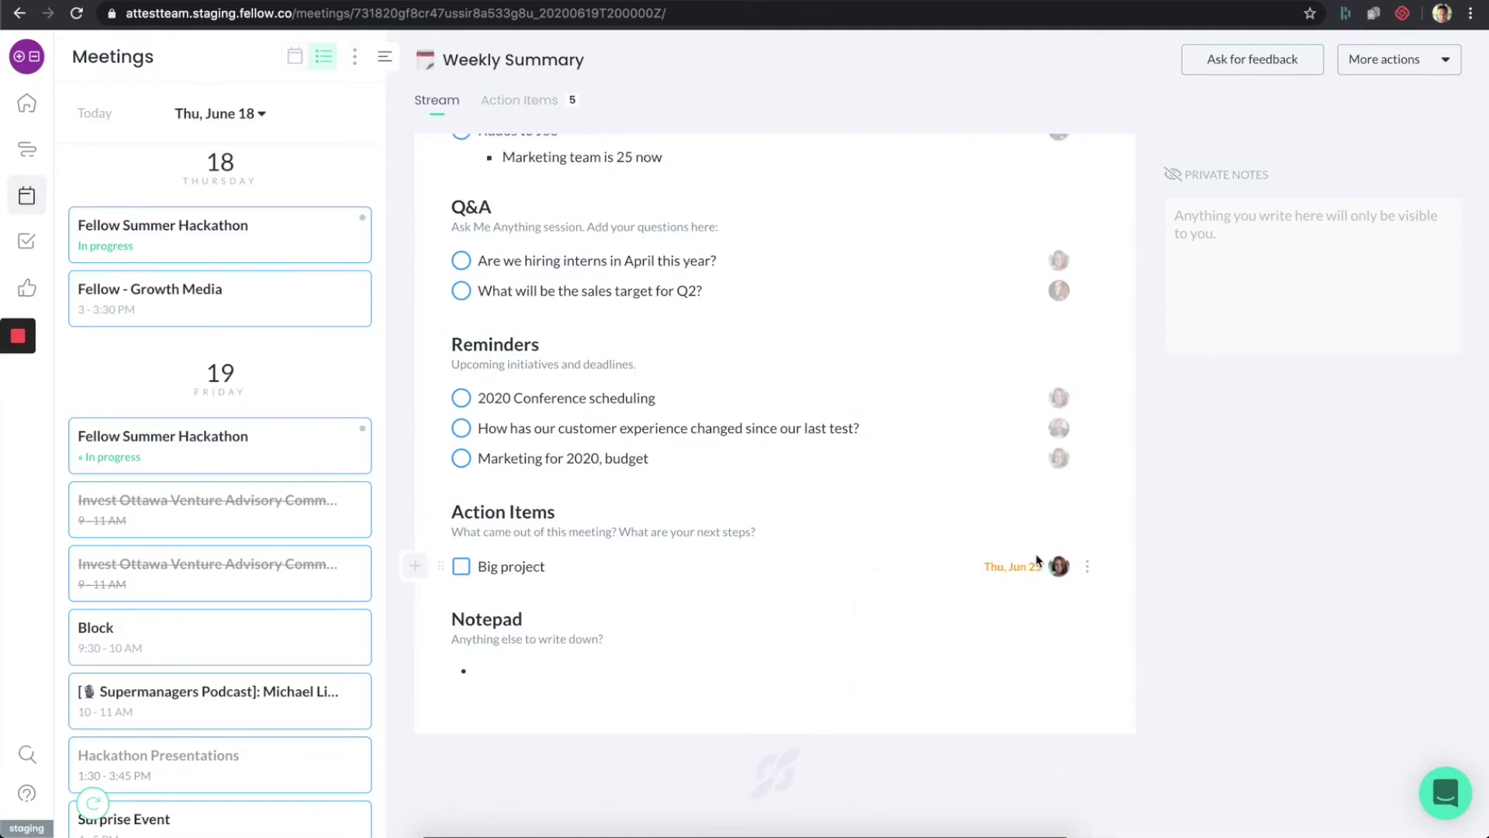
View all action items of the Weekly Summary meeting sorted by assignee, and expand the second assignee's group.
{"action": "scroll", "coordinate": [1035, 550], "scroll_direction": "up", "scroll_amount": 1}
{"action": "scroll", "coordinate": [1035, 550], "scroll_direction": "up", "scroll_amount": 10}
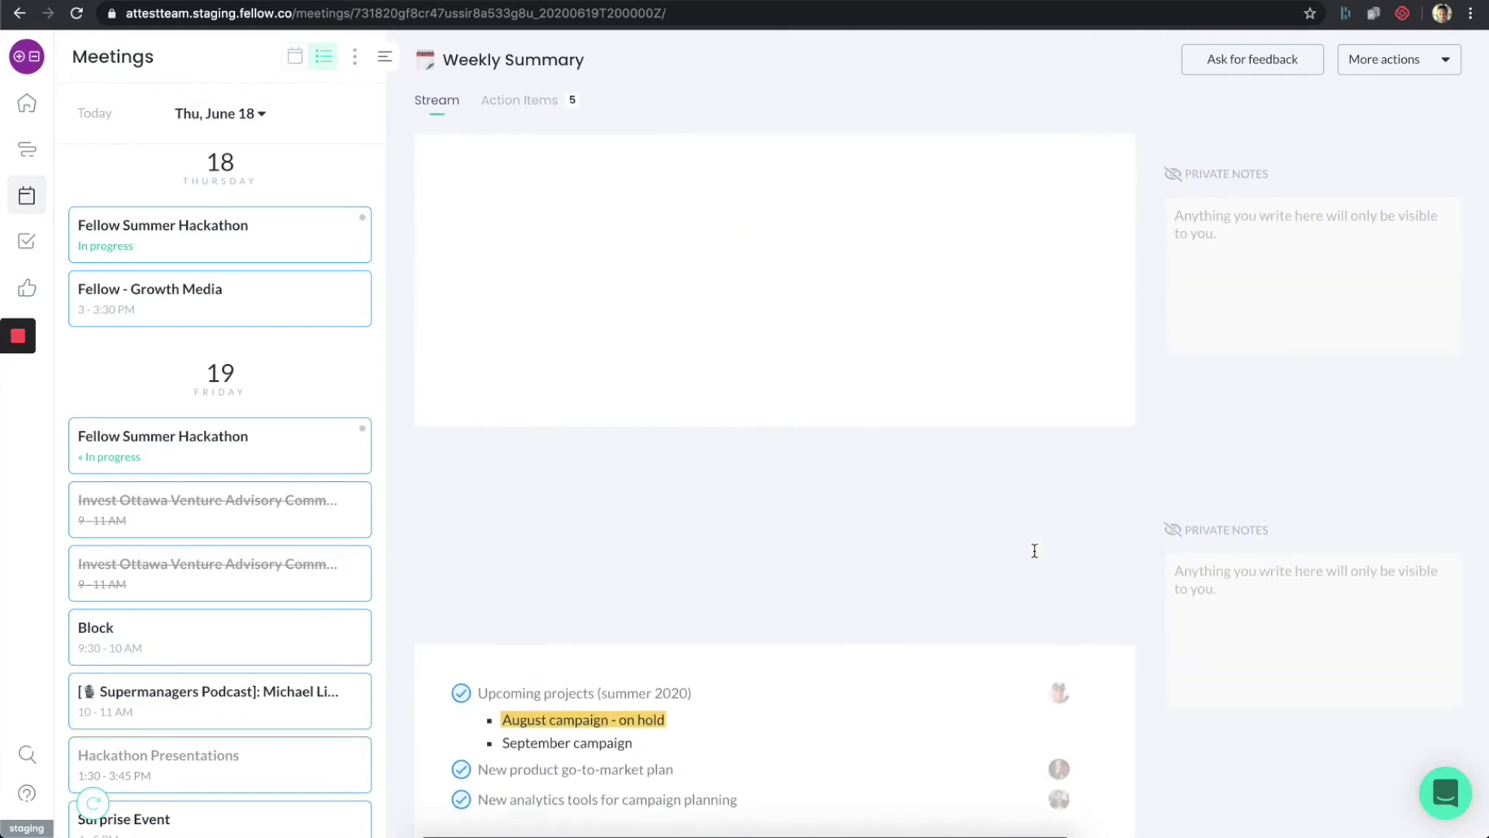
{"action": "scroll", "coordinate": [1034, 551], "scroll_direction": "up", "scroll_amount": 2}
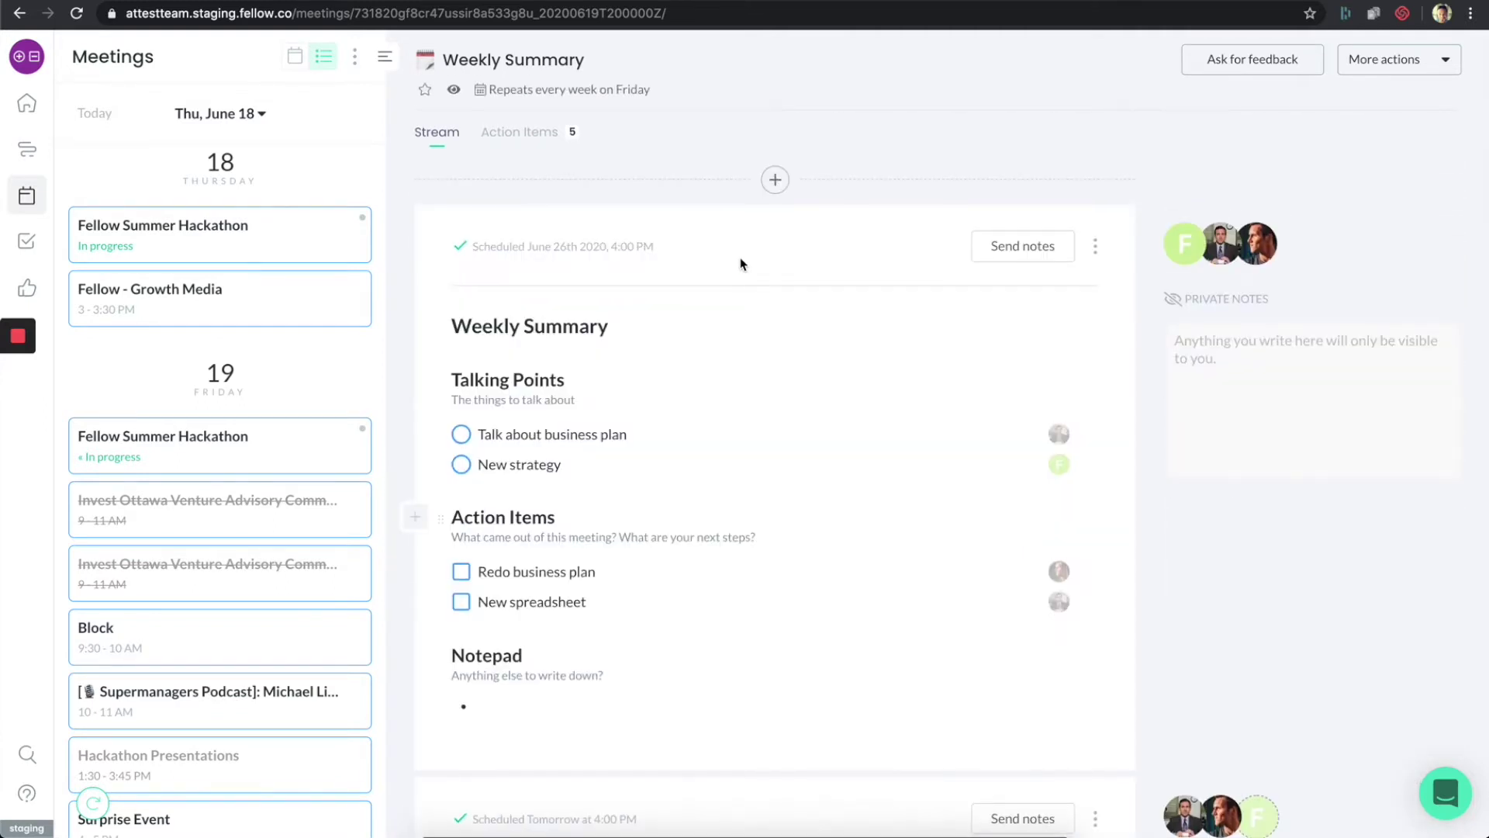
{"action": "left_click", "coordinate": [537, 142]}
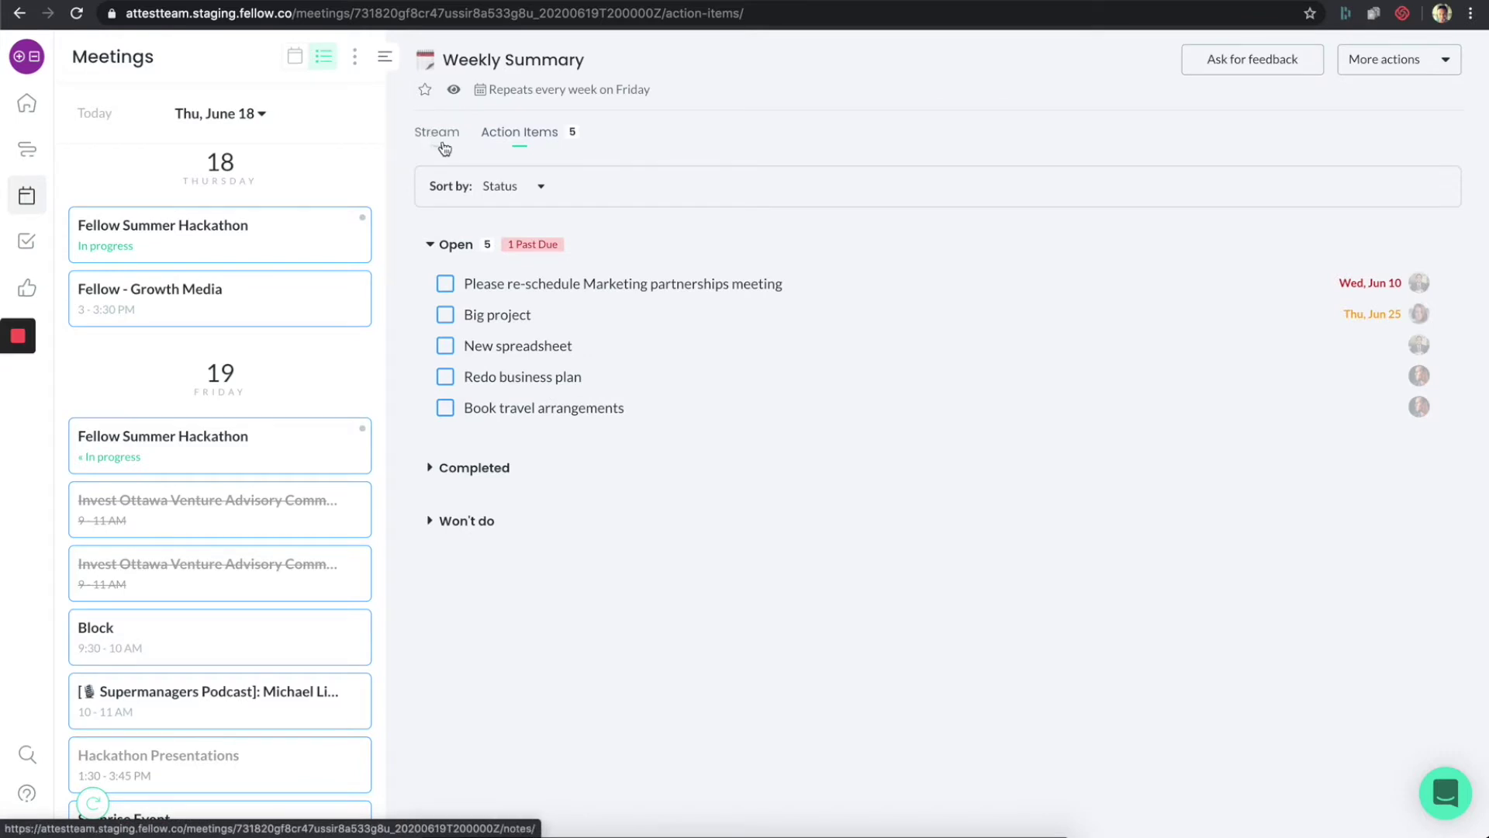
{"action": "left_click", "coordinate": [542, 190]}
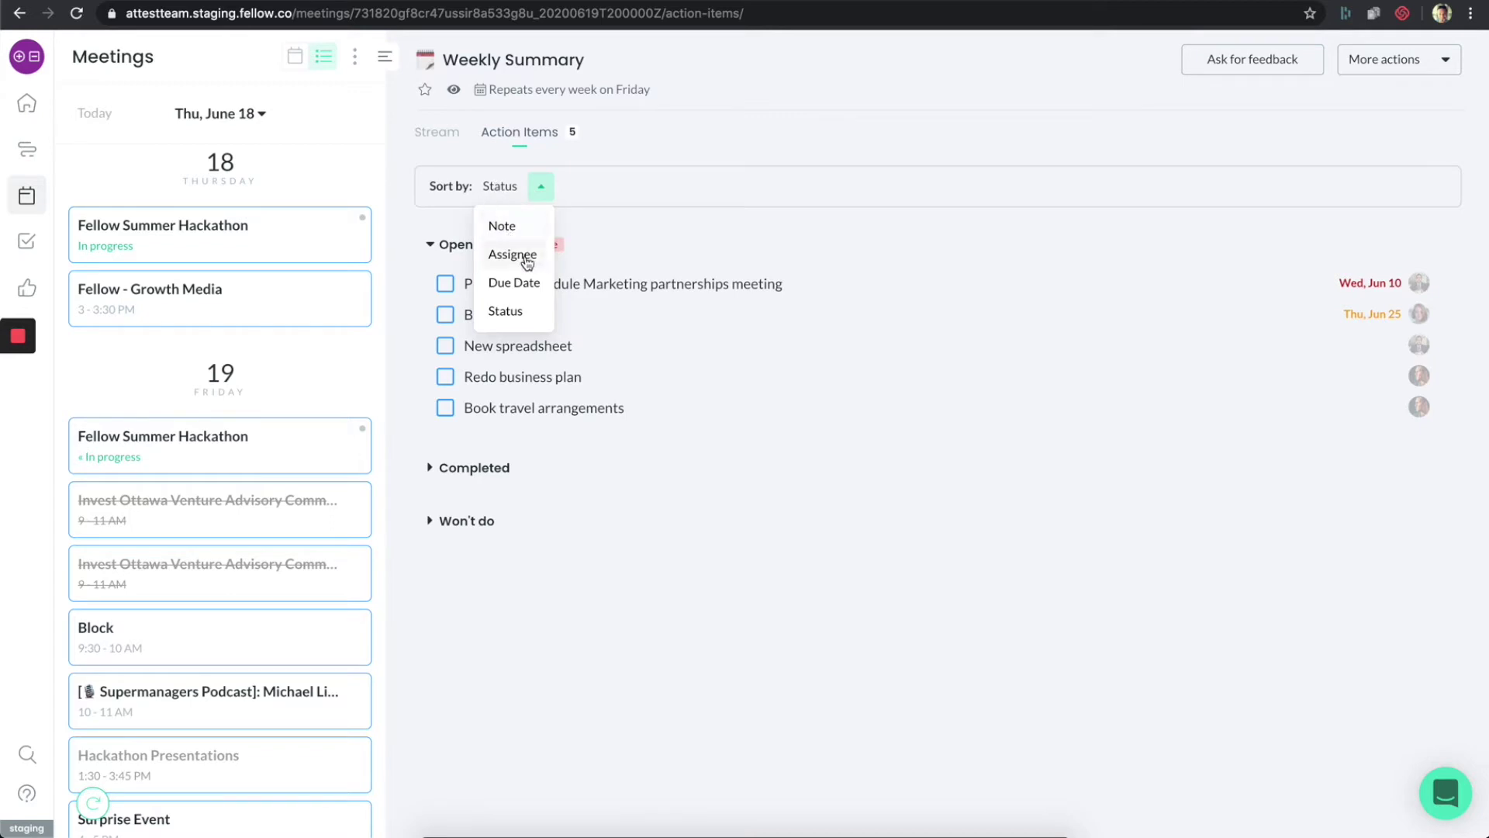
{"action": "left_click", "coordinate": [528, 260]}
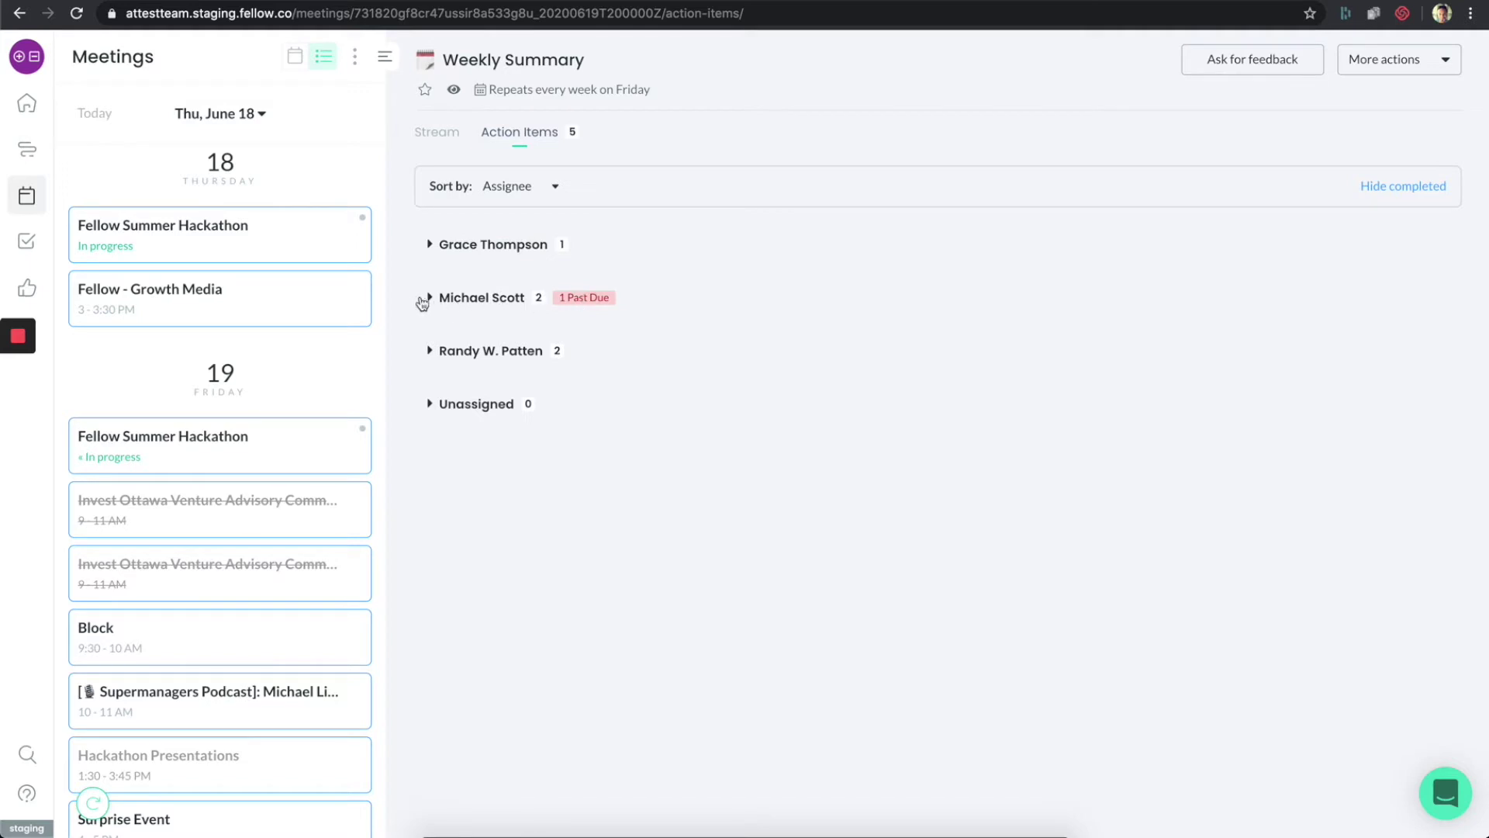
{"action": "left_click", "coordinate": [429, 300]}
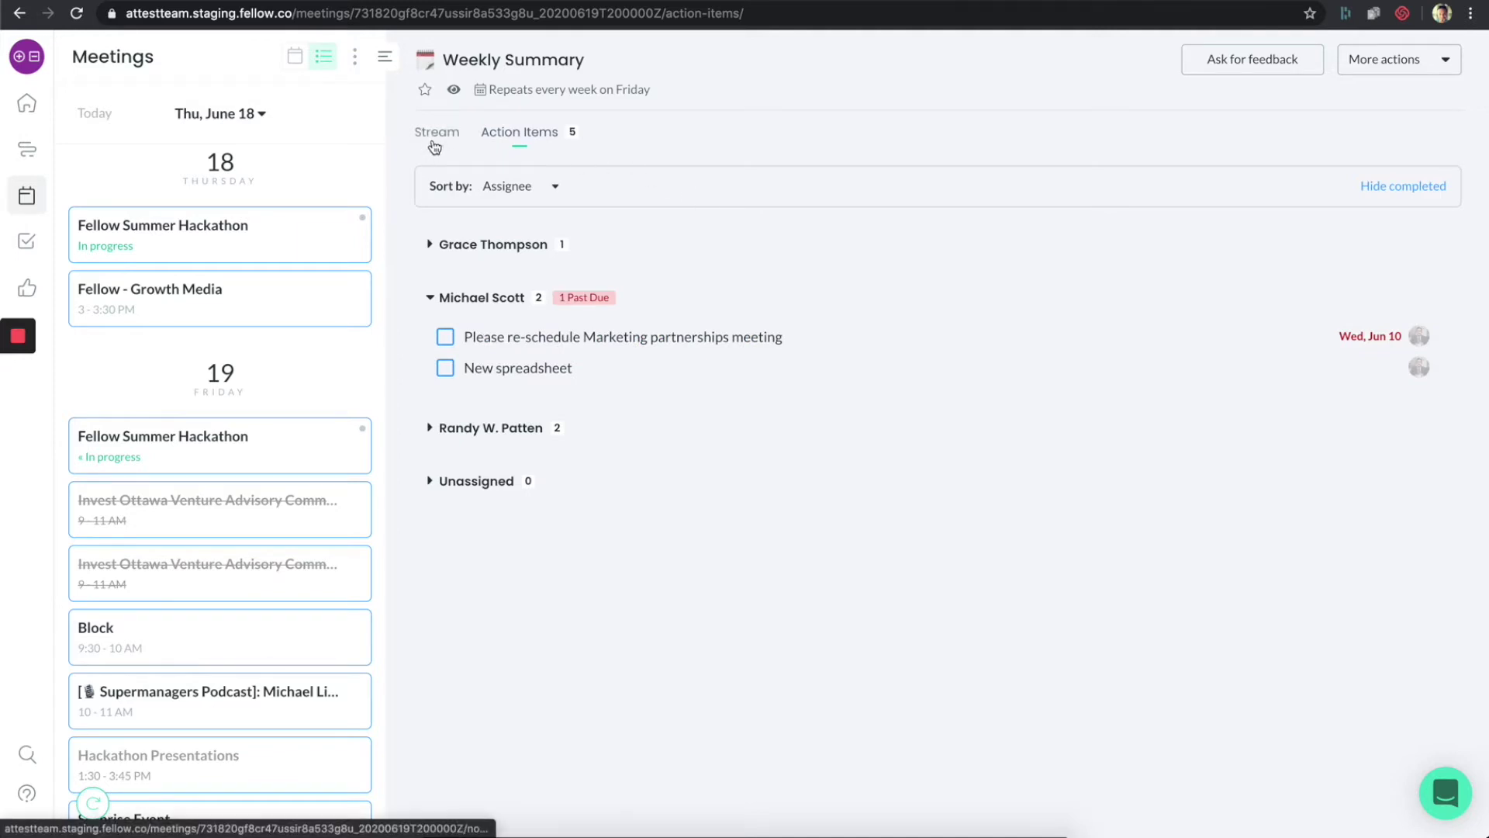
{"action": "left_click_drag", "start_coordinate": [434, 148], "coordinate": [1006, 189]}
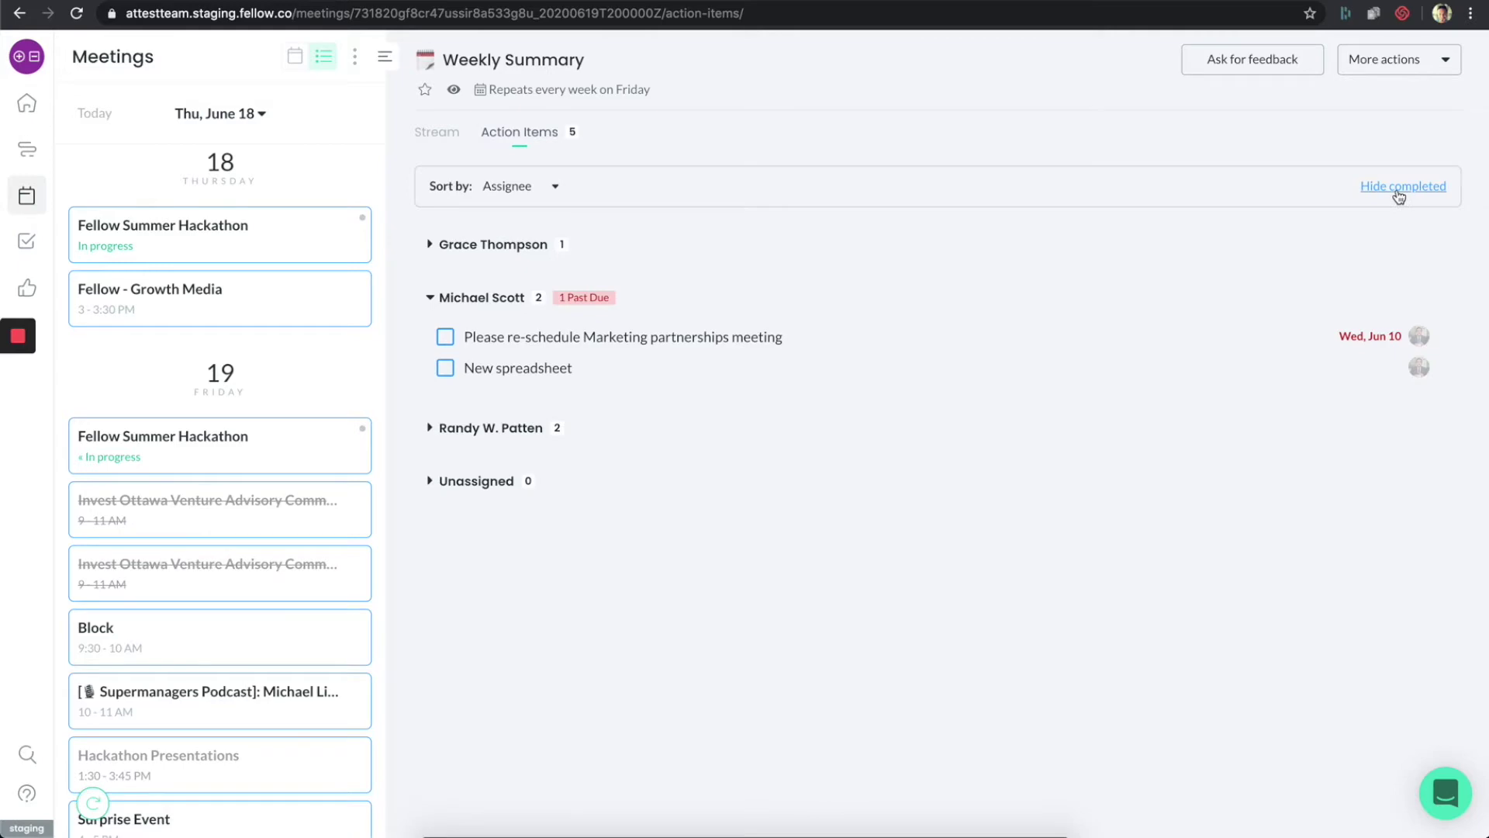
Return to the note stream and write the private note "Remember to do project" beside the June 26th Weekly Summary.
{"action": "left_click", "coordinate": [454, 136]}
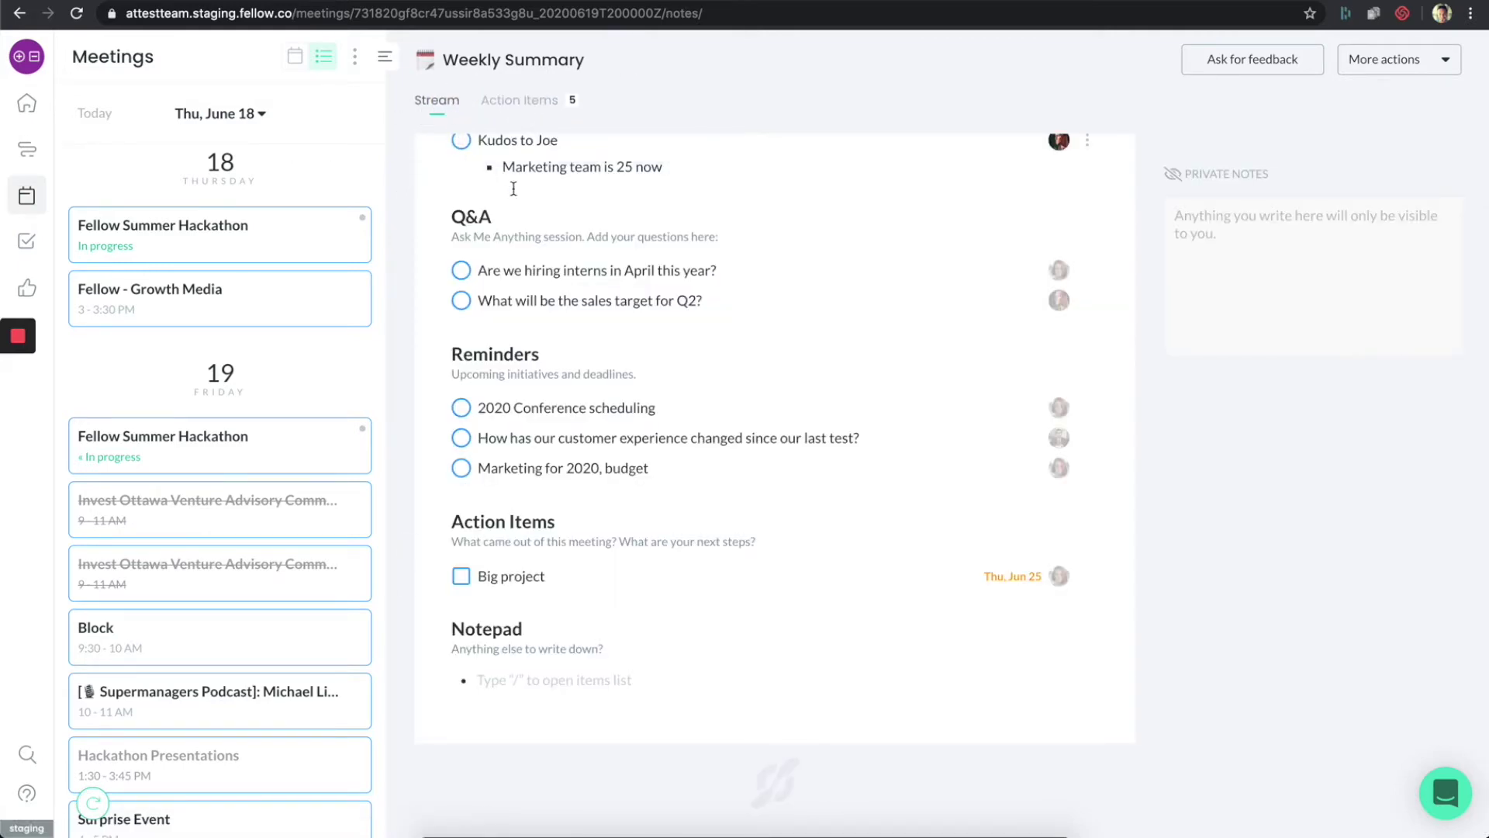
{"action": "scroll", "coordinate": [641, 247], "scroll_direction": "up", "scroll_amount": 10}
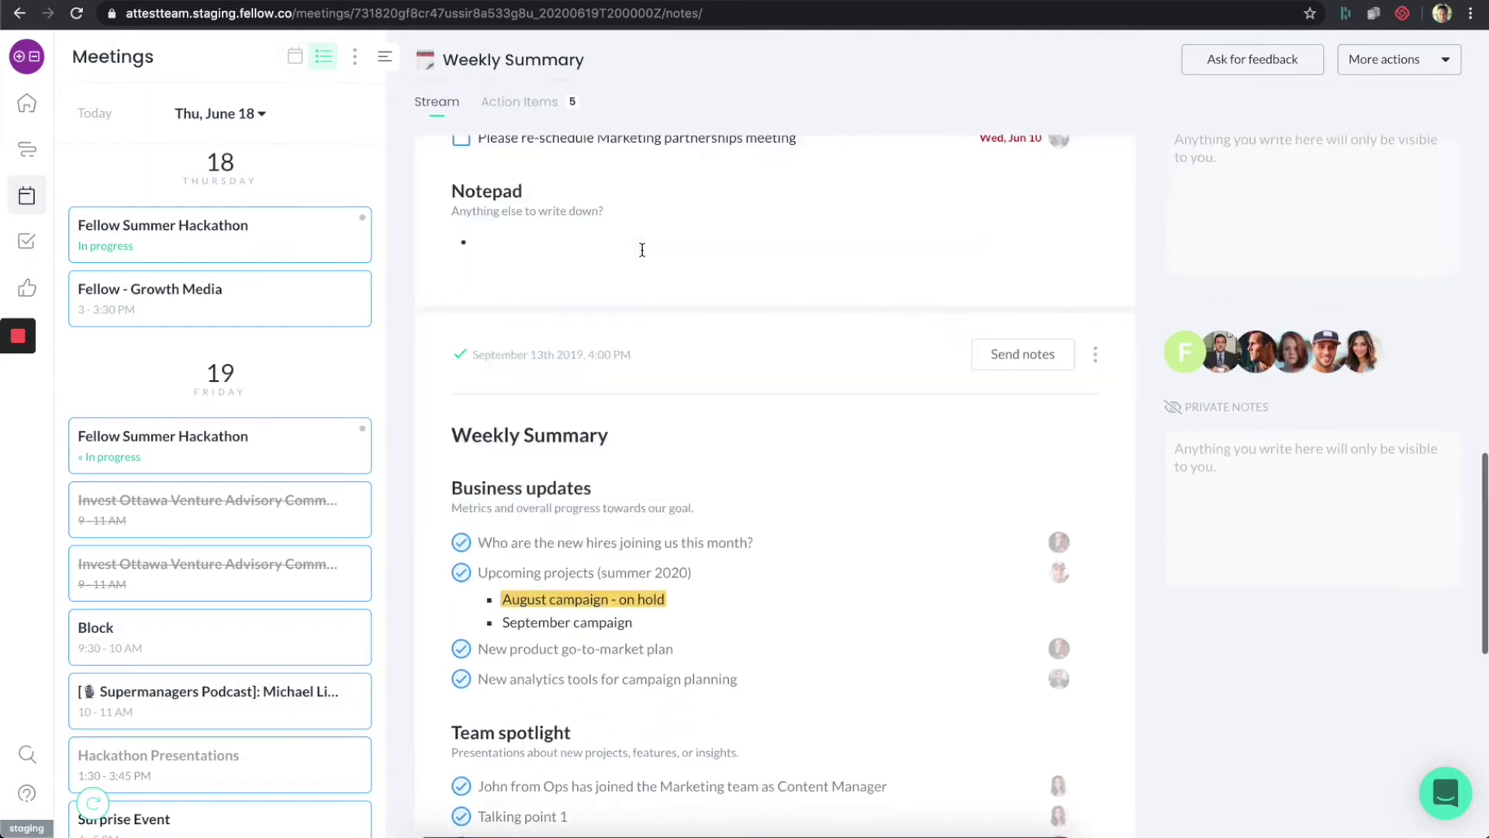
{"action": "scroll", "coordinate": [647, 248], "scroll_direction": "up", "scroll_amount": 15}
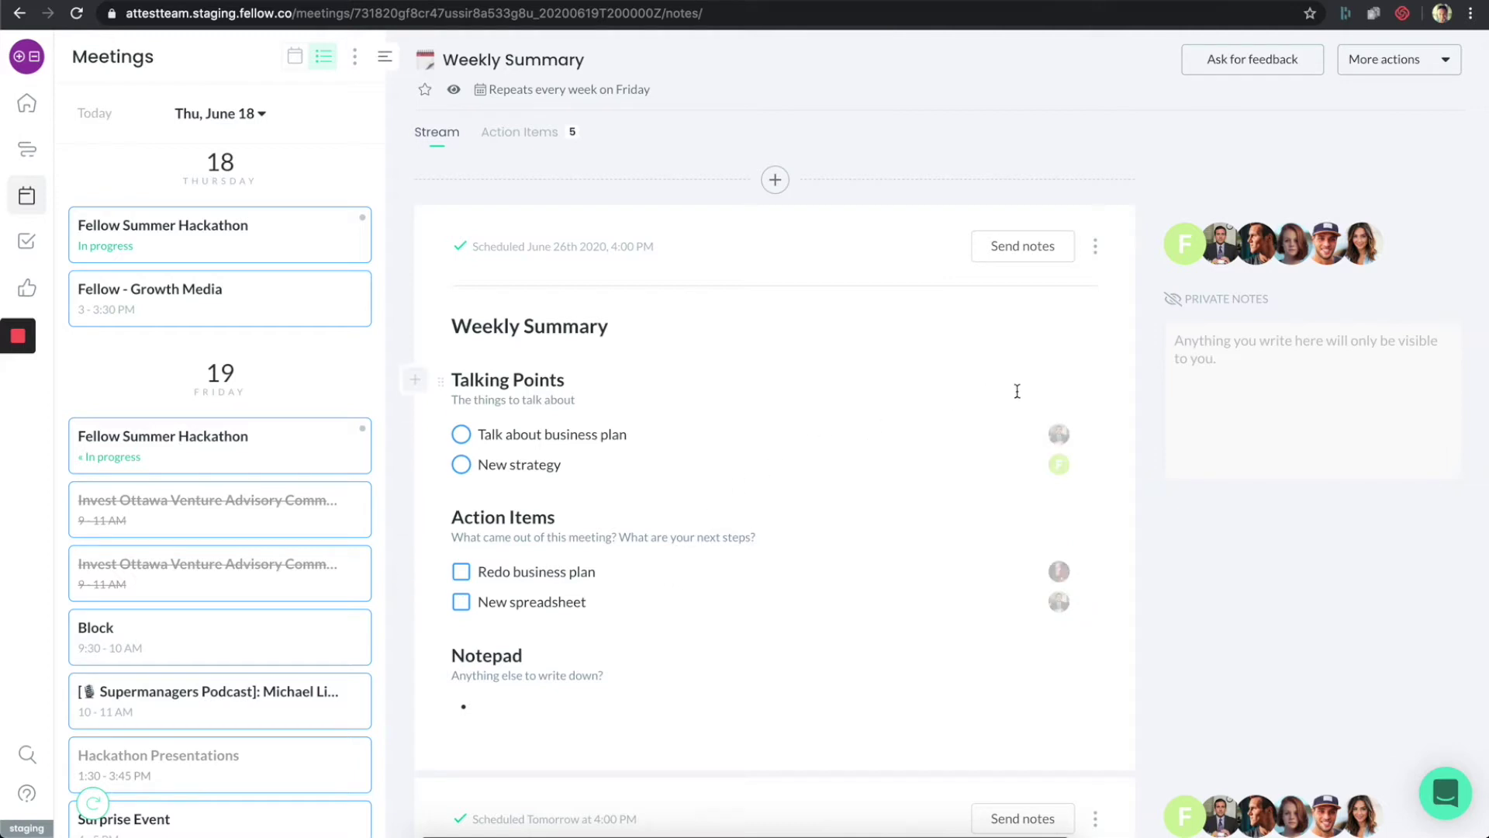
{"action": "left_click", "coordinate": [1238, 400]}
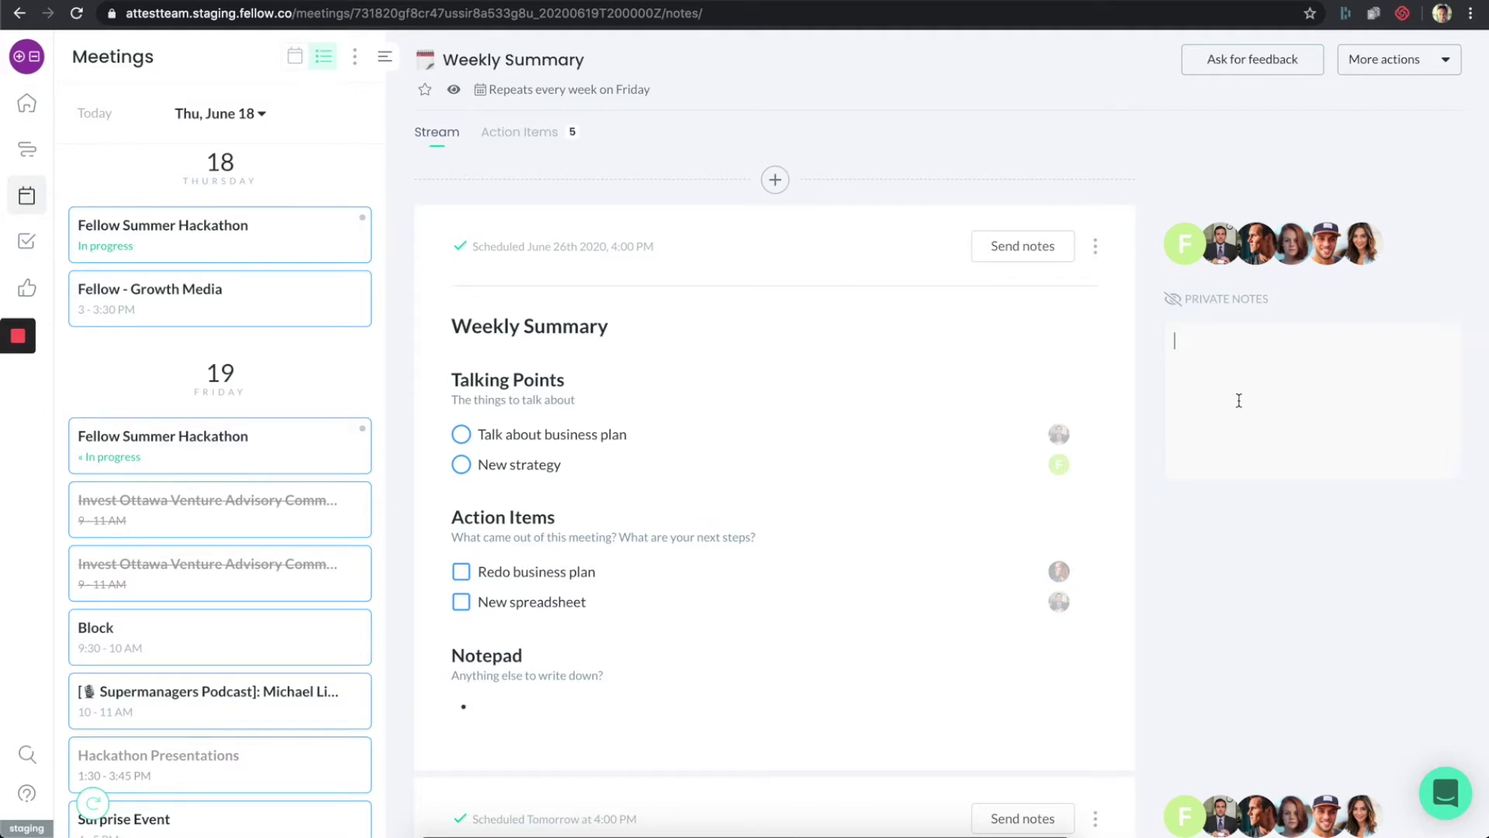
{"action": "type", "text": "Remember to do project"}
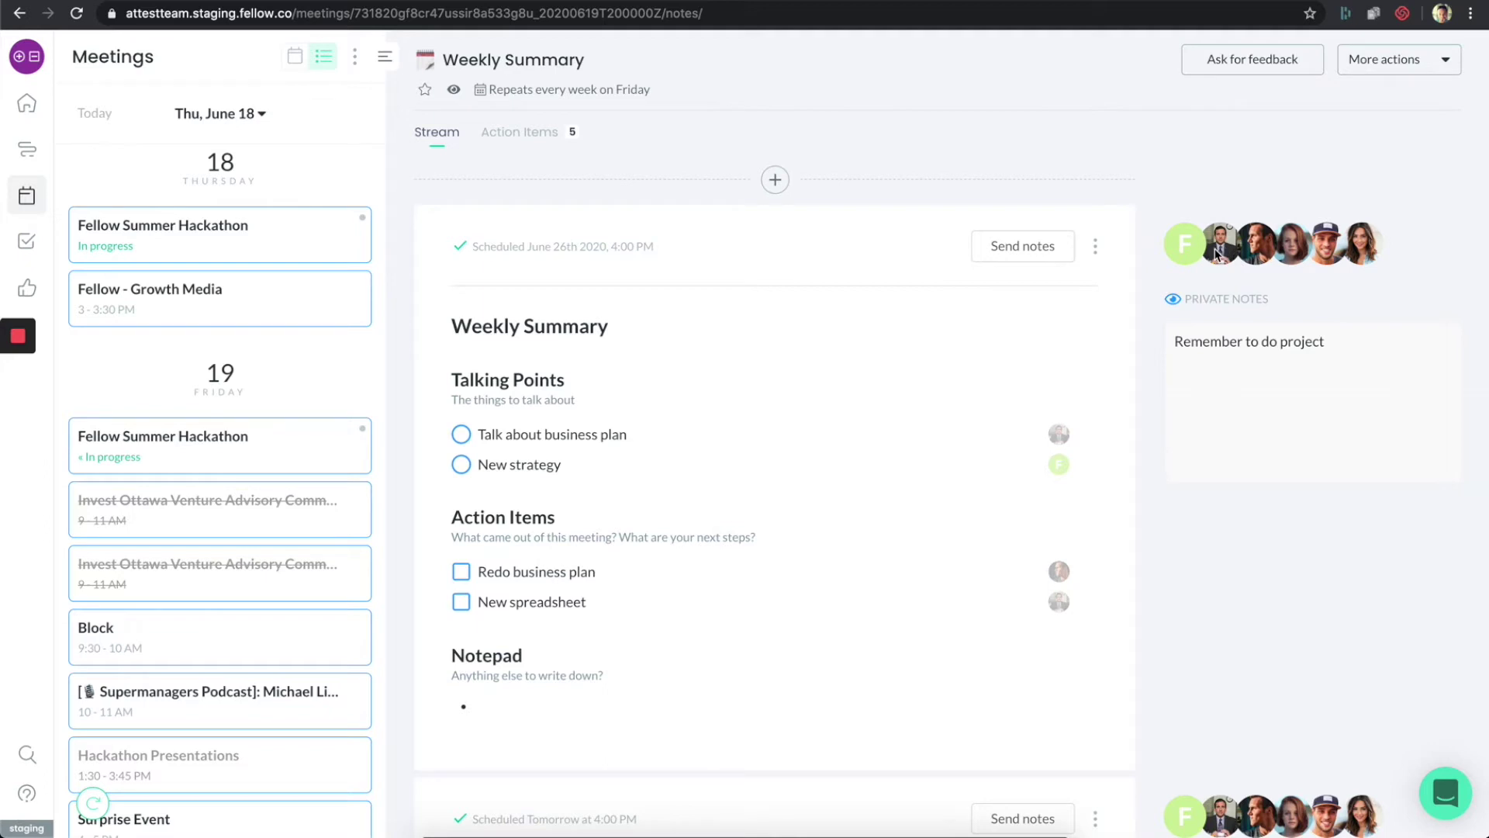
Preview an attendee's profile card, and review the sending options for the June 26th notes without sending them.
{"action": "mouse_move", "coordinate": [1222, 254]}
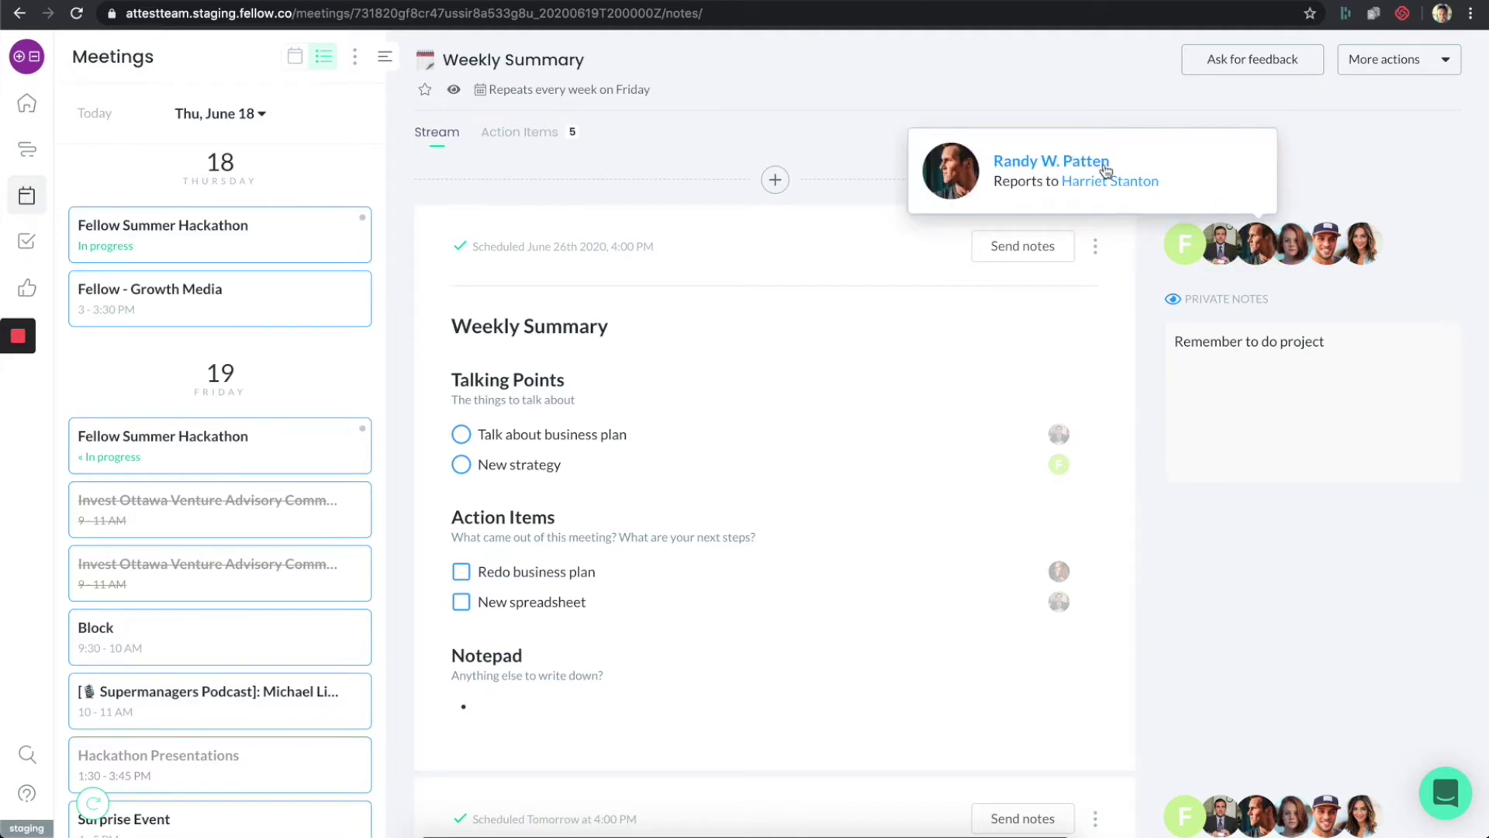
{"action": "left_click", "coordinate": [1127, 111]}
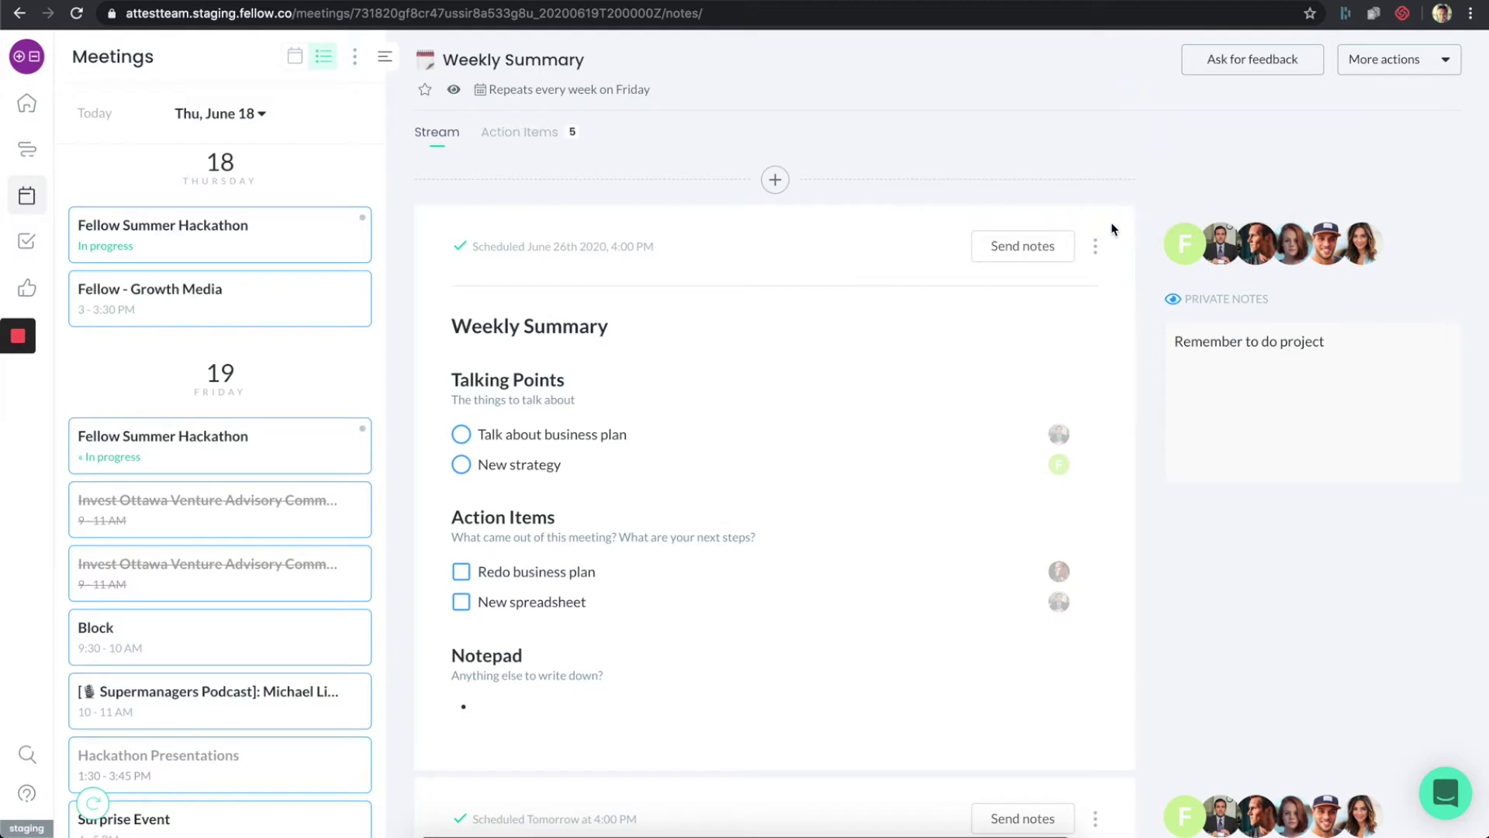
{"action": "left_click", "coordinate": [1031, 248]}
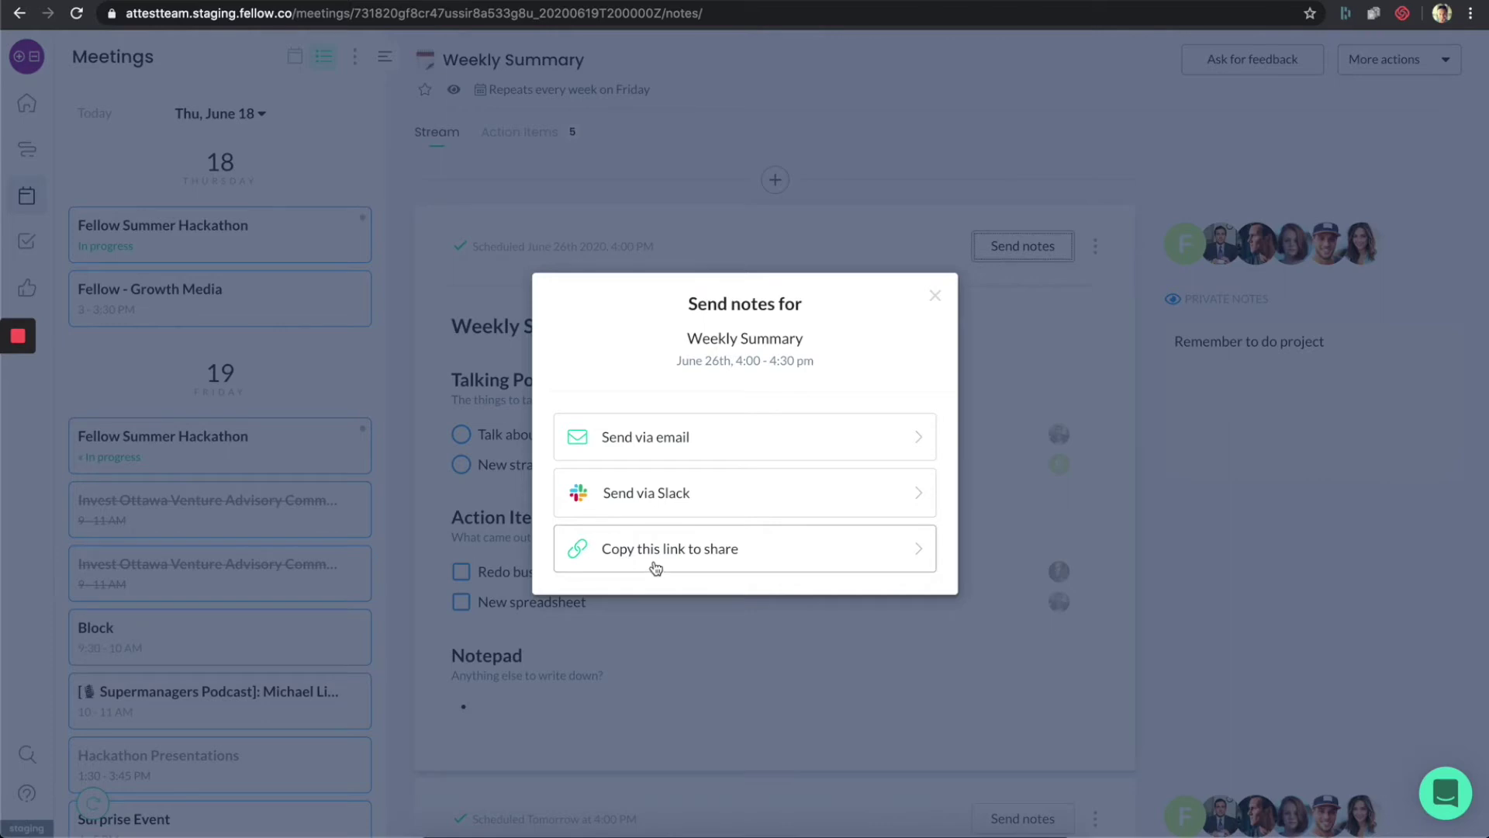
{"action": "left_click", "coordinate": [934, 295]}
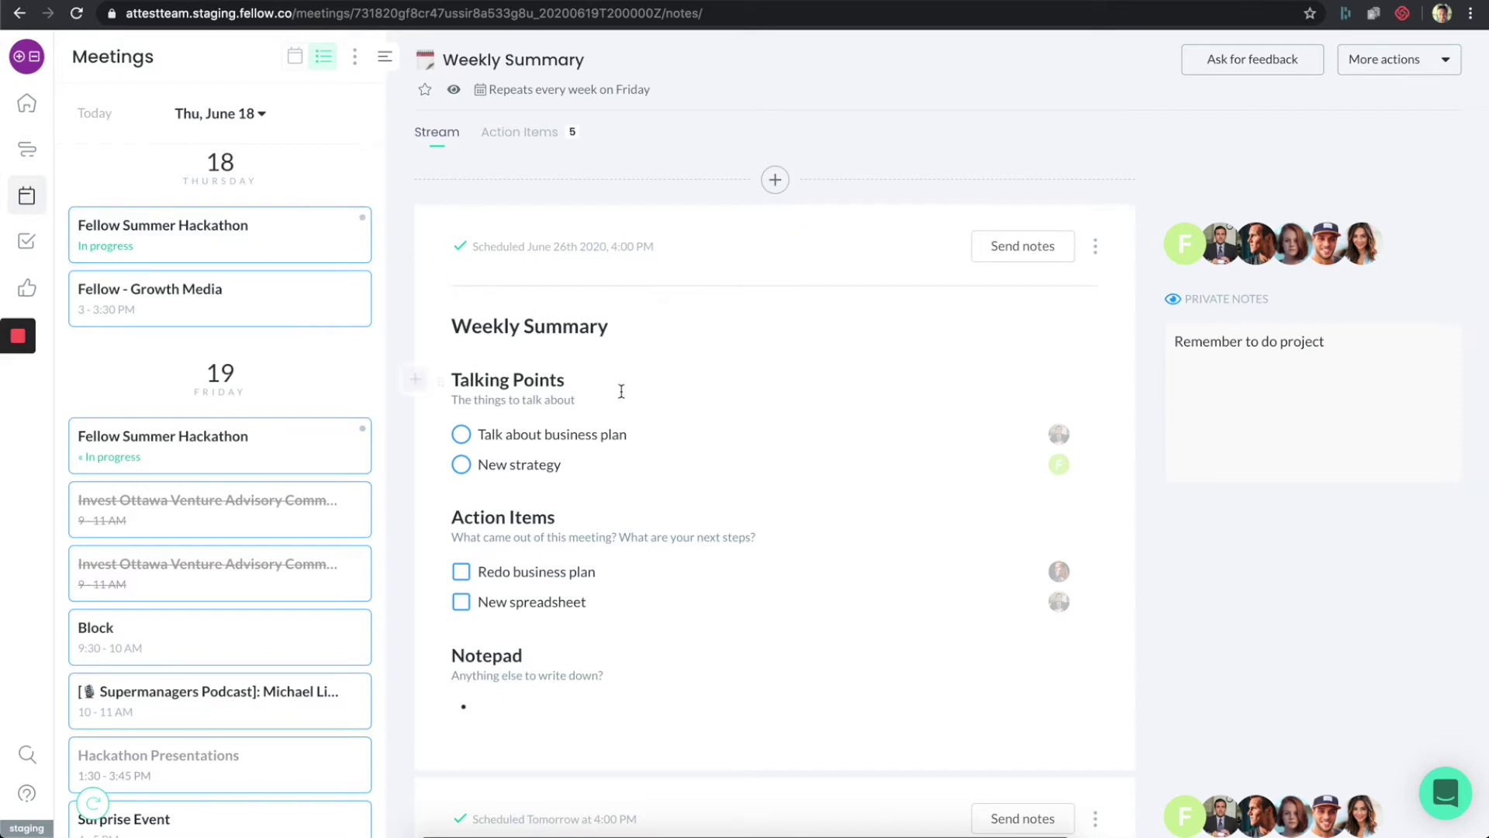
Start a new note for the Jul 3 Weekly Summary, preview the Remote team meeting agenda template, and select the Basic Template.
{"action": "left_click", "coordinate": [778, 186]}
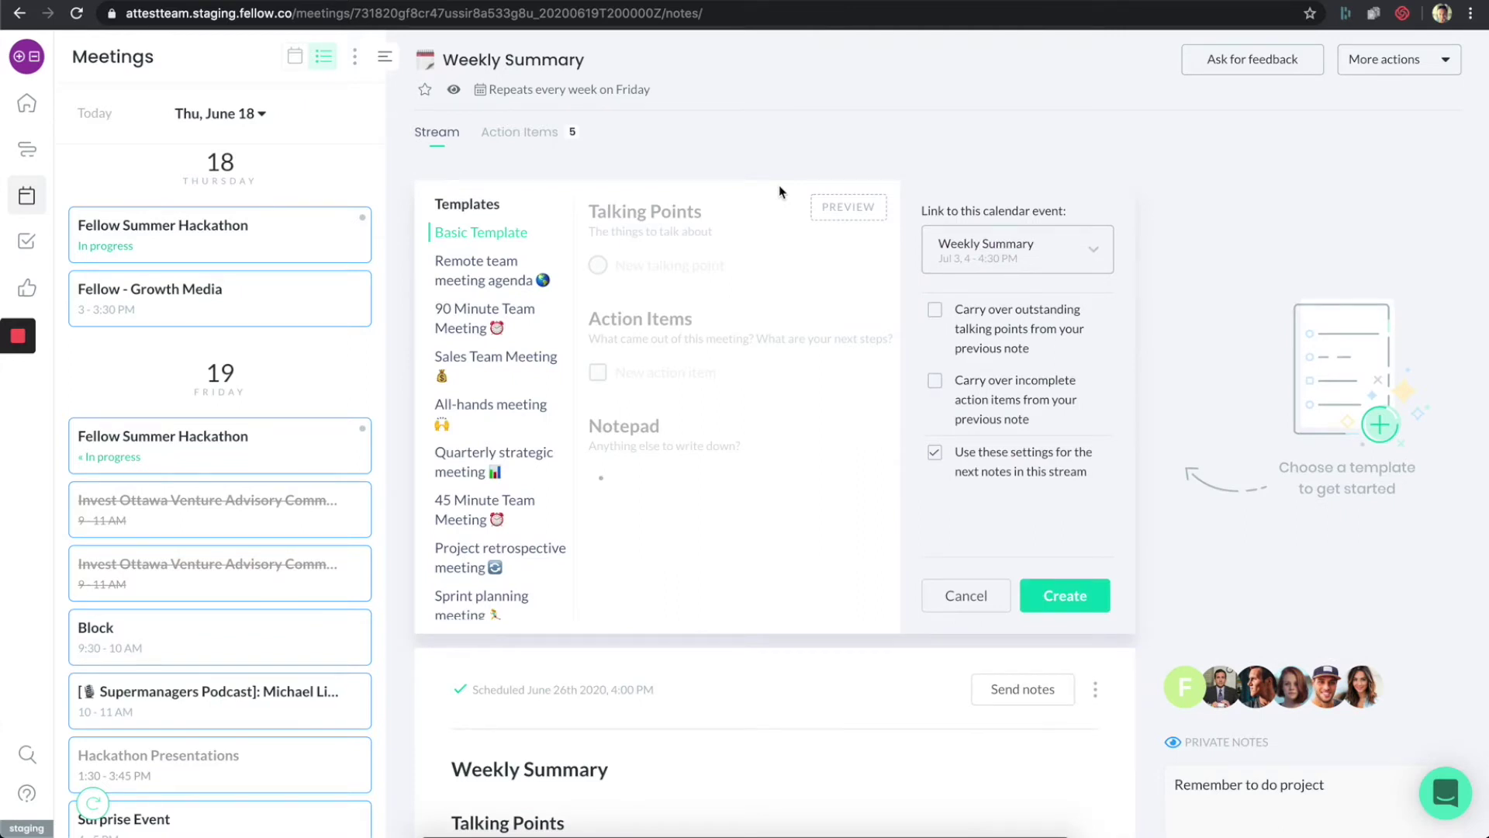
{"action": "left_click", "coordinate": [472, 280]}
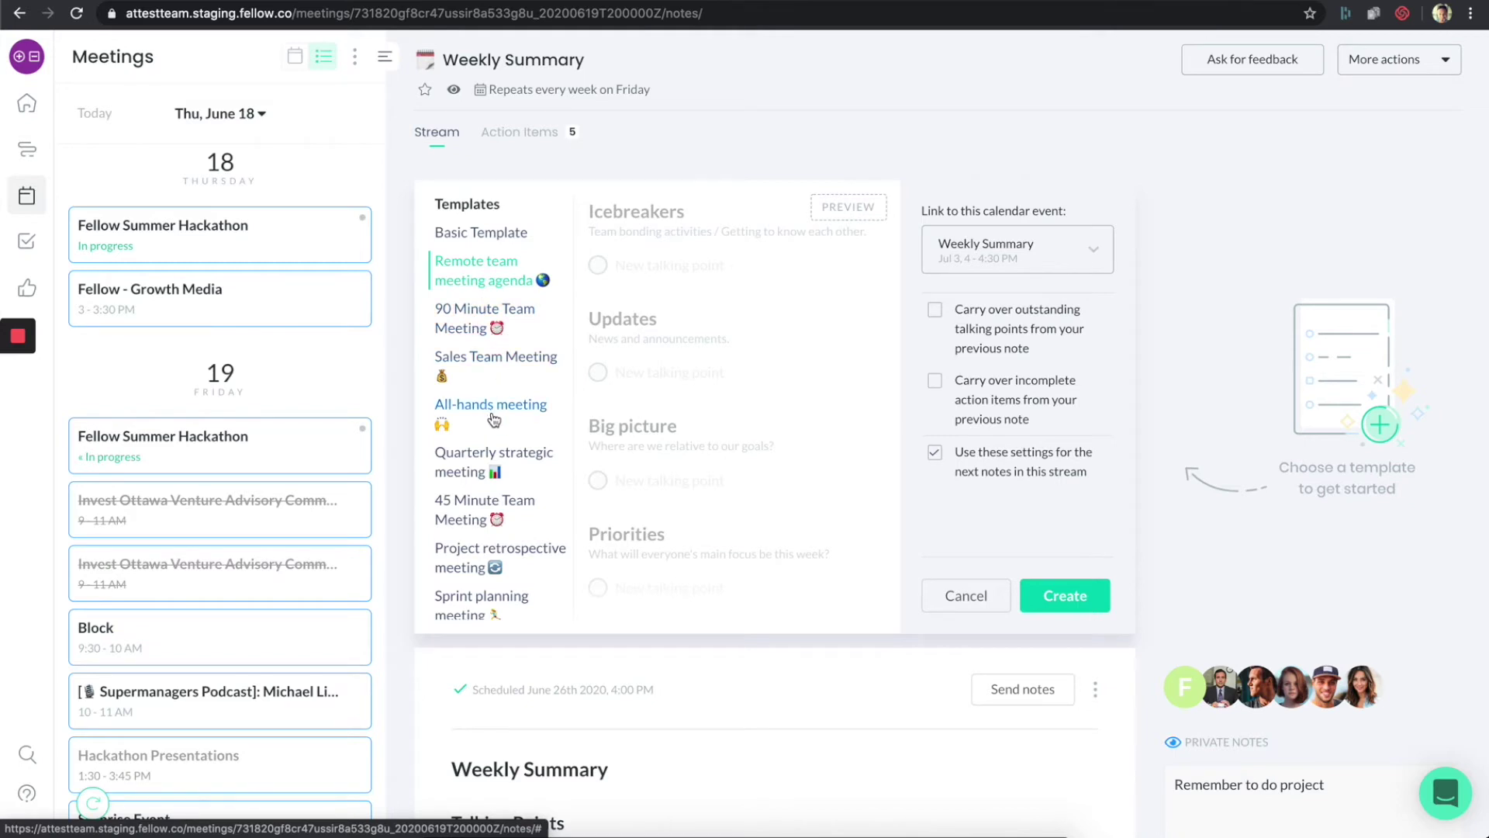
{"action": "scroll", "coordinate": [492, 412], "scroll_direction": "down", "scroll_amount": 5}
{"action": "scroll", "coordinate": [497, 411], "scroll_direction": "up", "scroll_amount": 5}
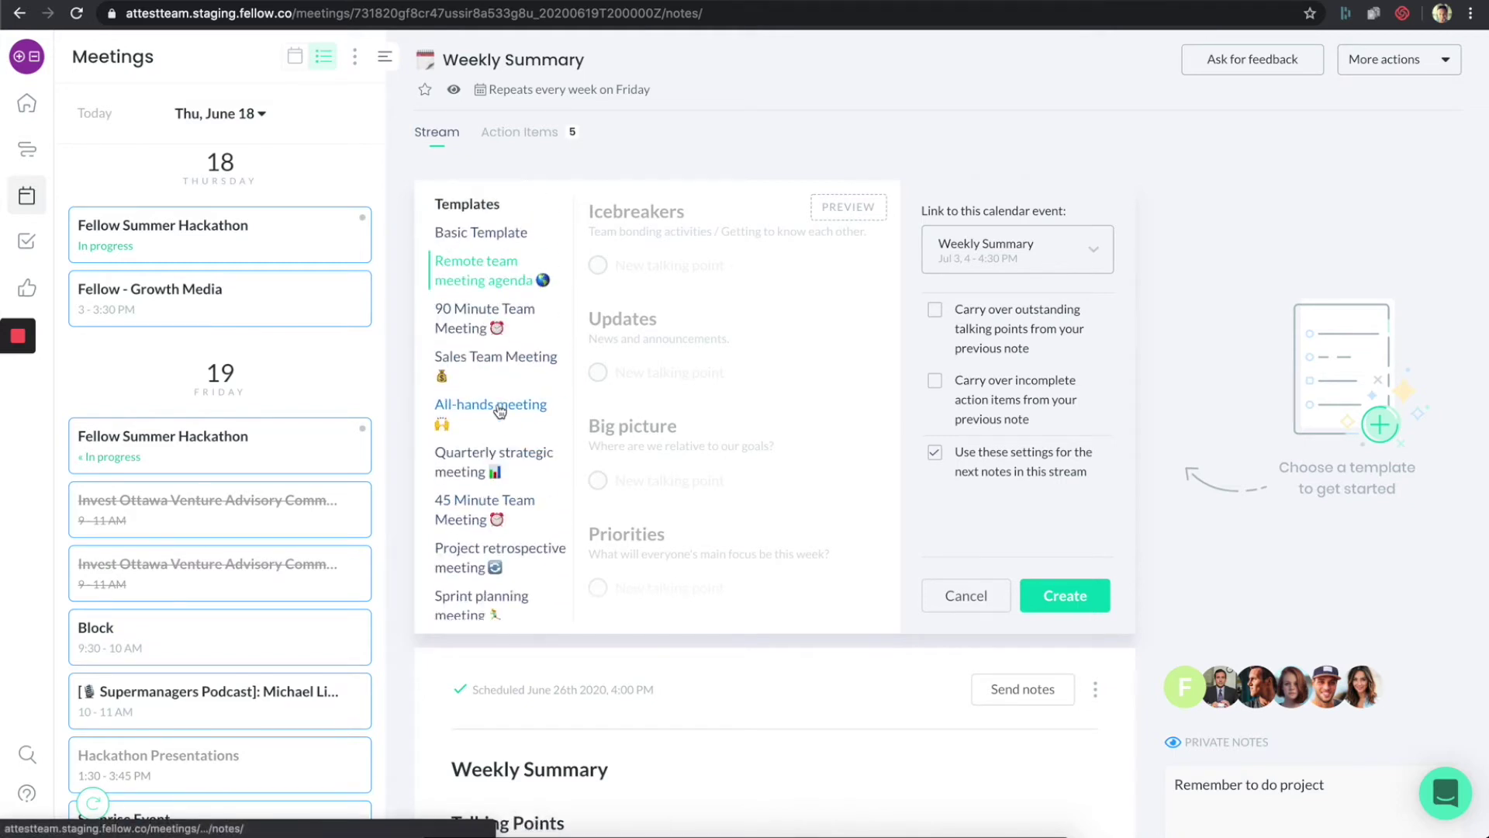
{"action": "left_click", "coordinate": [483, 234]}
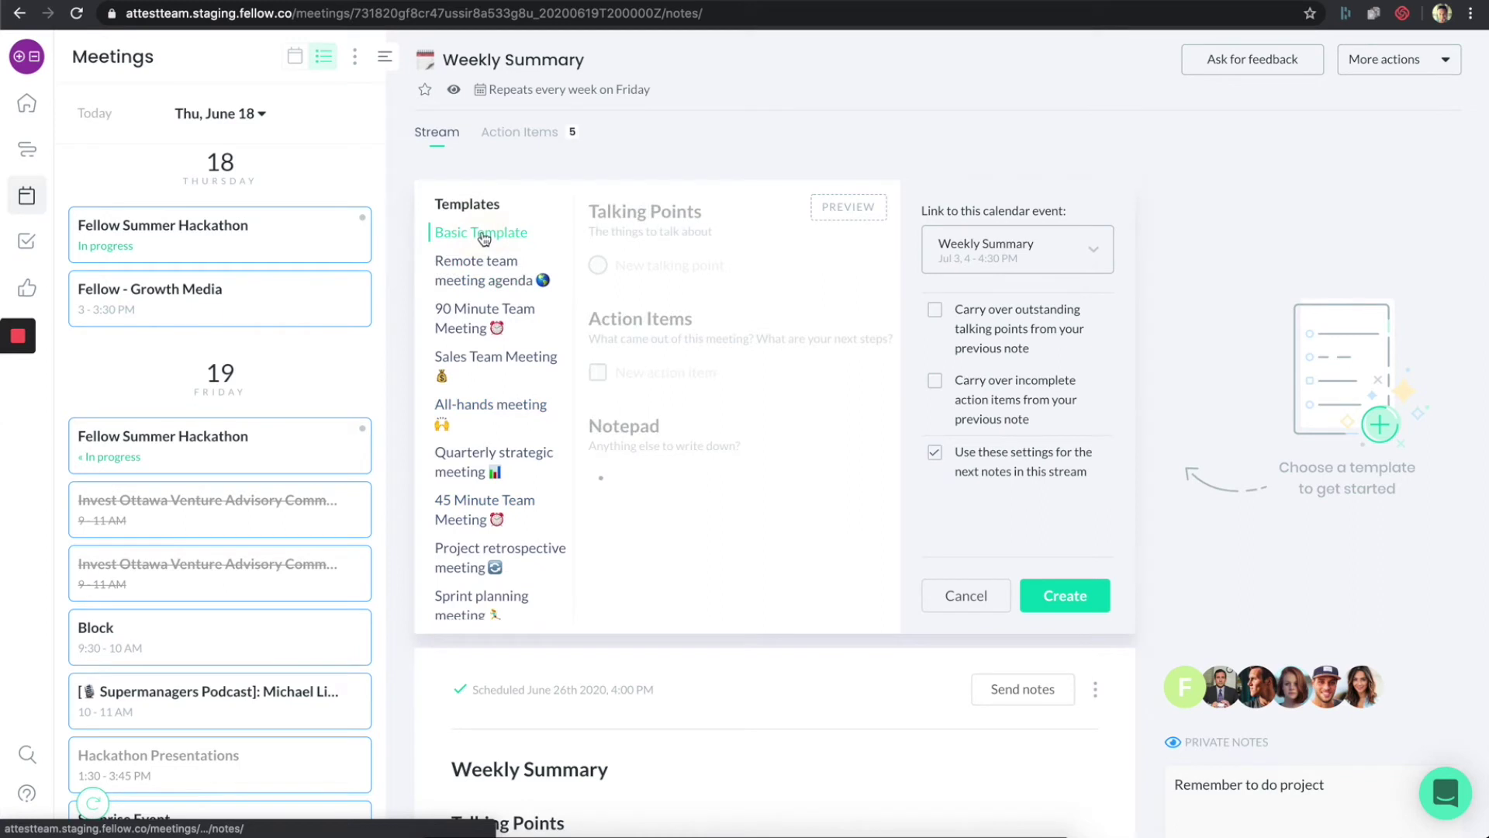
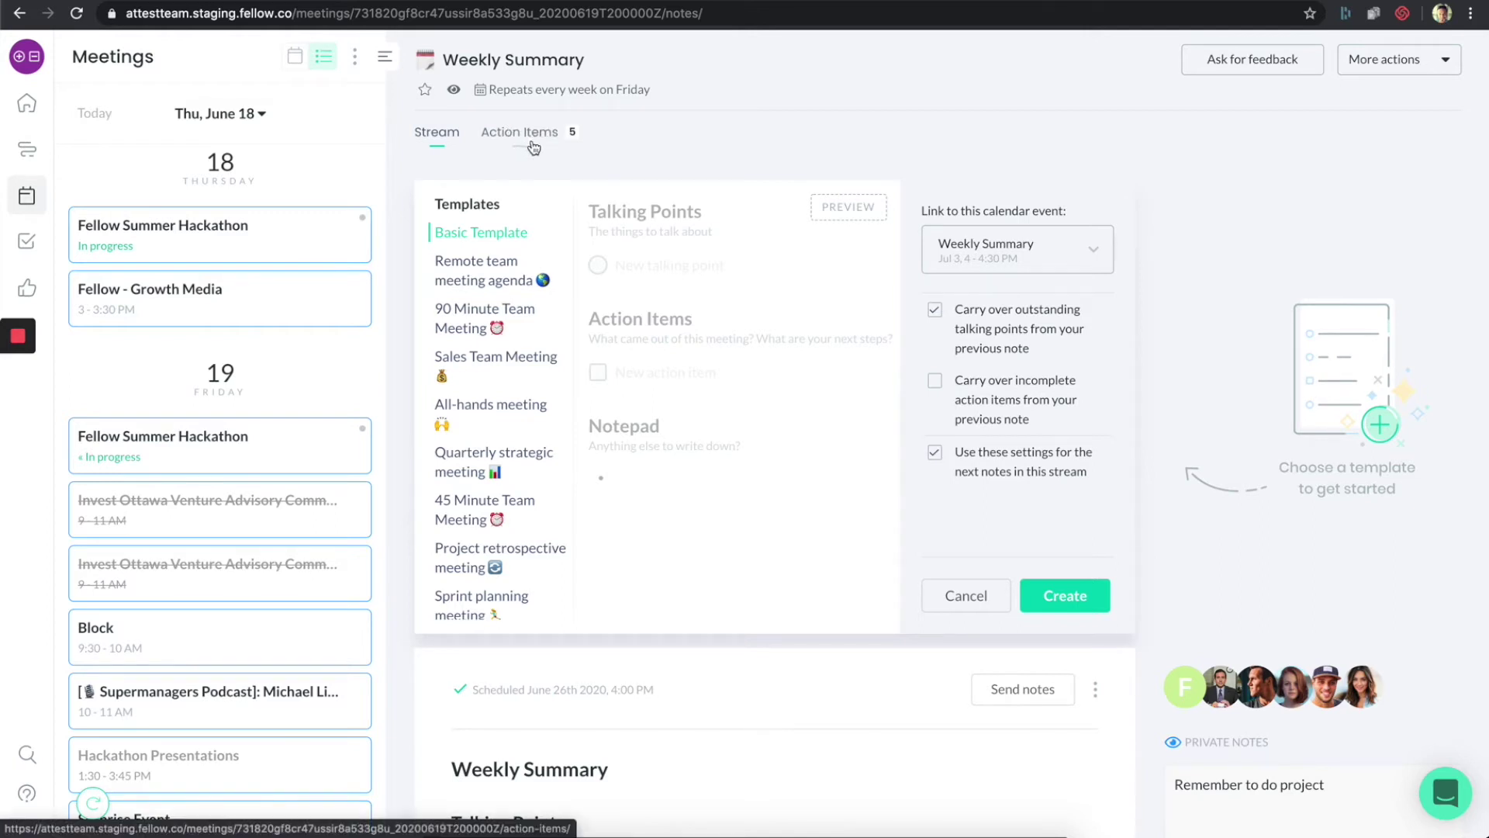
Create the Jul 3 note with outstanding talking points and incomplete action items carried over, and compare it with the June 26th note.
{"action": "left_click", "coordinate": [962, 401]}
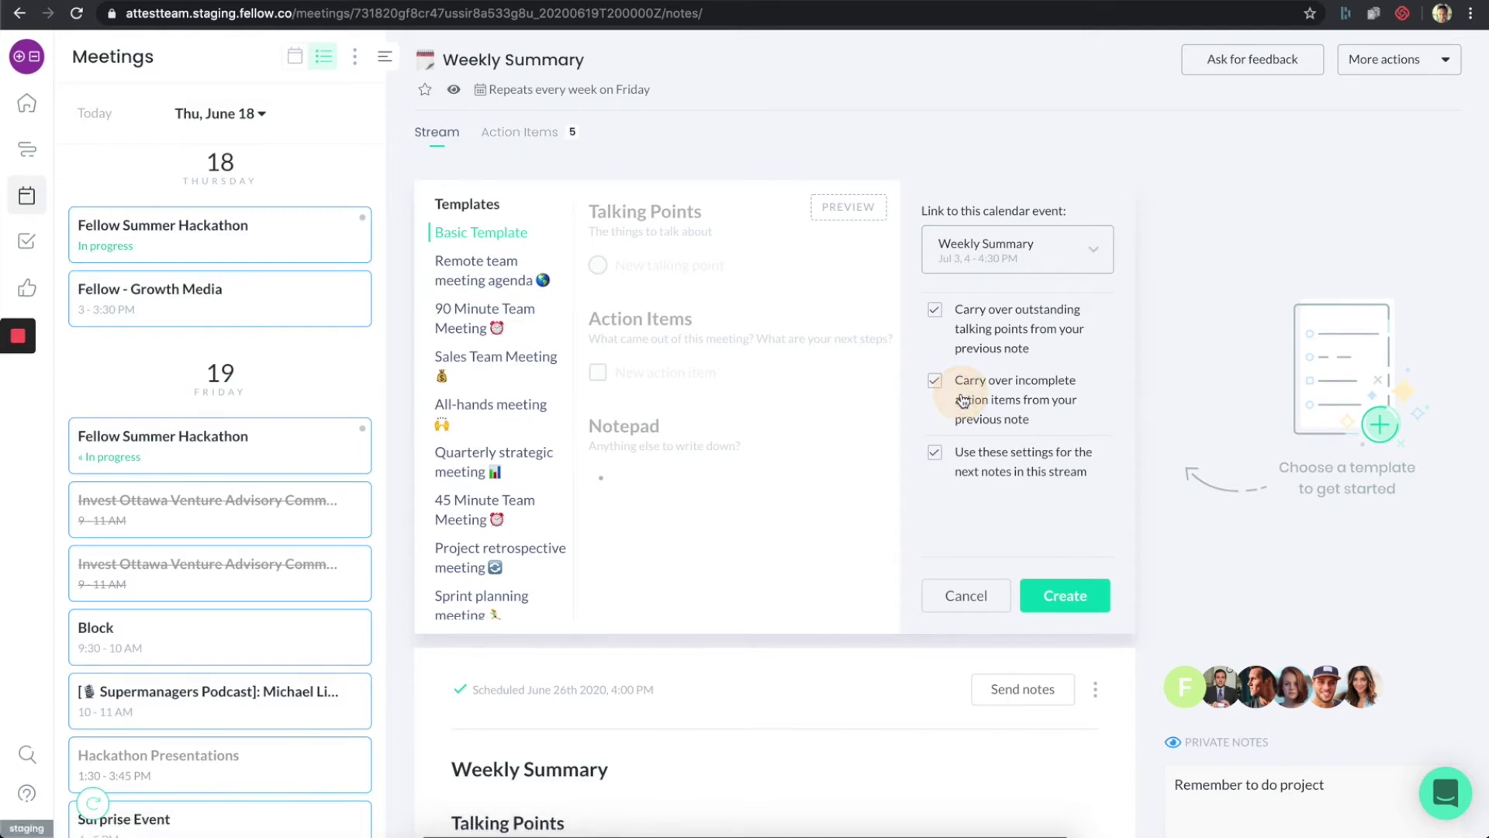
{"action": "left_click", "coordinate": [1068, 603]}
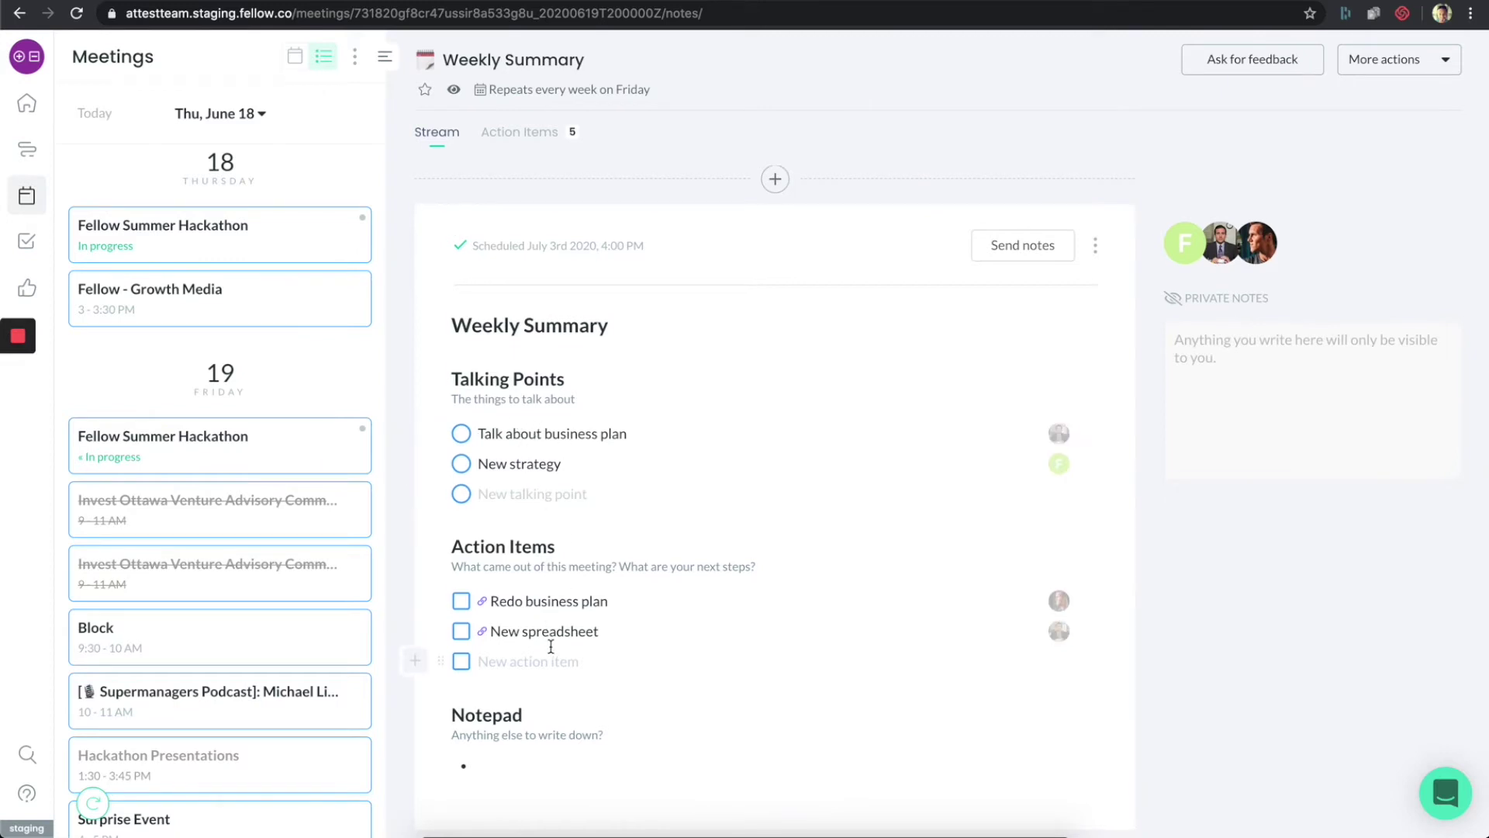
{"action": "scroll", "coordinate": [549, 648], "scroll_direction": "down", "scroll_amount": 5}
{"action": "scroll", "coordinate": [549, 658], "scroll_direction": "down", "scroll_amount": 2}
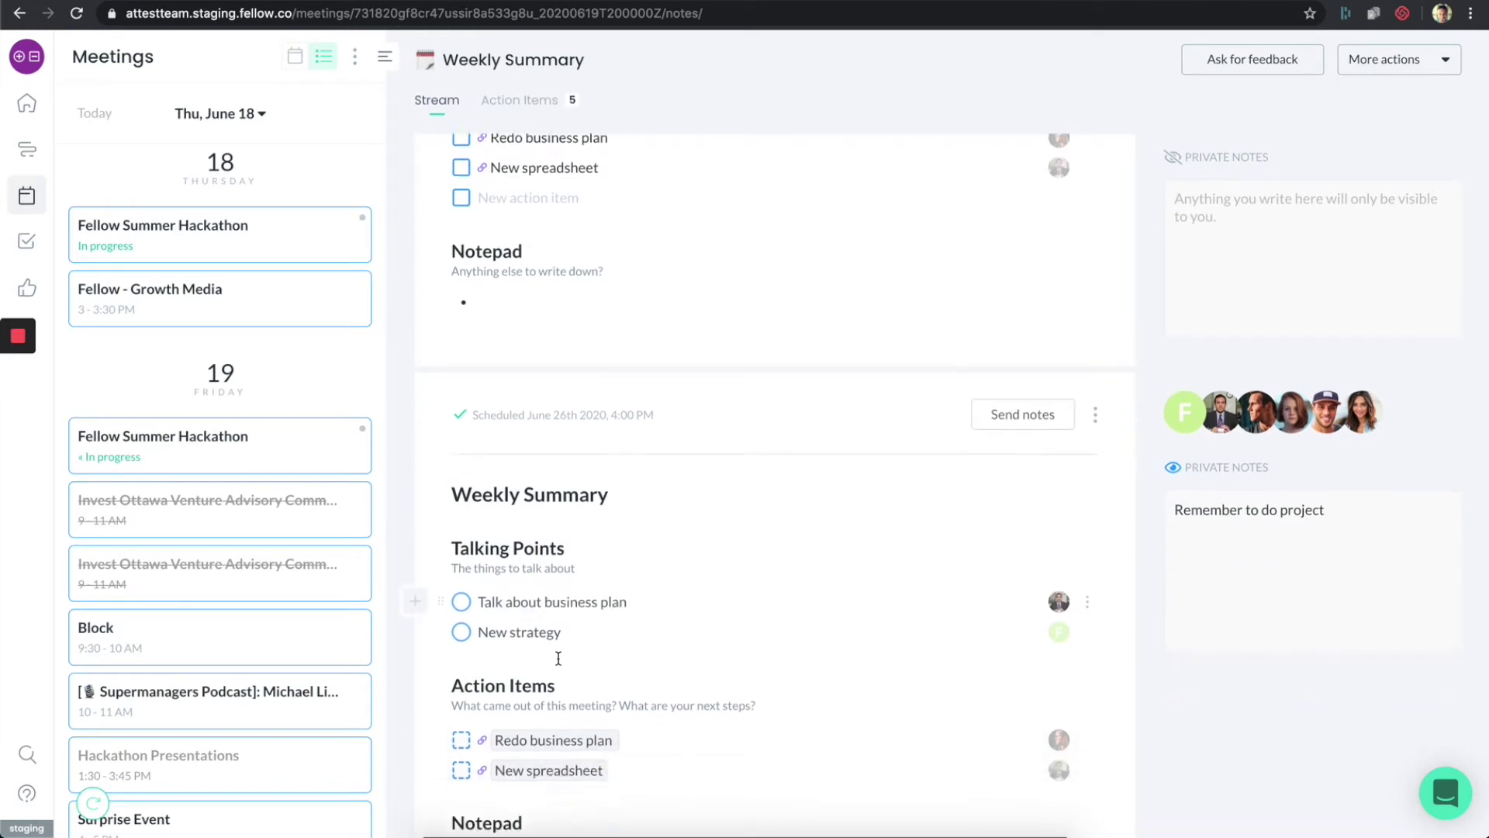
Mark the "New strategy" talking point as done in the July 3rd Weekly Summary note.
{"action": "scroll", "coordinate": [571, 714], "scroll_direction": "up", "scroll_amount": 3}
{"action": "scroll", "coordinate": [571, 714], "scroll_direction": "up", "scroll_amount": 4}
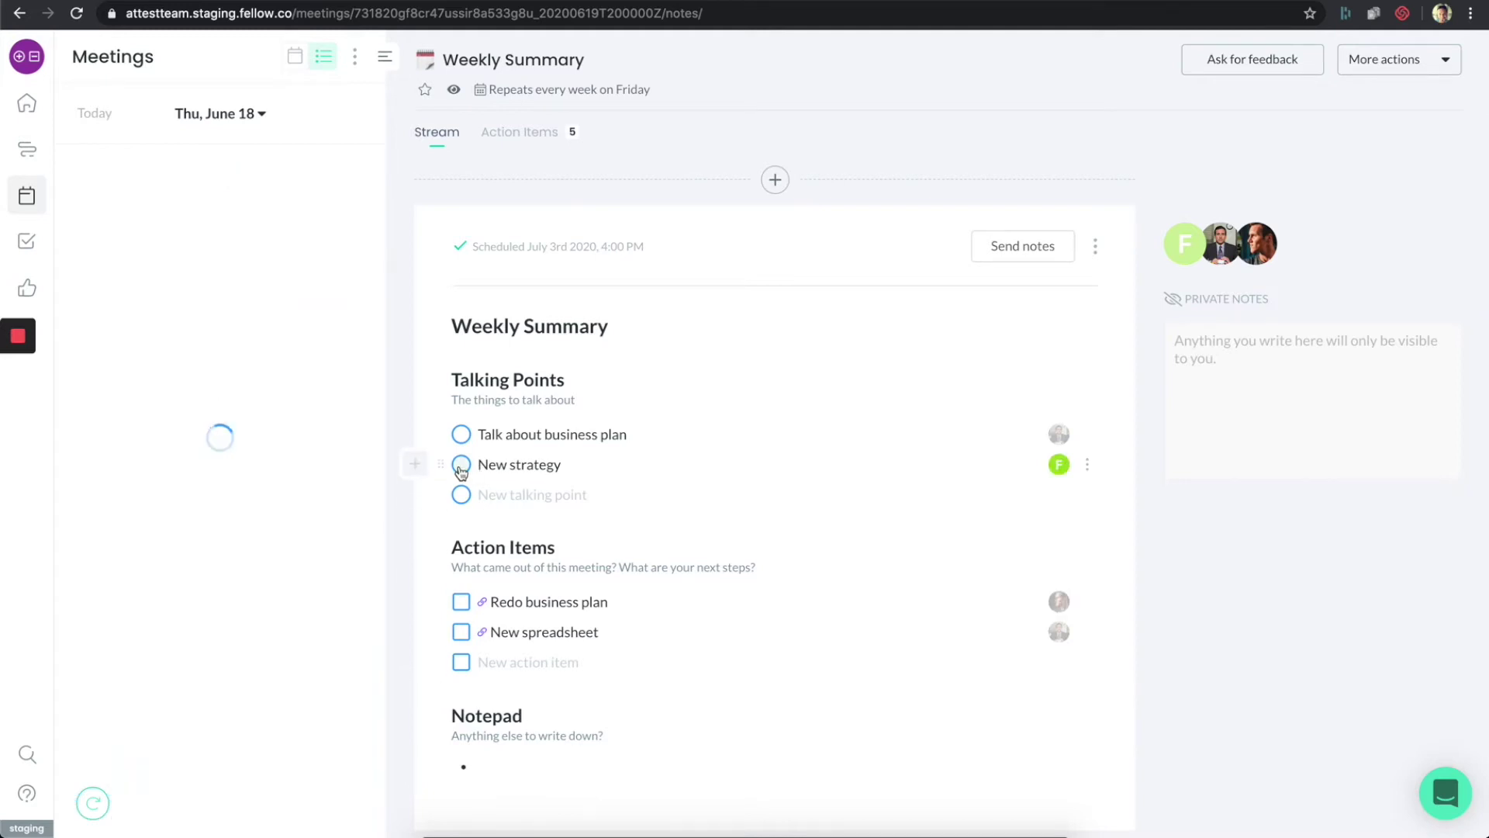
{"action": "left_click", "coordinate": [460, 465]}
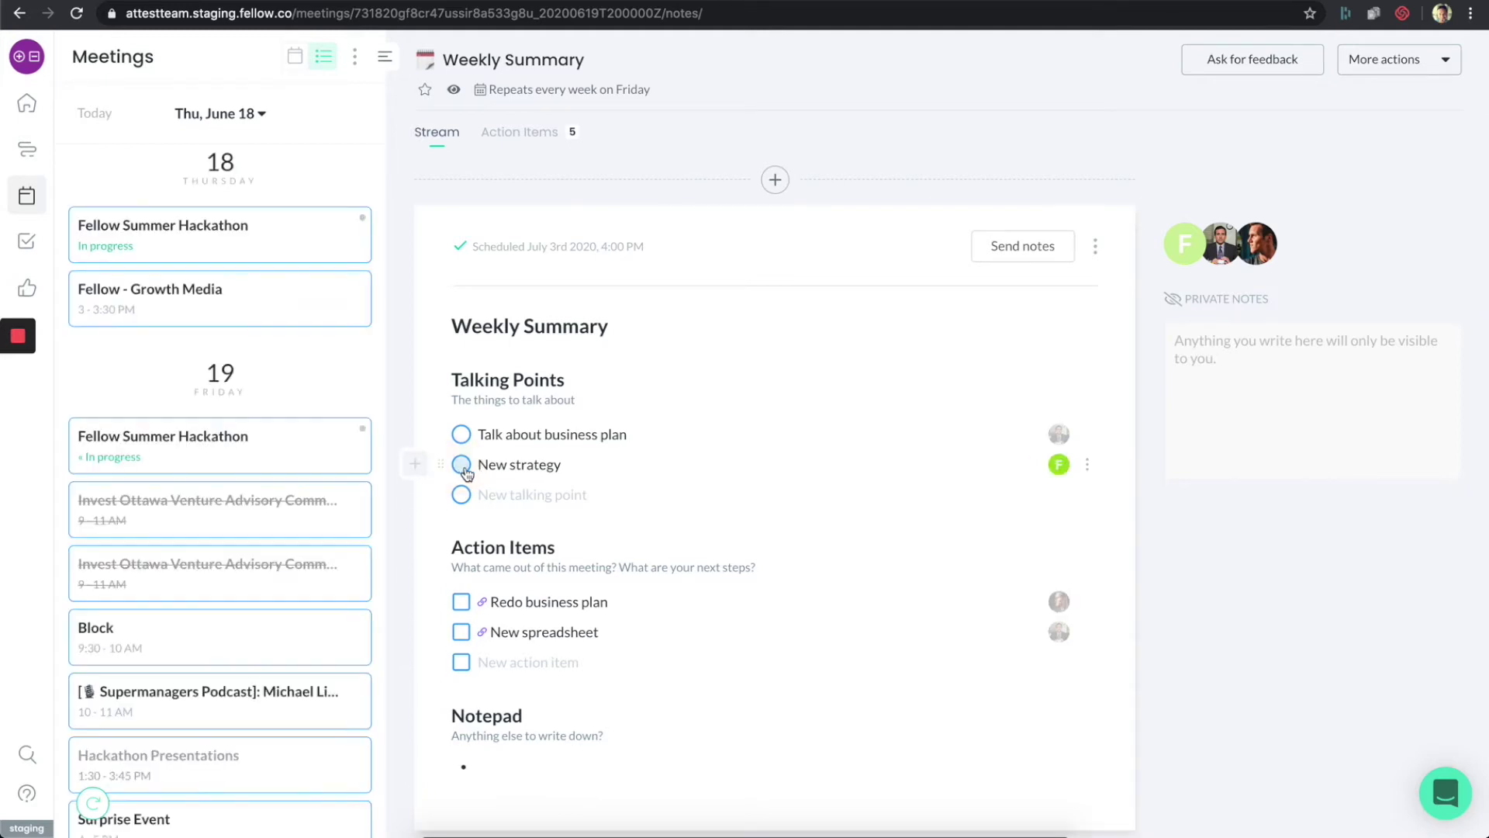
Create the Jul 10 Weekly Summary note from the Basic Template without carrying over incomplete action items, and star the stream.
{"action": "left_click", "coordinate": [776, 181]}
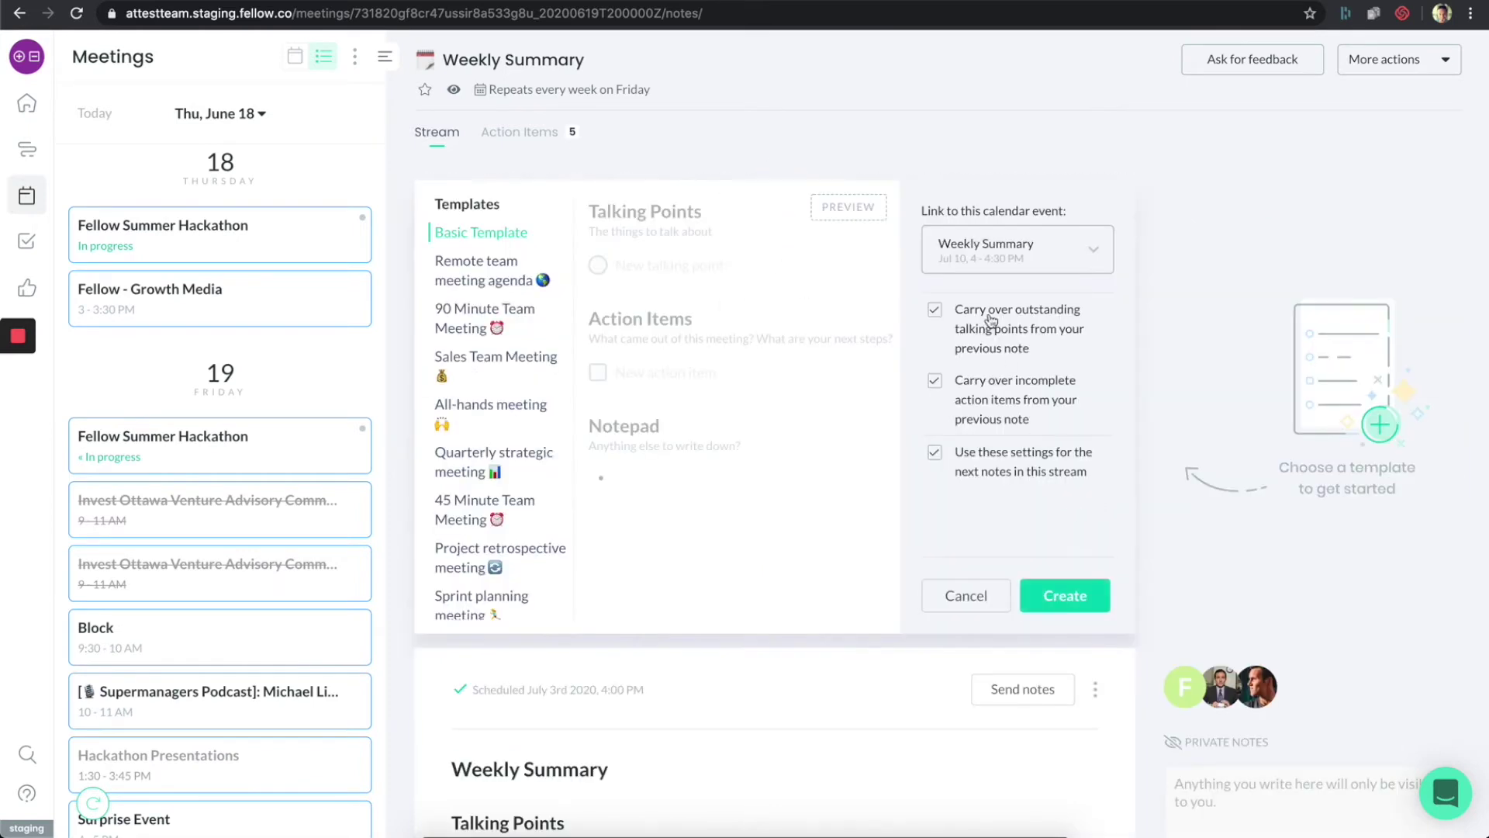
{"action": "left_click", "coordinate": [1005, 402]}
{"action": "left_click", "coordinate": [1060, 606]}
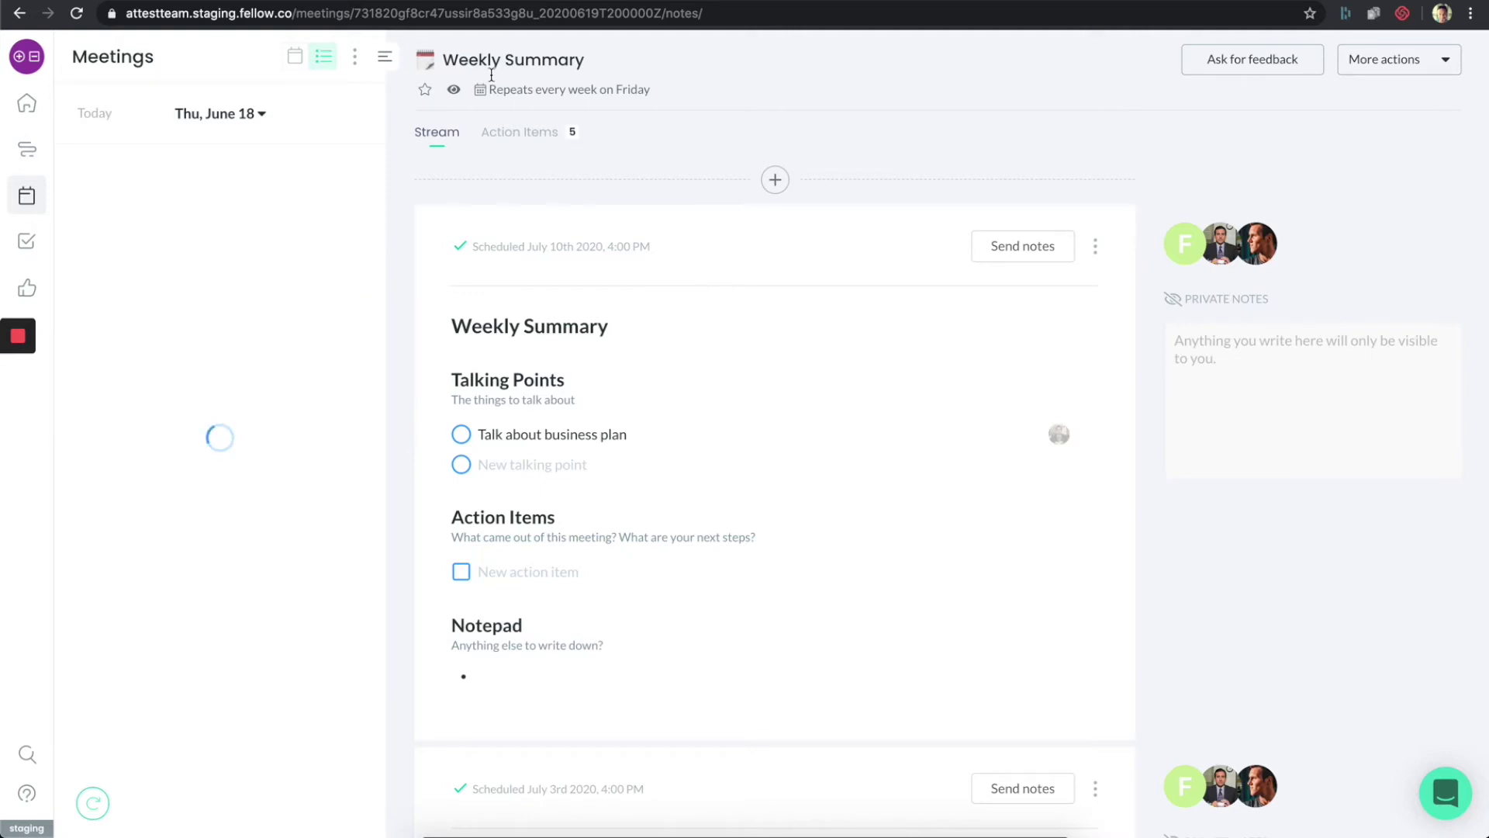
{"action": "left_click", "coordinate": [425, 92]}
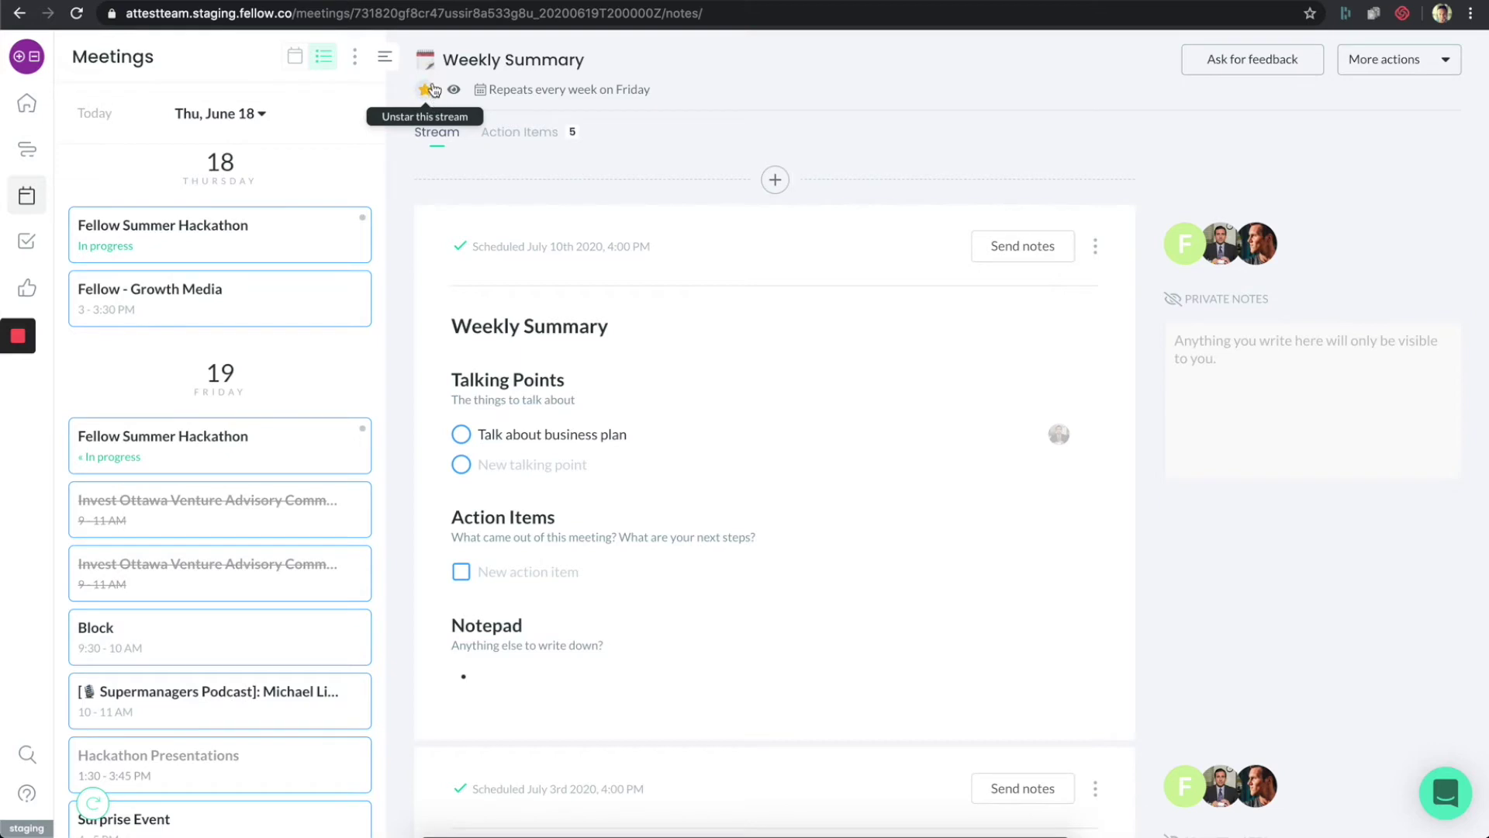
{"action": "left_click", "coordinate": [433, 89]}
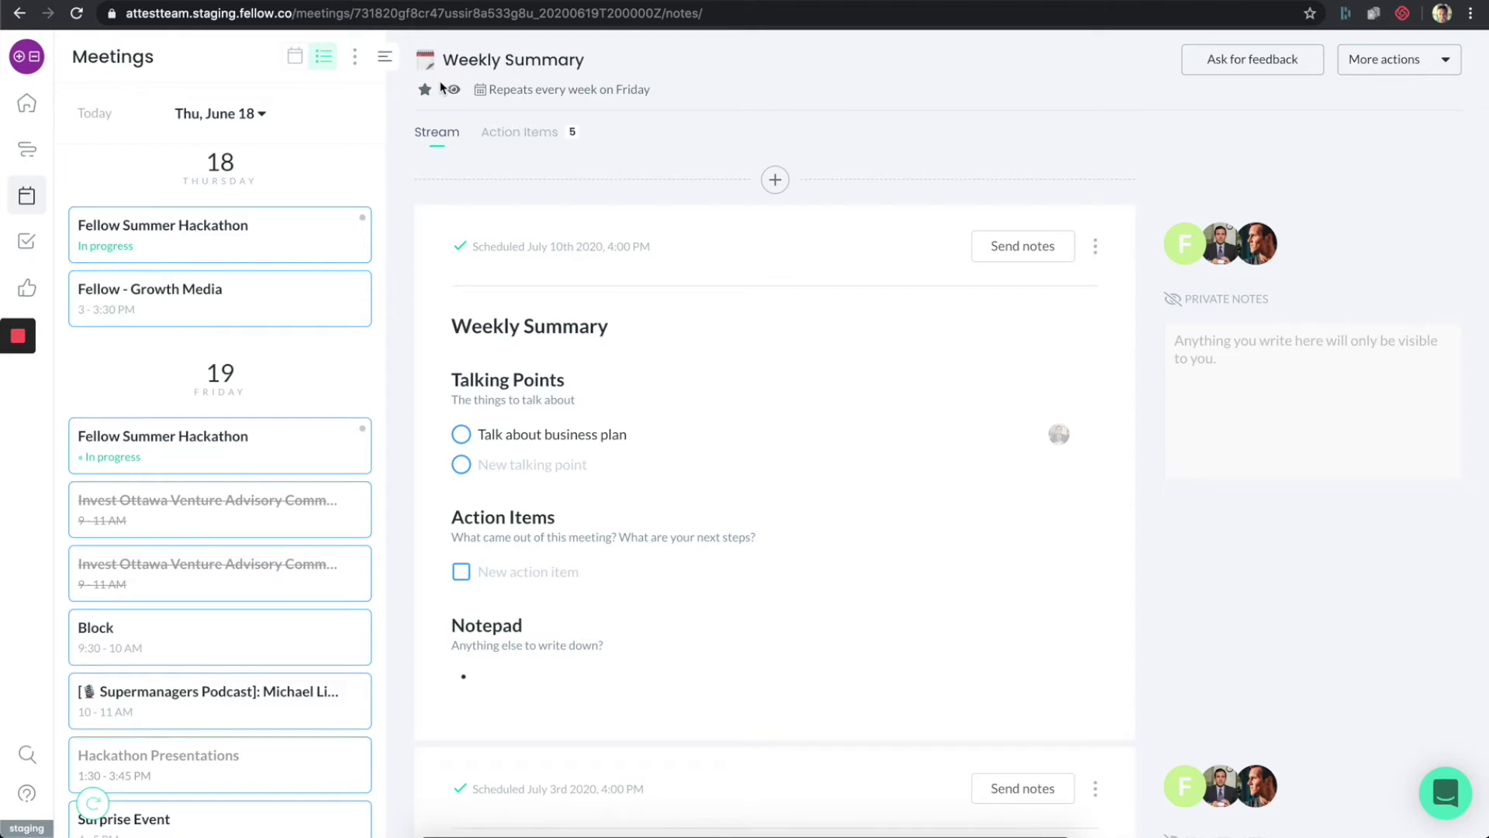
Start a feedback request about Weekly Summary, check its recipients, and enter the subject "rate meeting from 1-5".
{"action": "left_click", "coordinate": [1234, 66]}
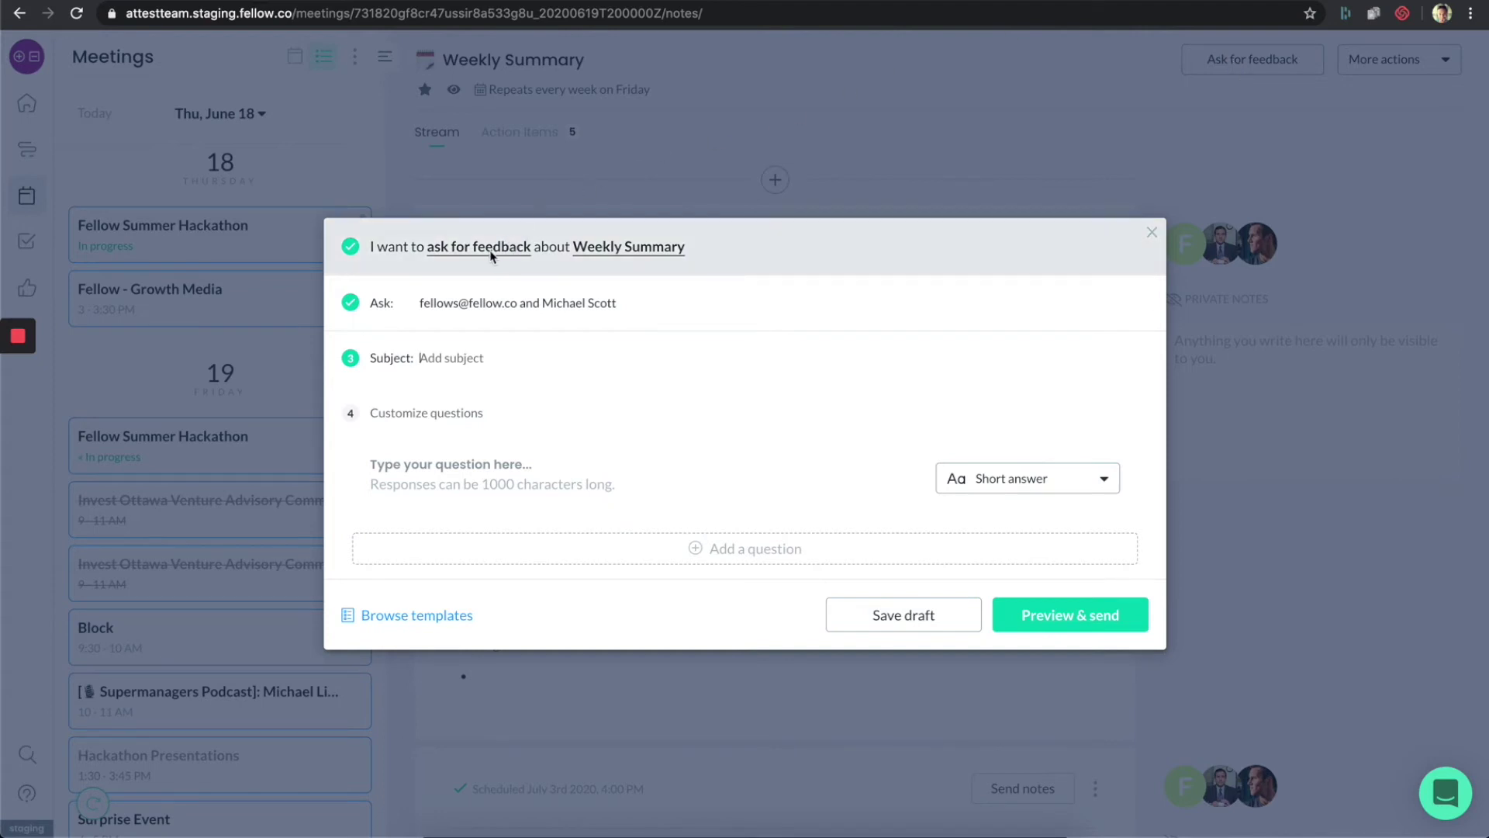
{"action": "left_click", "coordinate": [656, 319]}
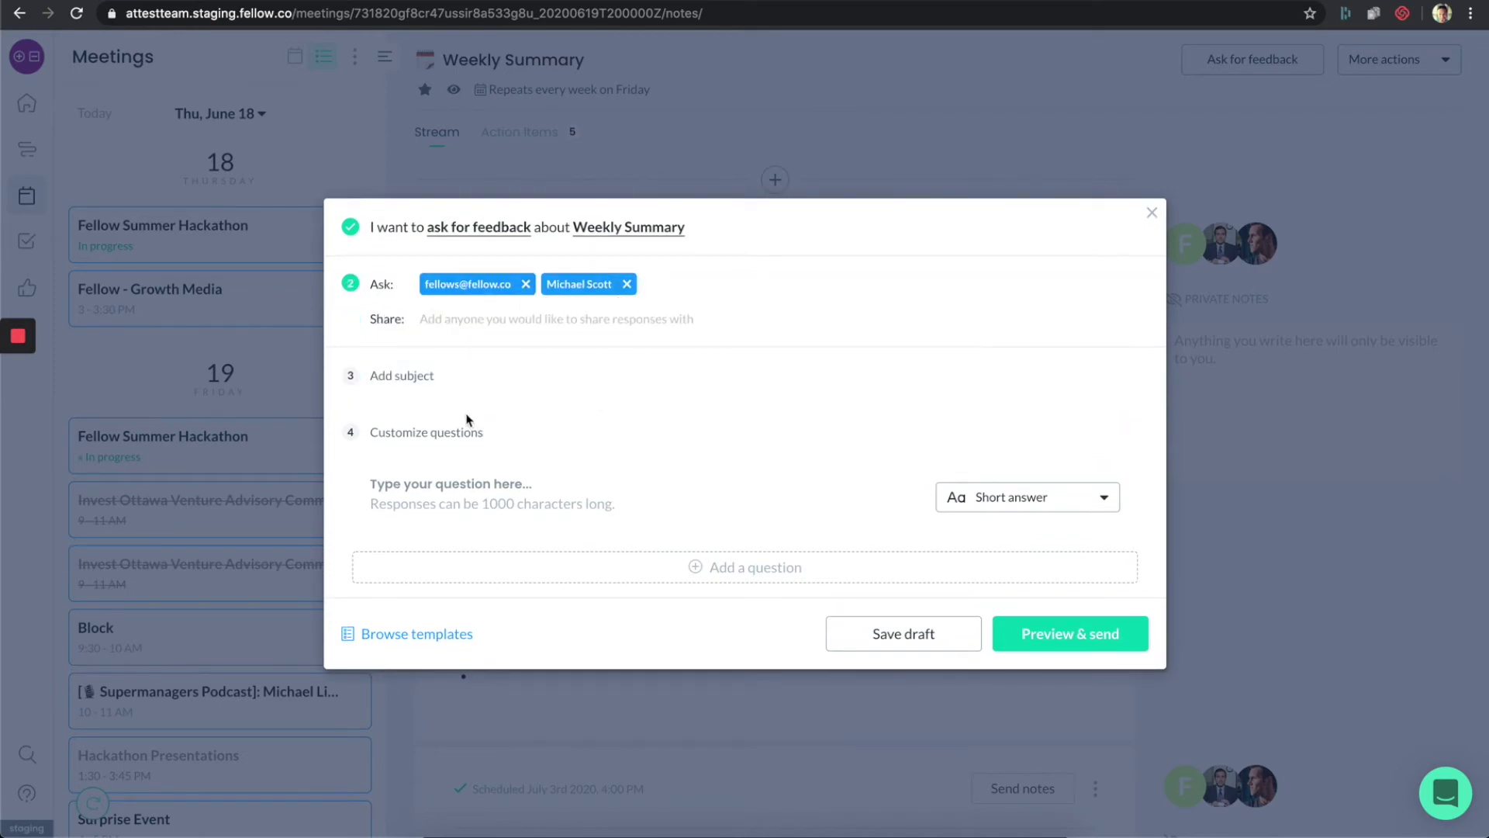
{"action": "left_click", "coordinate": [490, 380]}
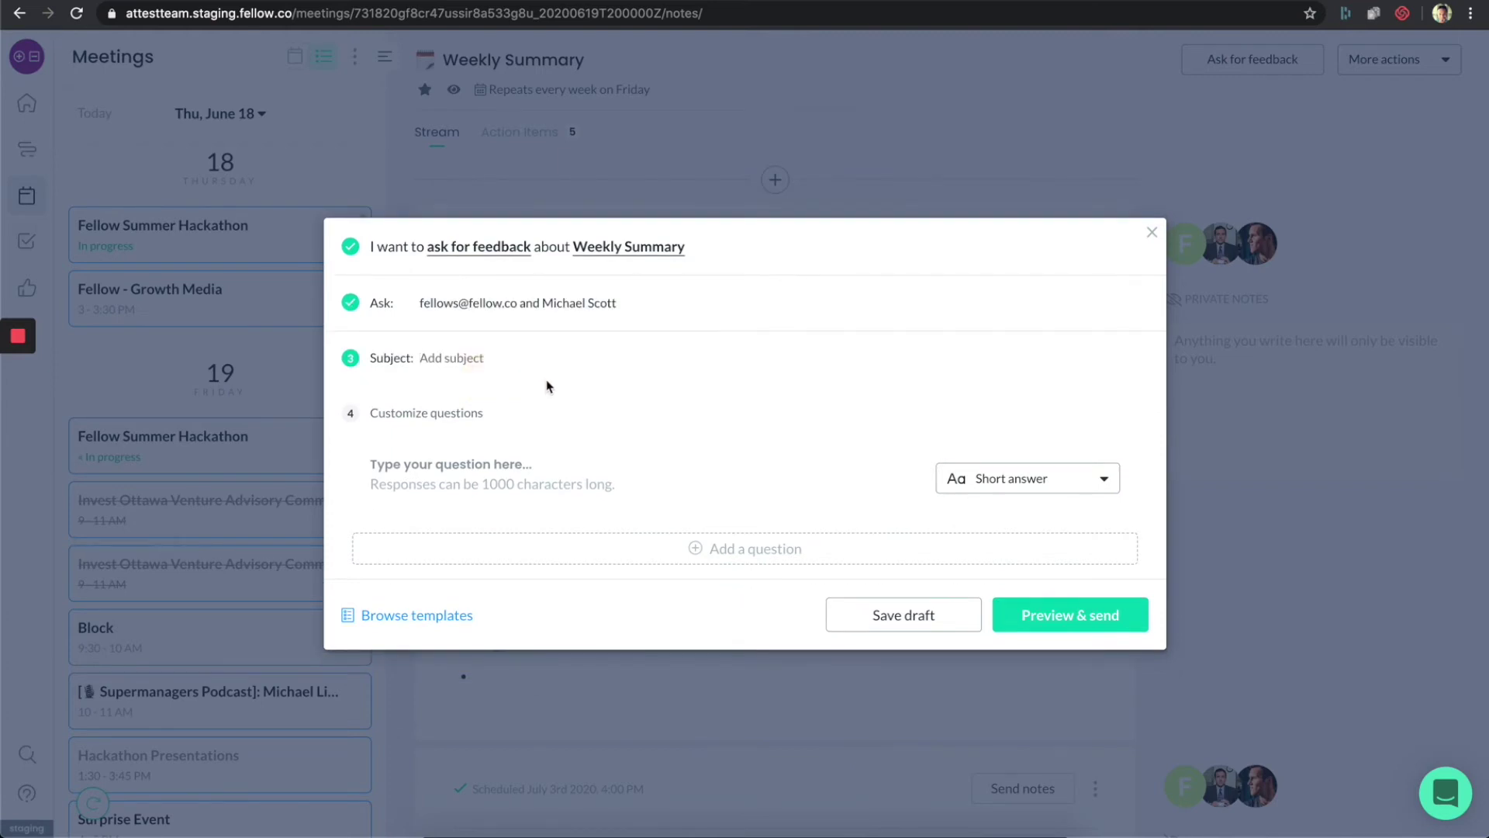
{"action": "type", "text": "rate meeting from 1-5"}
Set the feedback question to a star rating and word it "1-5".
{"action": "left_click", "coordinate": [964, 486]}
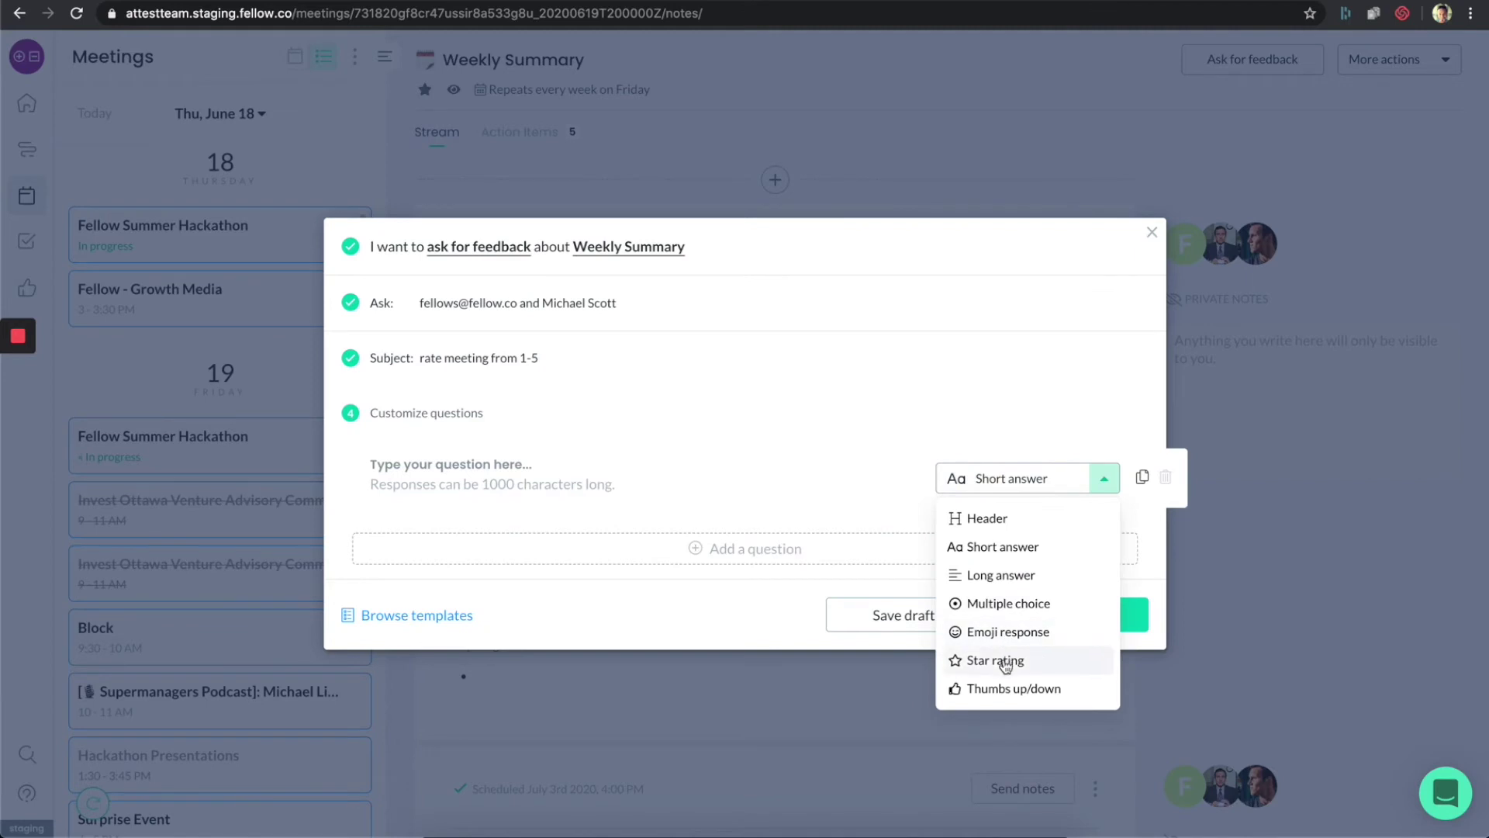
{"action": "left_click", "coordinate": [999, 660]}
{"action": "left_click", "coordinate": [498, 458]}
{"action": "type", "text": "1-5"}
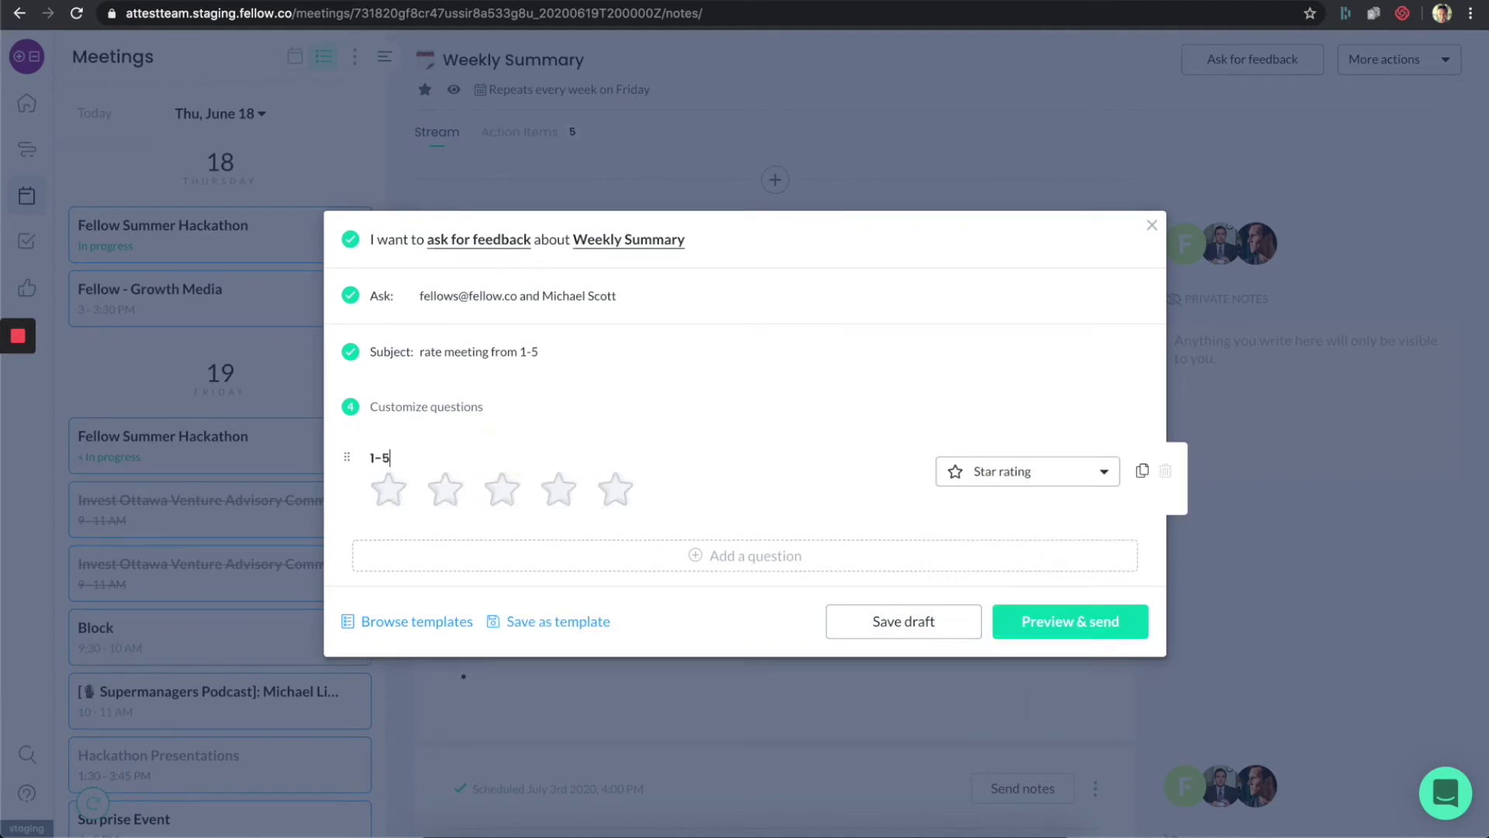
Preview and send the Weekly Summary feedback request without starting another one.
{"action": "left_click", "coordinate": [1070, 629]}
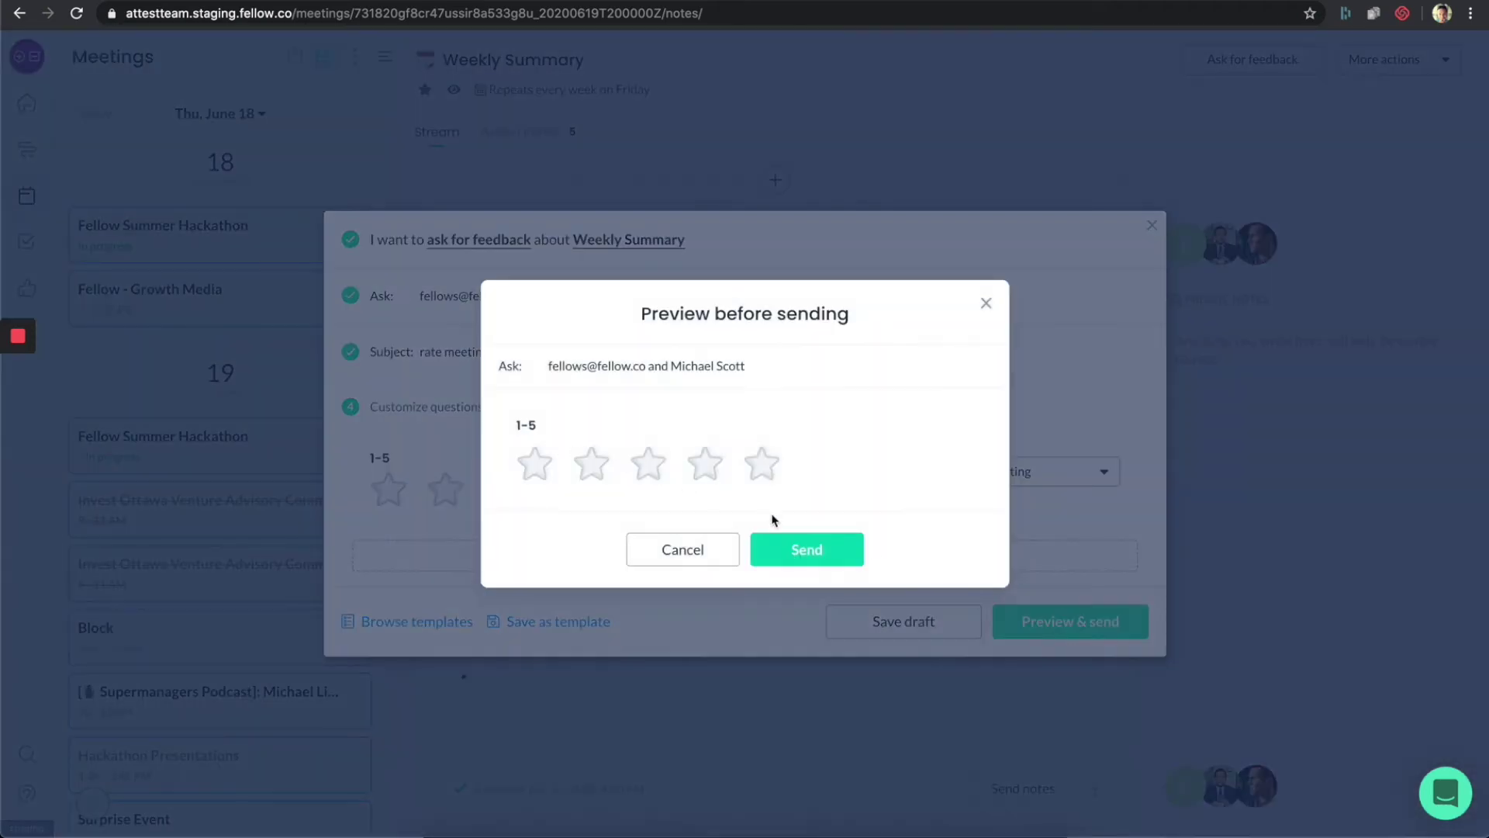
{"action": "left_click", "coordinate": [799, 563]}
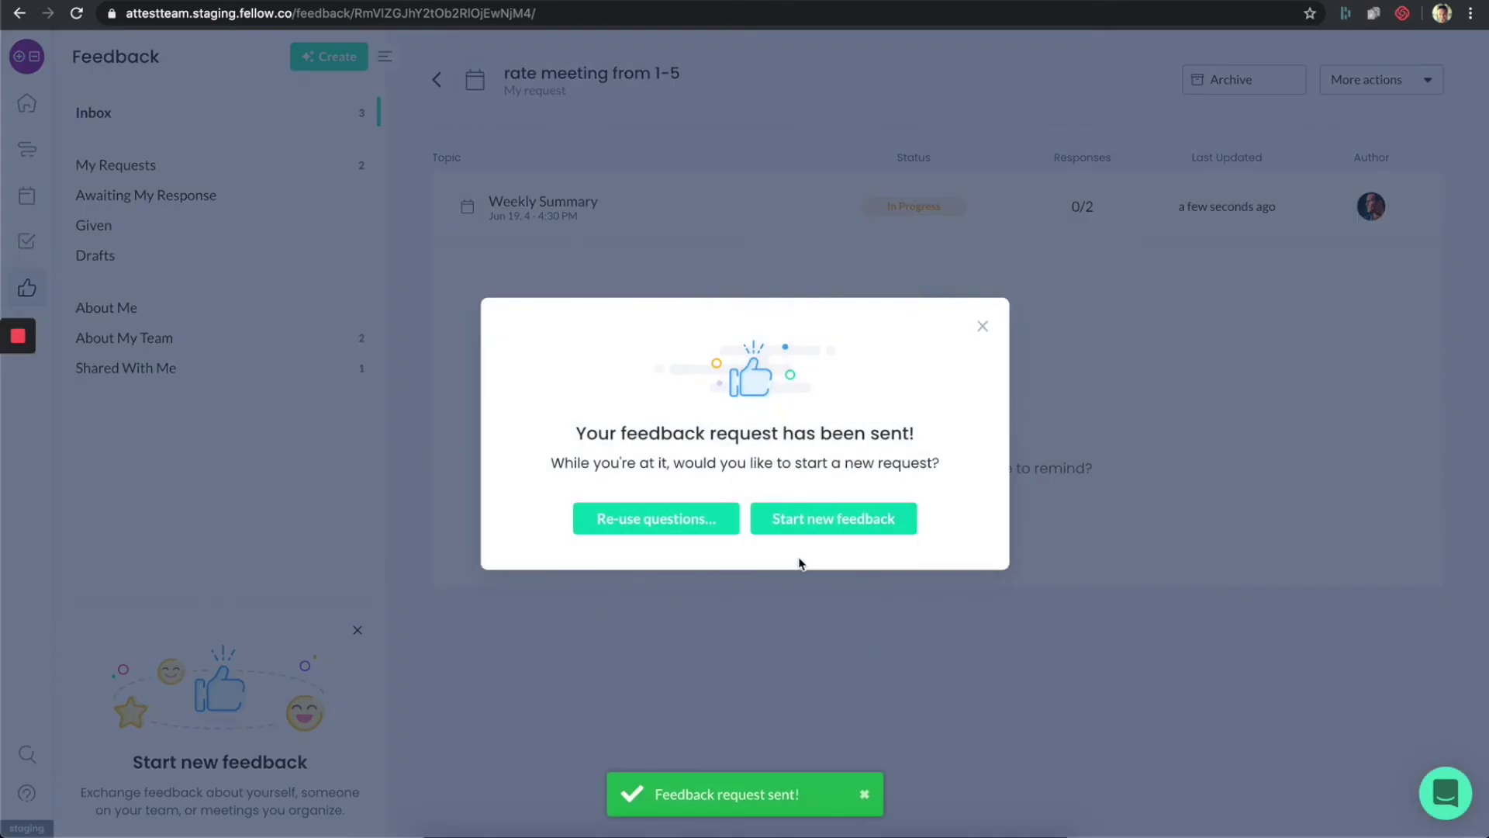
{"action": "left_click", "coordinate": [982, 325]}
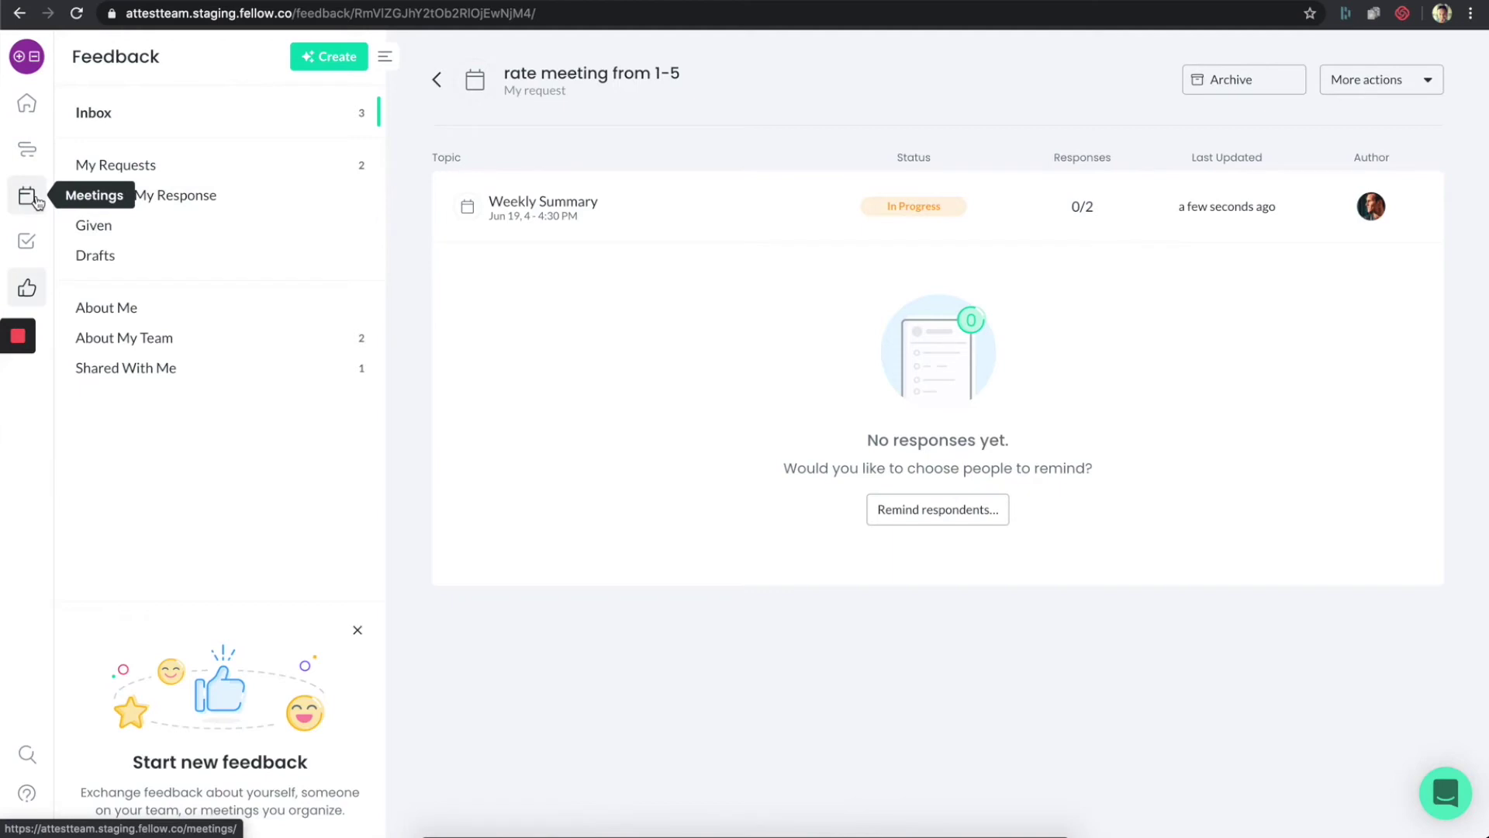
Return to the Weekly Summary stream in Meetings and load the newer notes up to July 10th.
{"action": "left_click", "coordinate": [37, 200]}
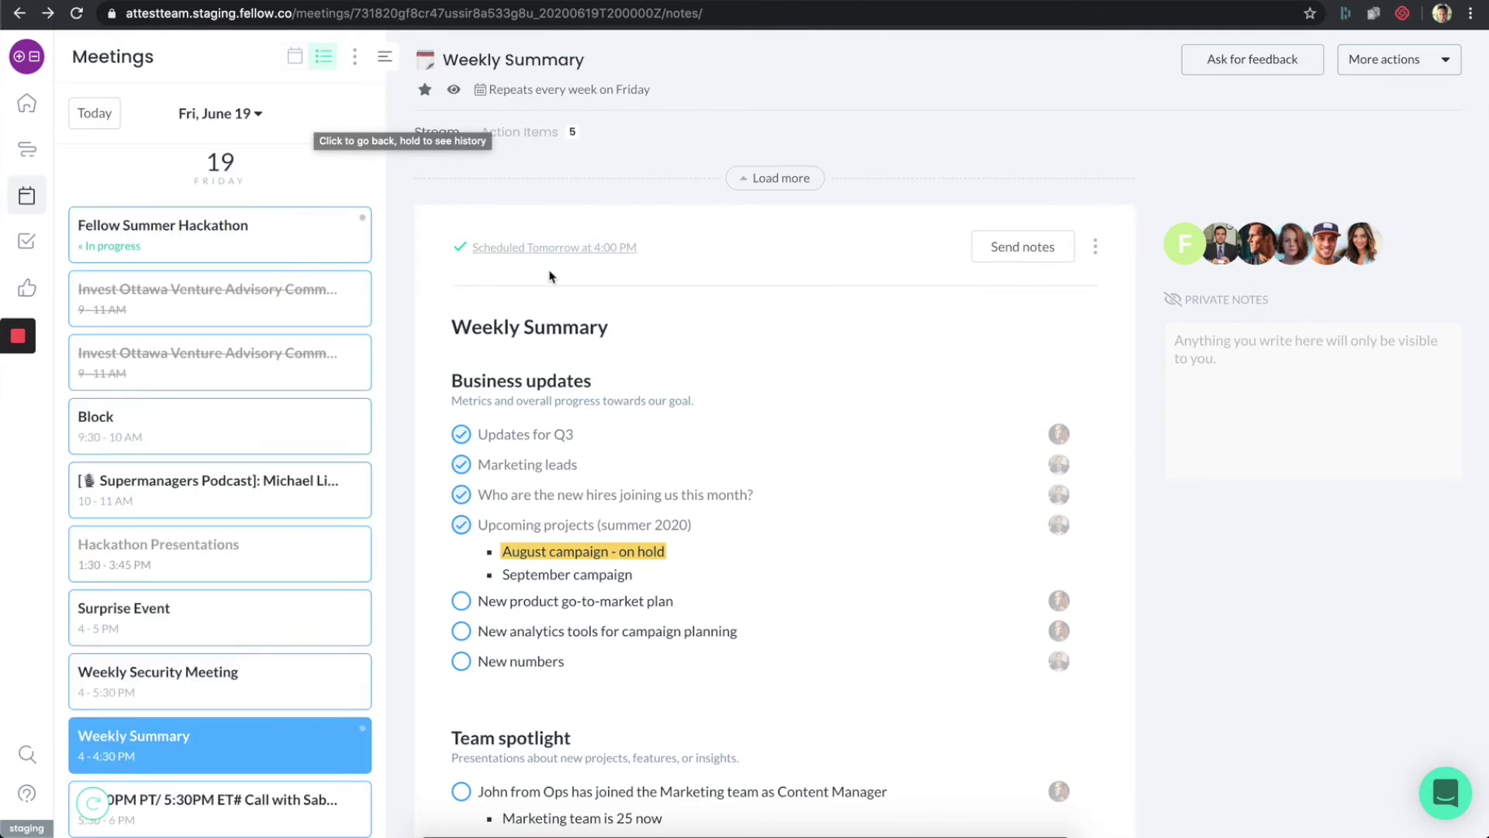
{"action": "left_click", "coordinate": [761, 179]}
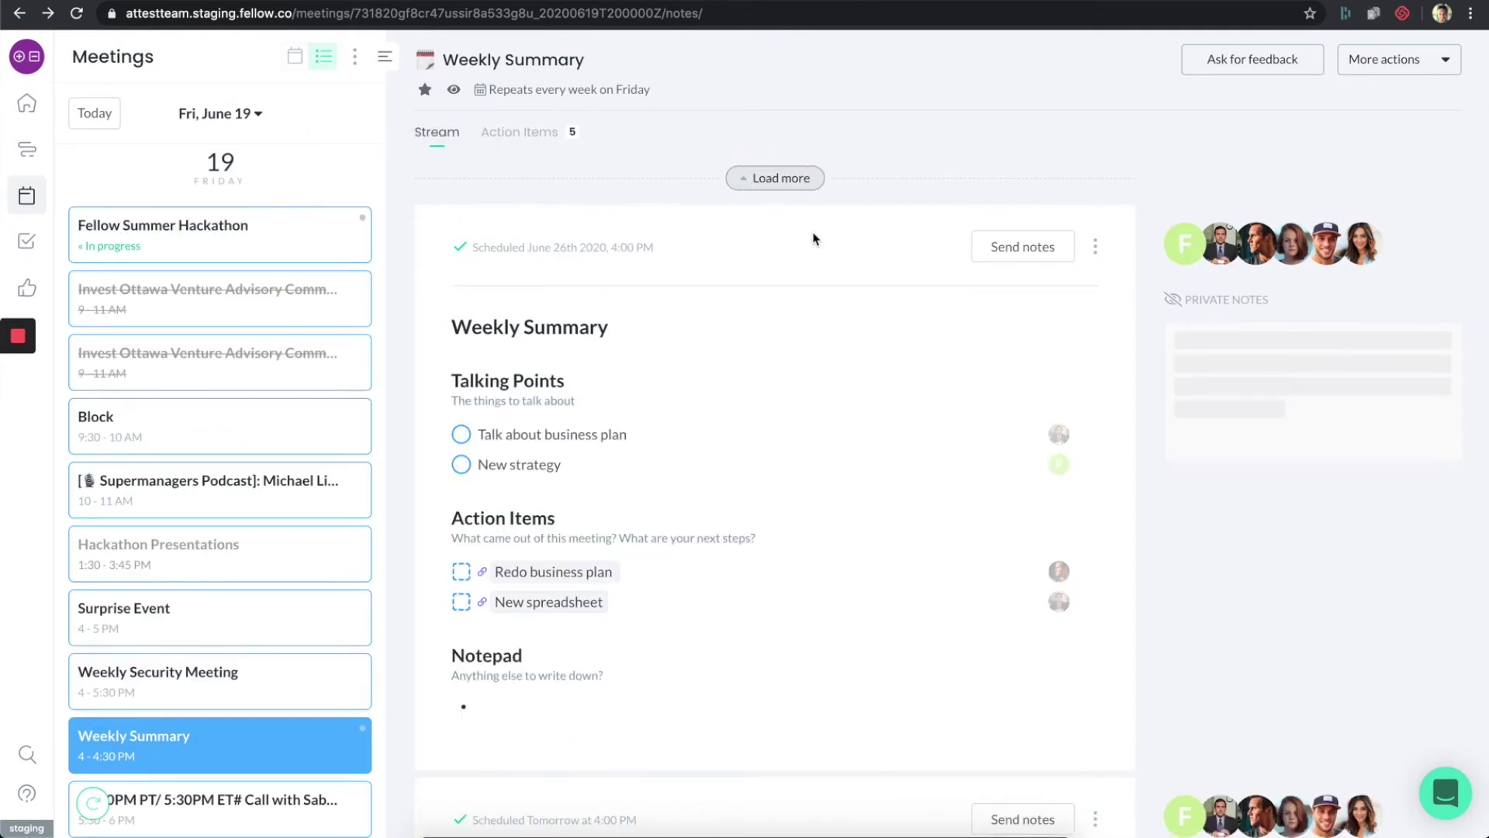
{"action": "left_click", "coordinate": [771, 183]}
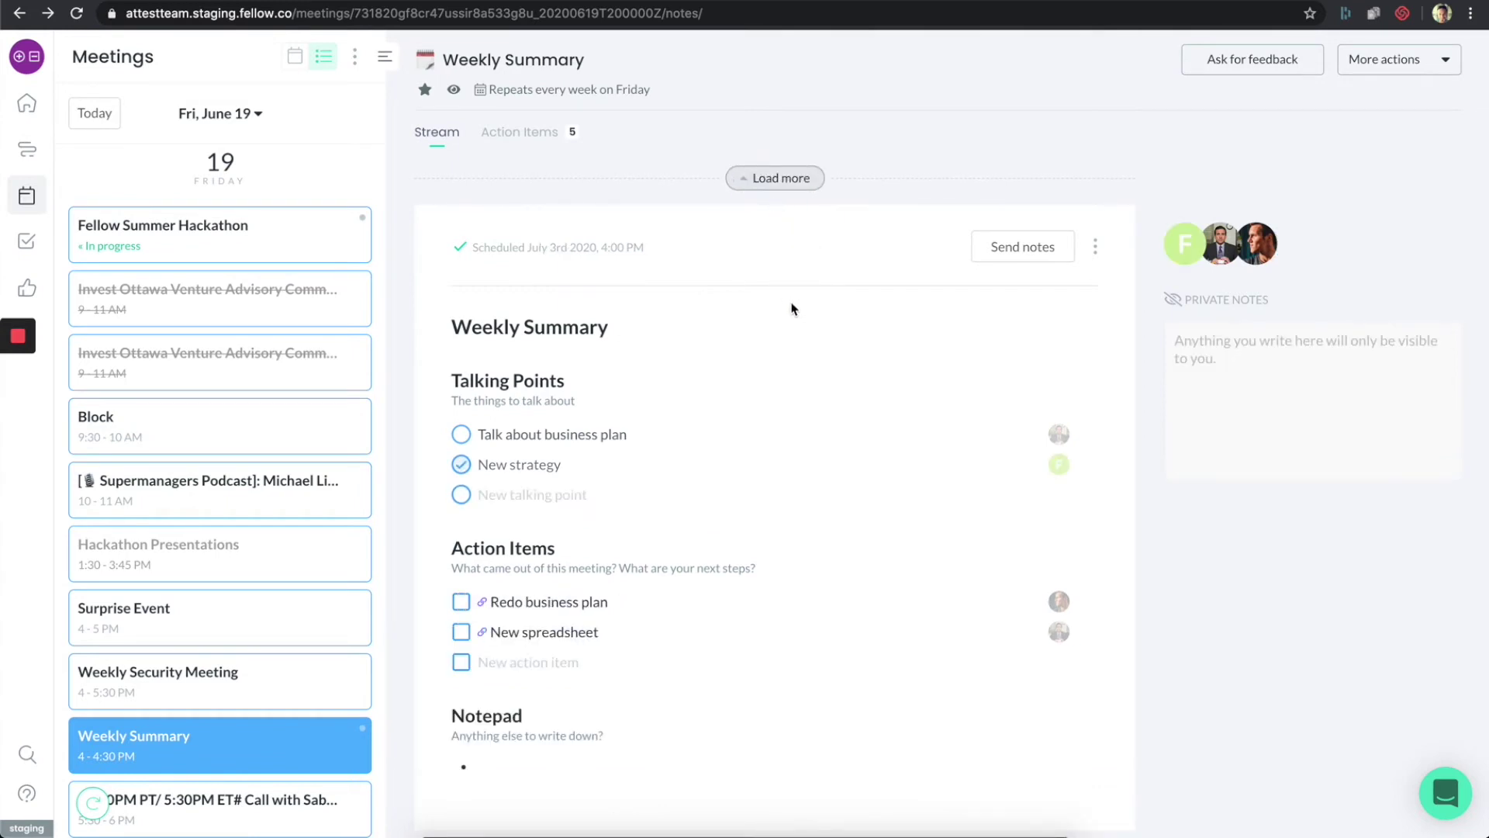
{"action": "left_click", "coordinate": [778, 183]}
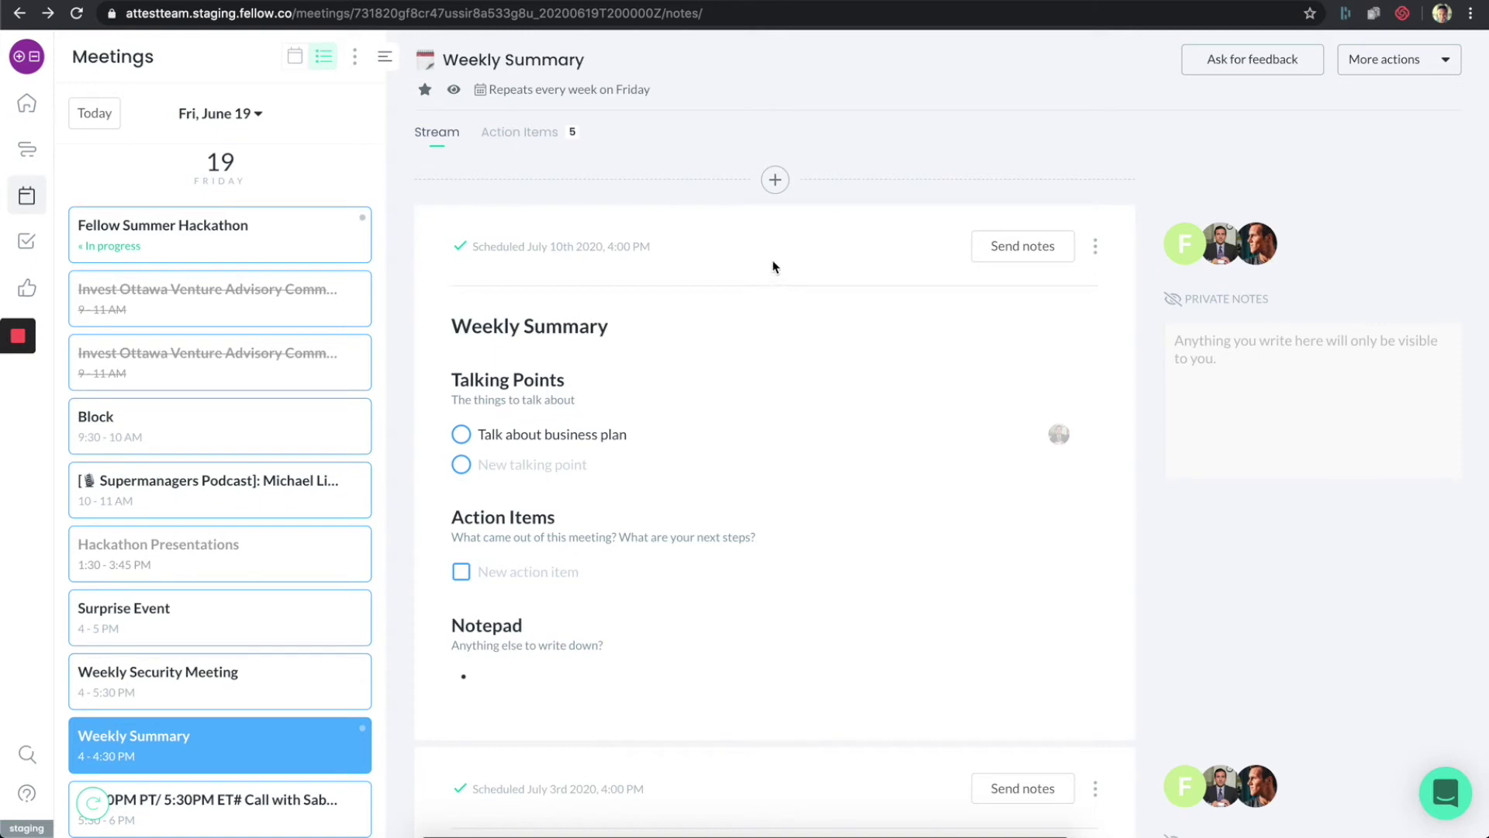
Preview merging the Fellow Summer Hackathon note stream into Weekly Summary, and leave without merging.
{"action": "left_click", "coordinate": [1433, 67]}
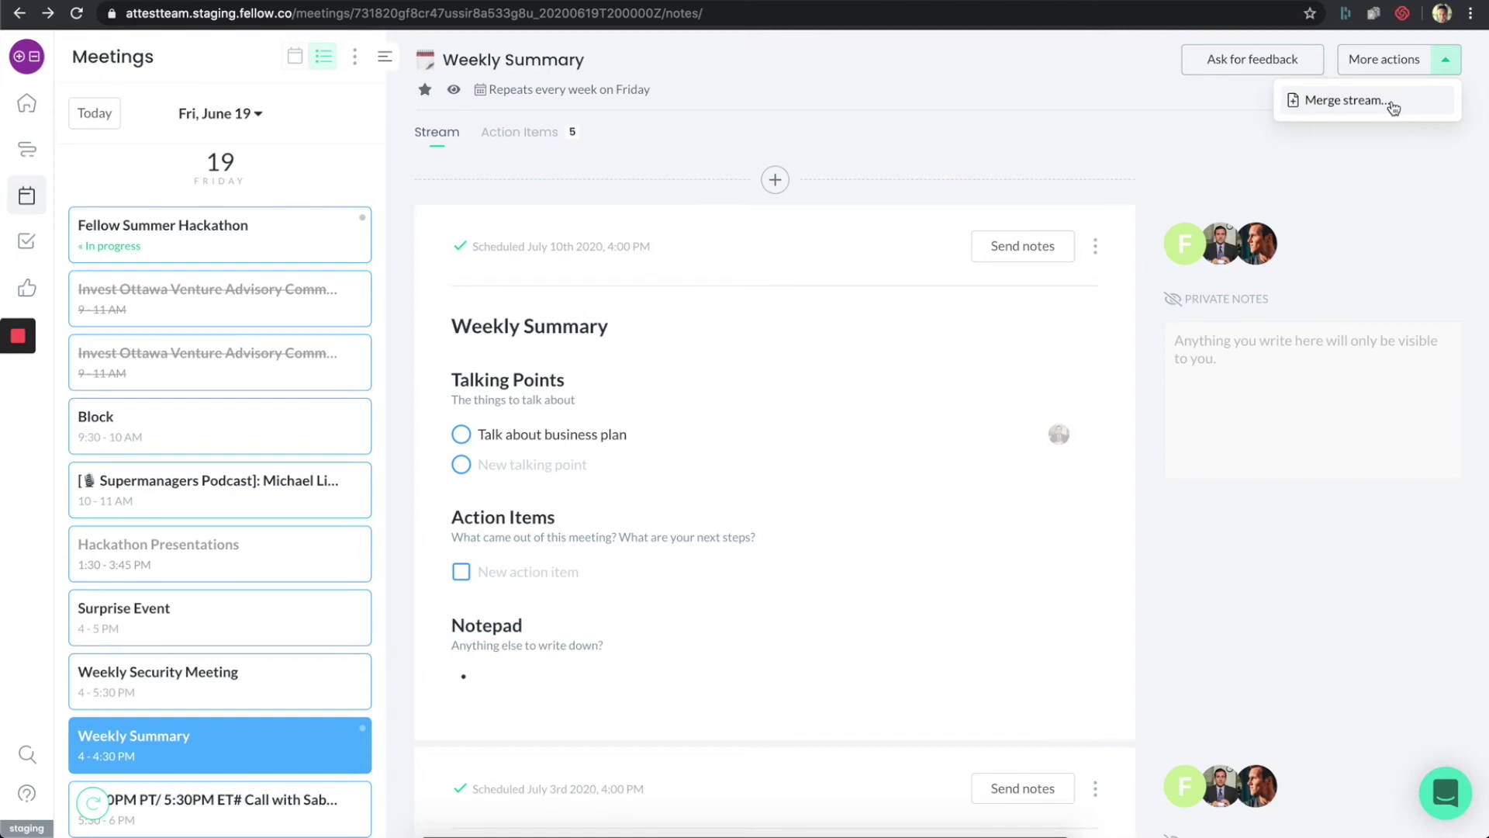
{"action": "left_click", "coordinate": [887, 319]}
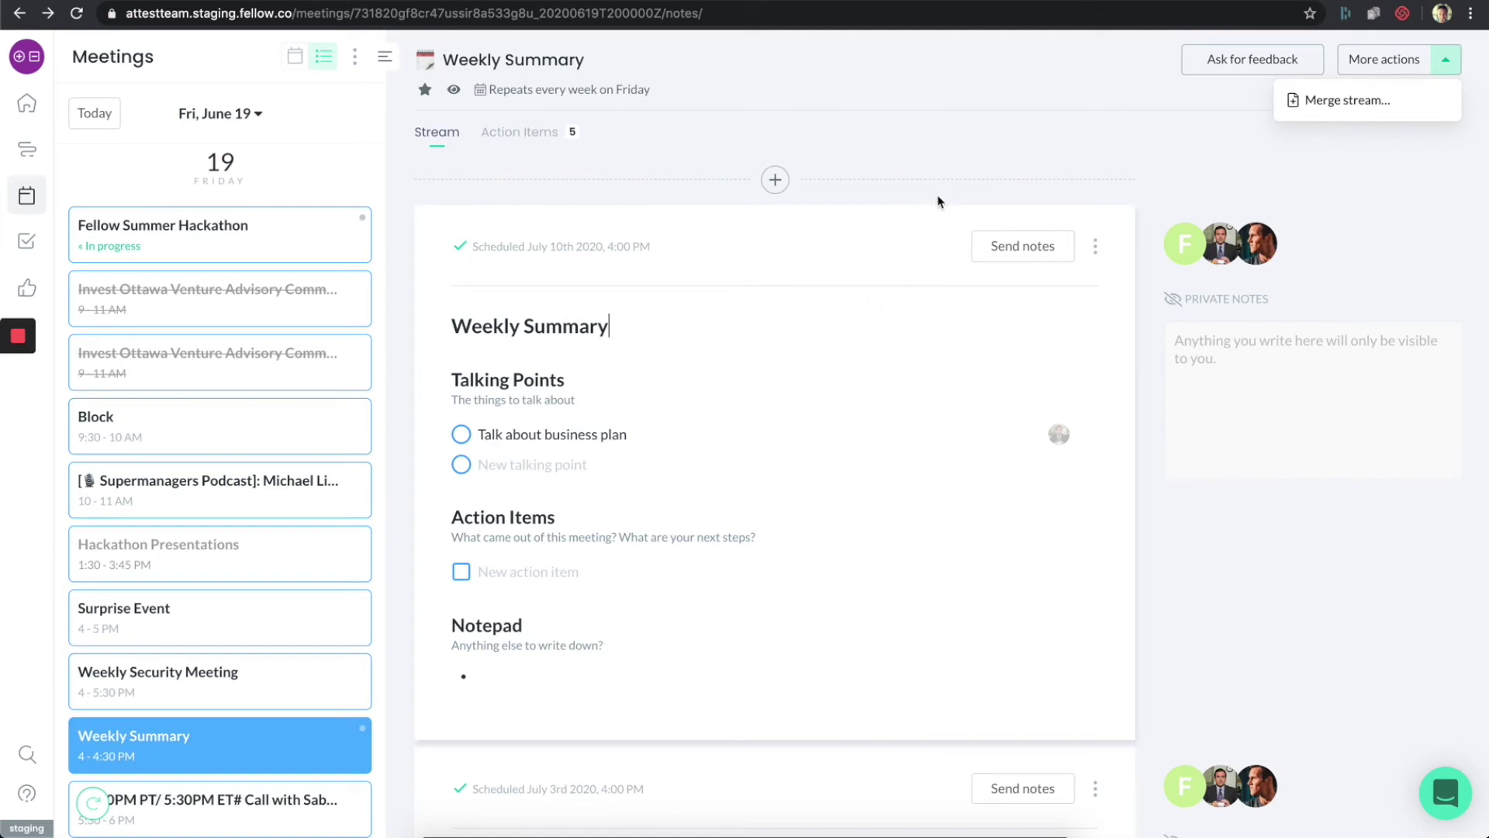
{"action": "left_click", "coordinate": [1390, 101]}
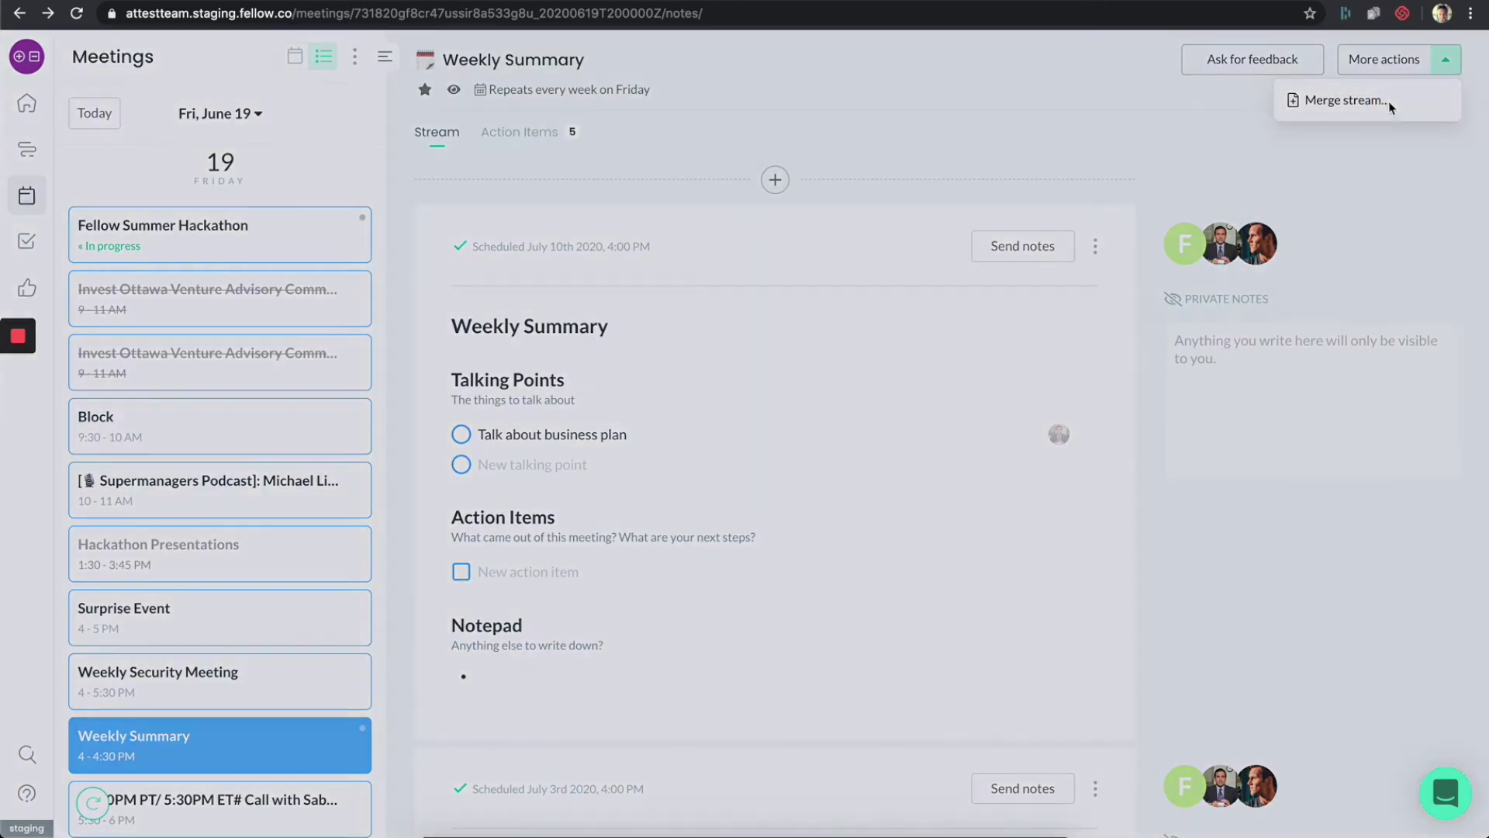
{"action": "left_click", "coordinate": [491, 211]}
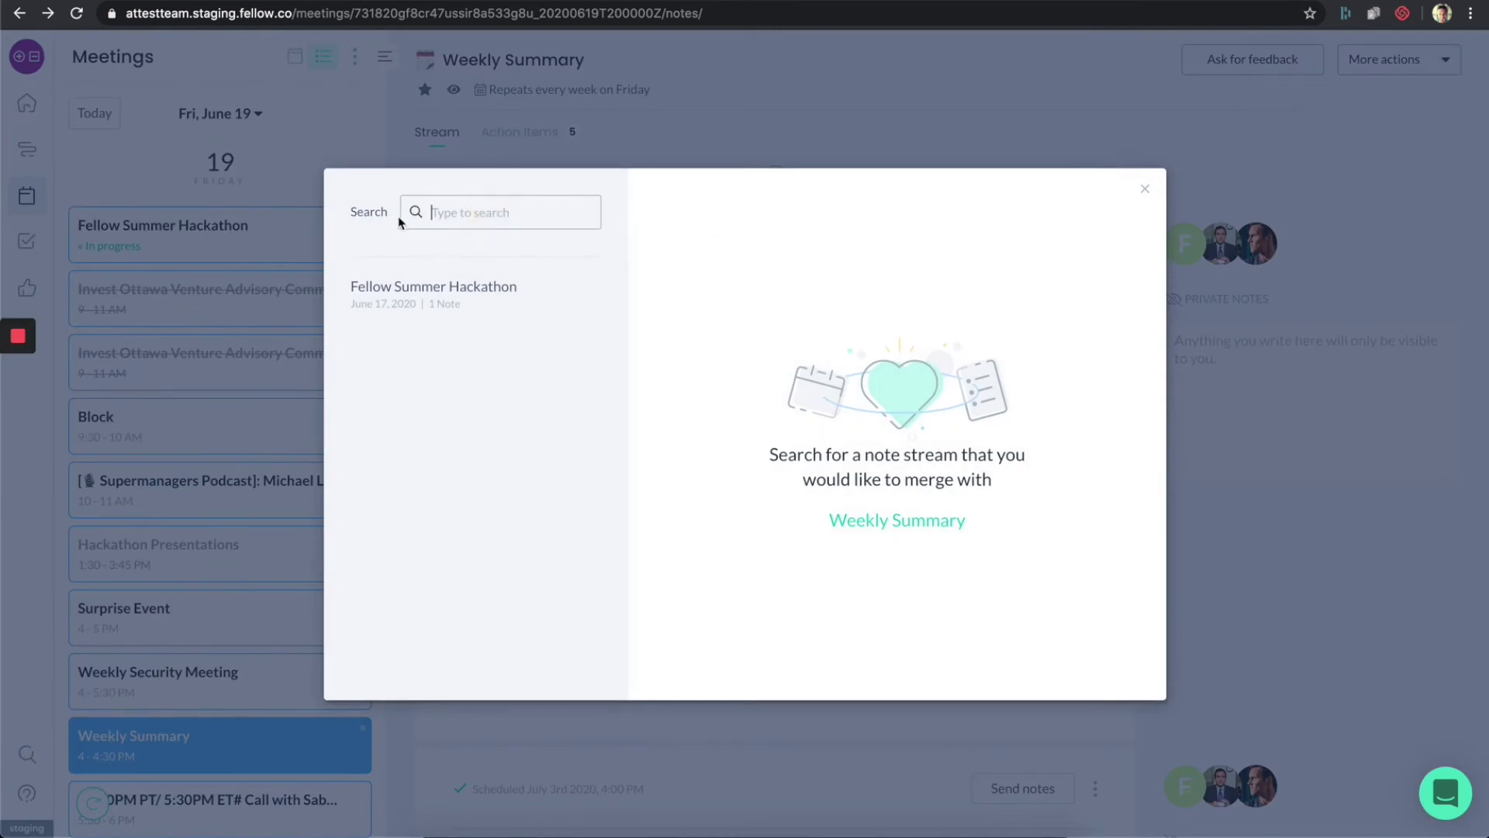
{"action": "left_click", "coordinate": [452, 291]}
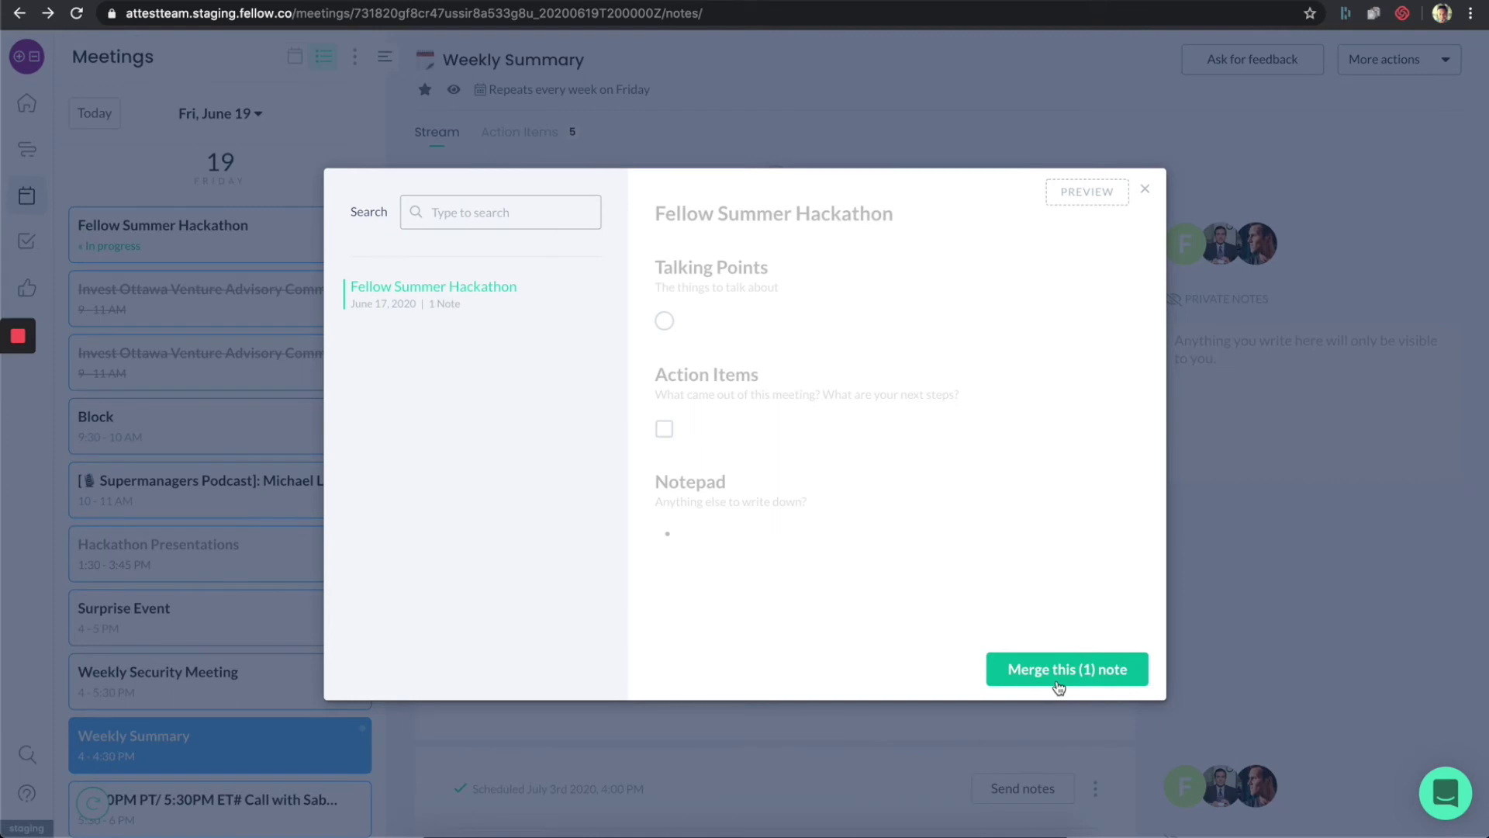
{"action": "left_click", "coordinate": [1144, 190]}
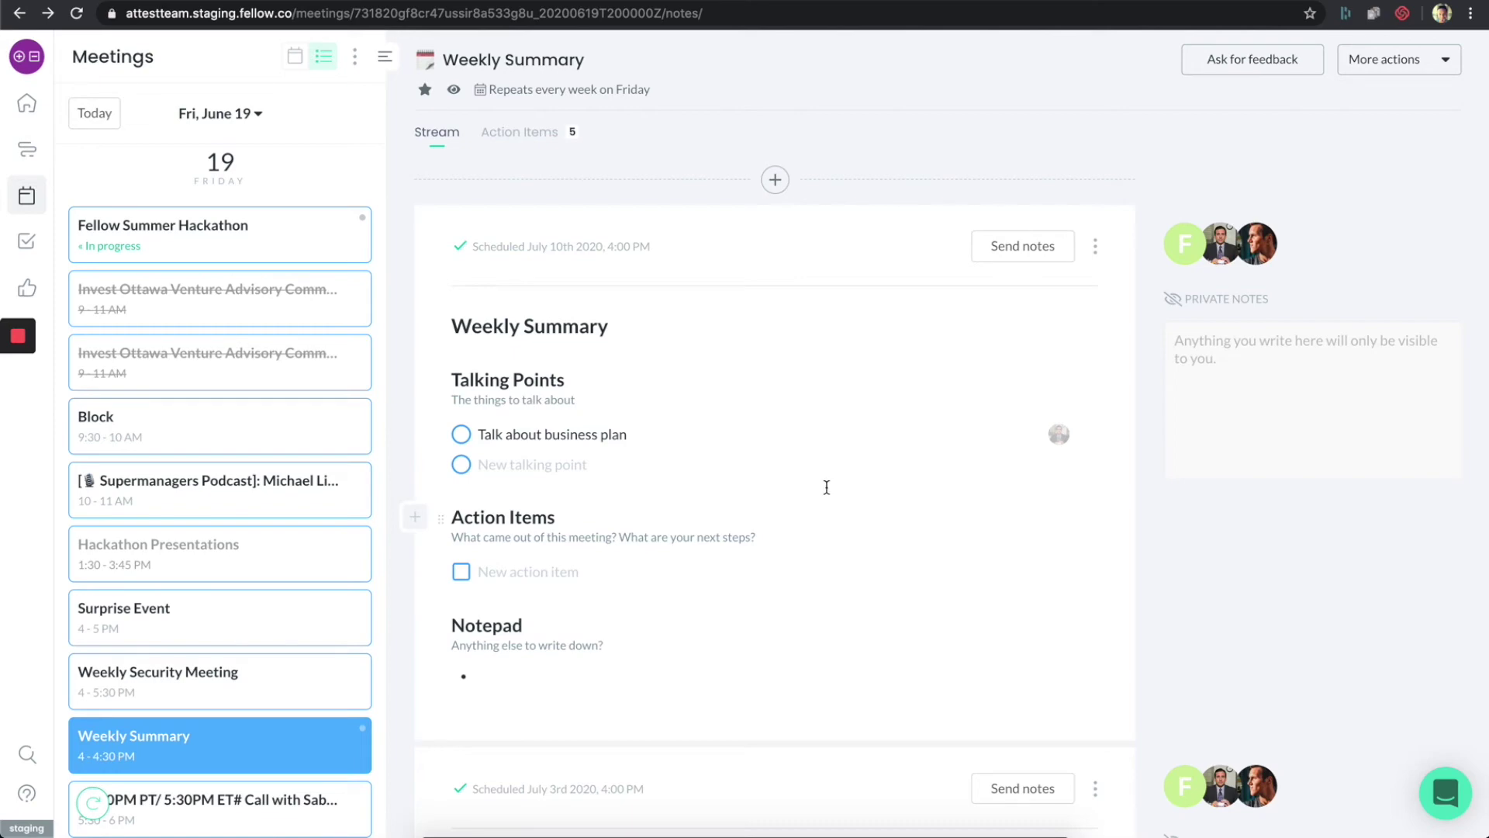
Browse the meetings list around today's date and look through the July 2020 calendar without picking a date.
{"action": "left_click", "coordinate": [93, 115]}
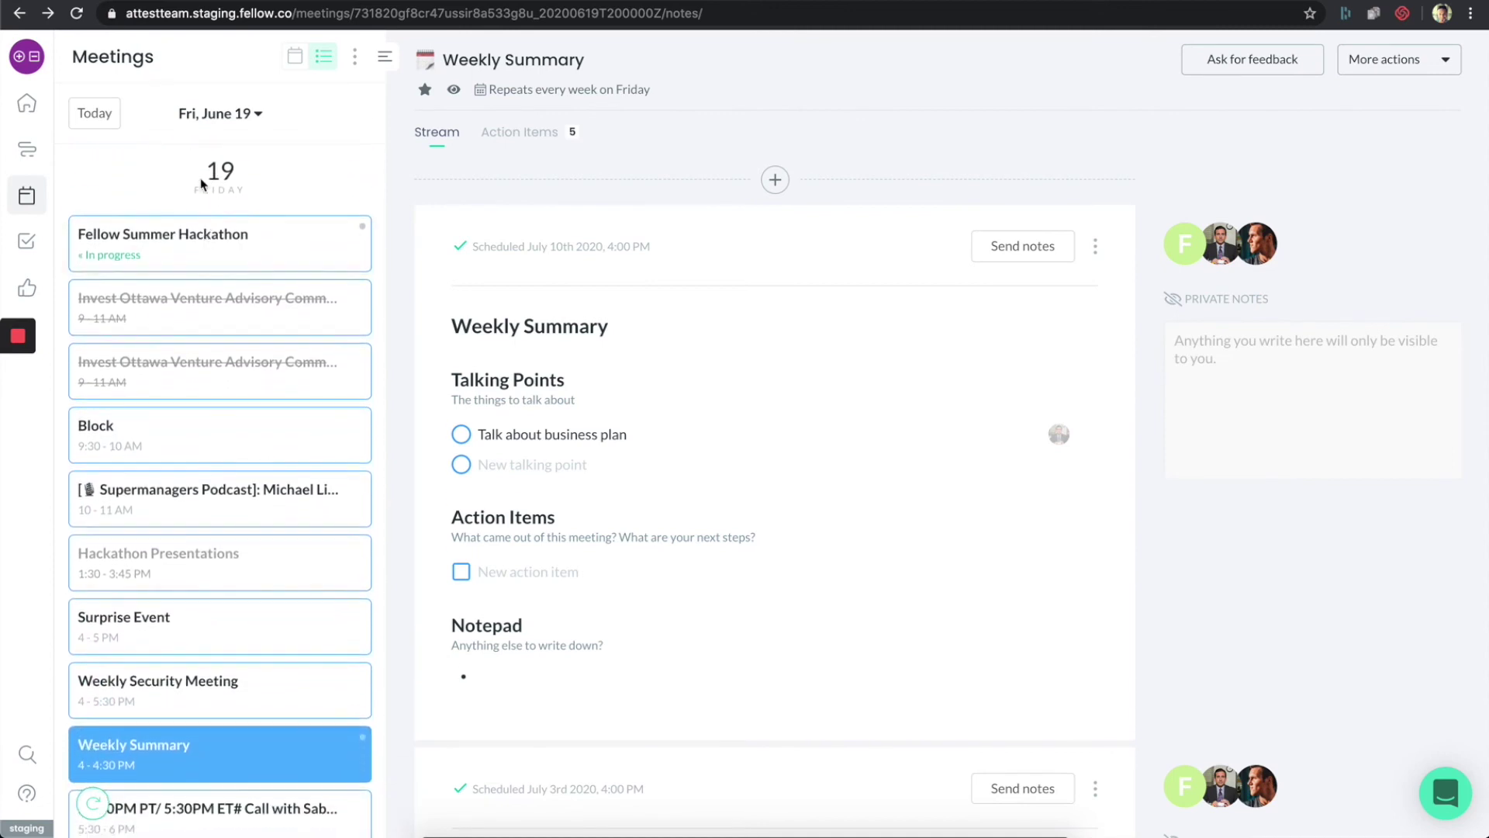
{"action": "scroll", "coordinate": [224, 291], "scroll_direction": "up", "scroll_amount": 5}
{"action": "scroll", "coordinate": [226, 289], "scroll_direction": "down", "scroll_amount": 2}
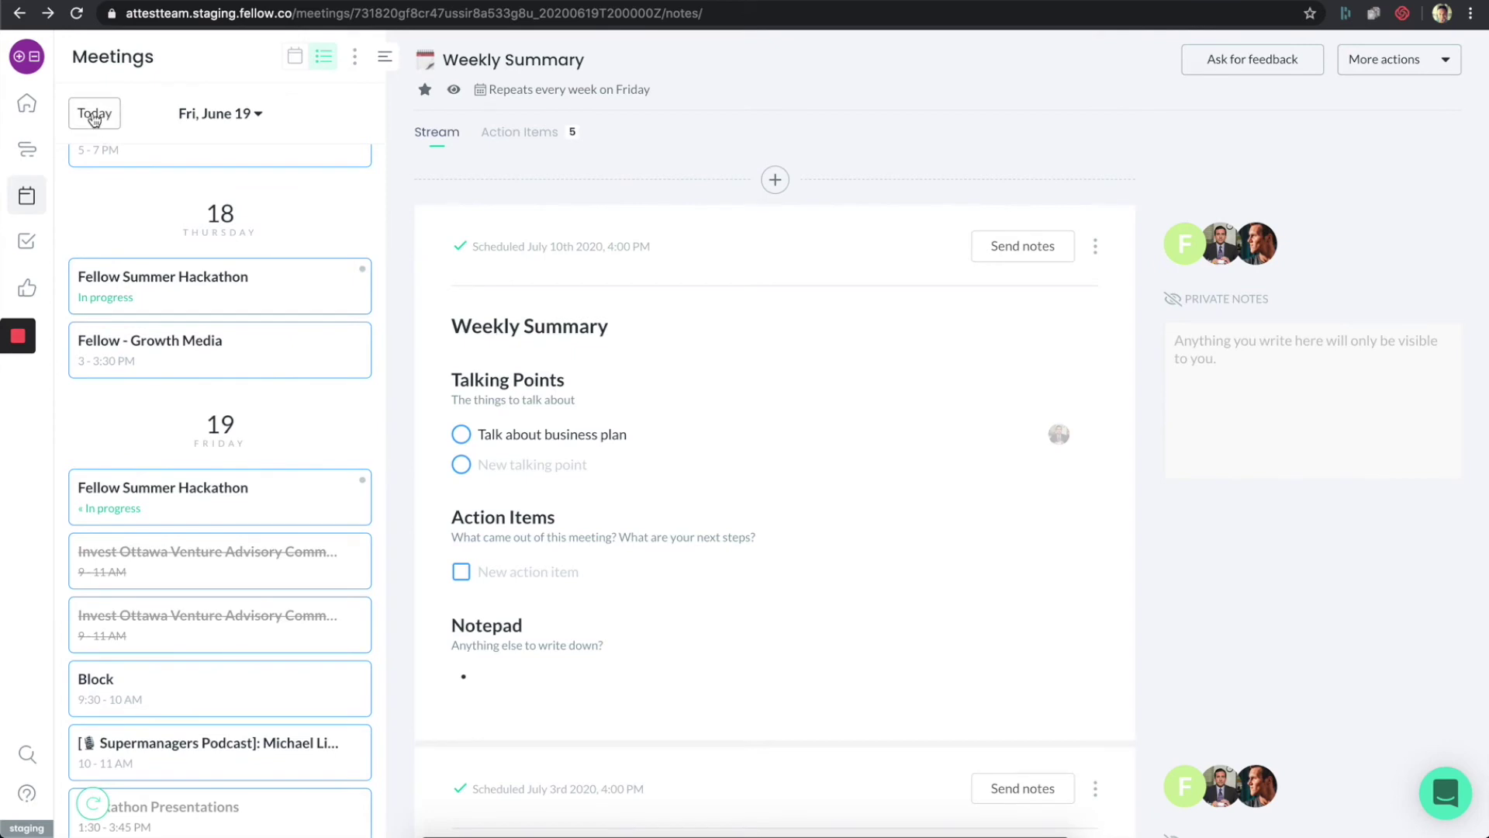
{"action": "left_click", "coordinate": [204, 117]}
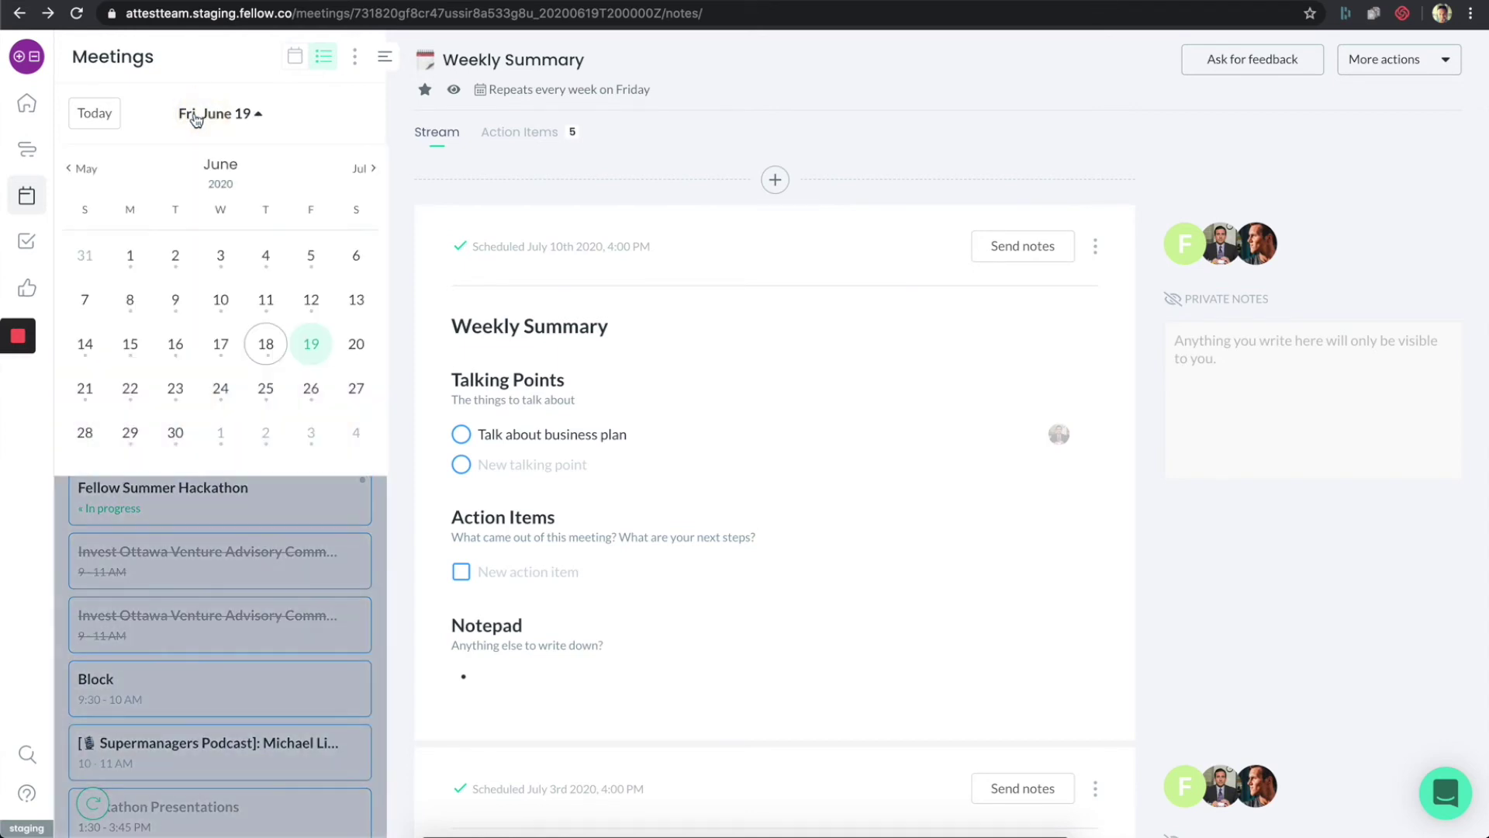
{"action": "left_click", "coordinate": [362, 168]}
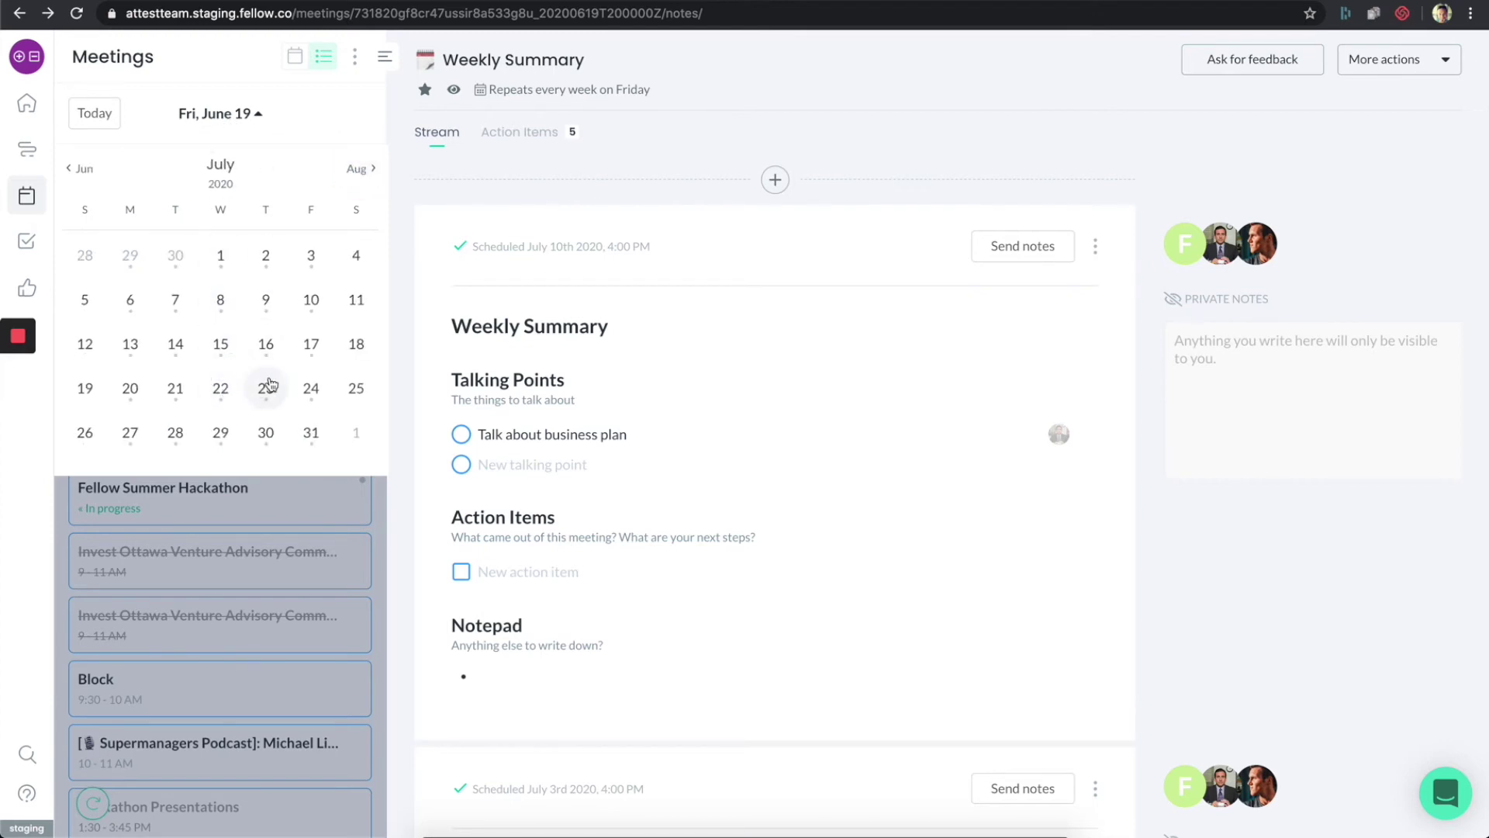
{"action": "left_click", "coordinate": [226, 113]}
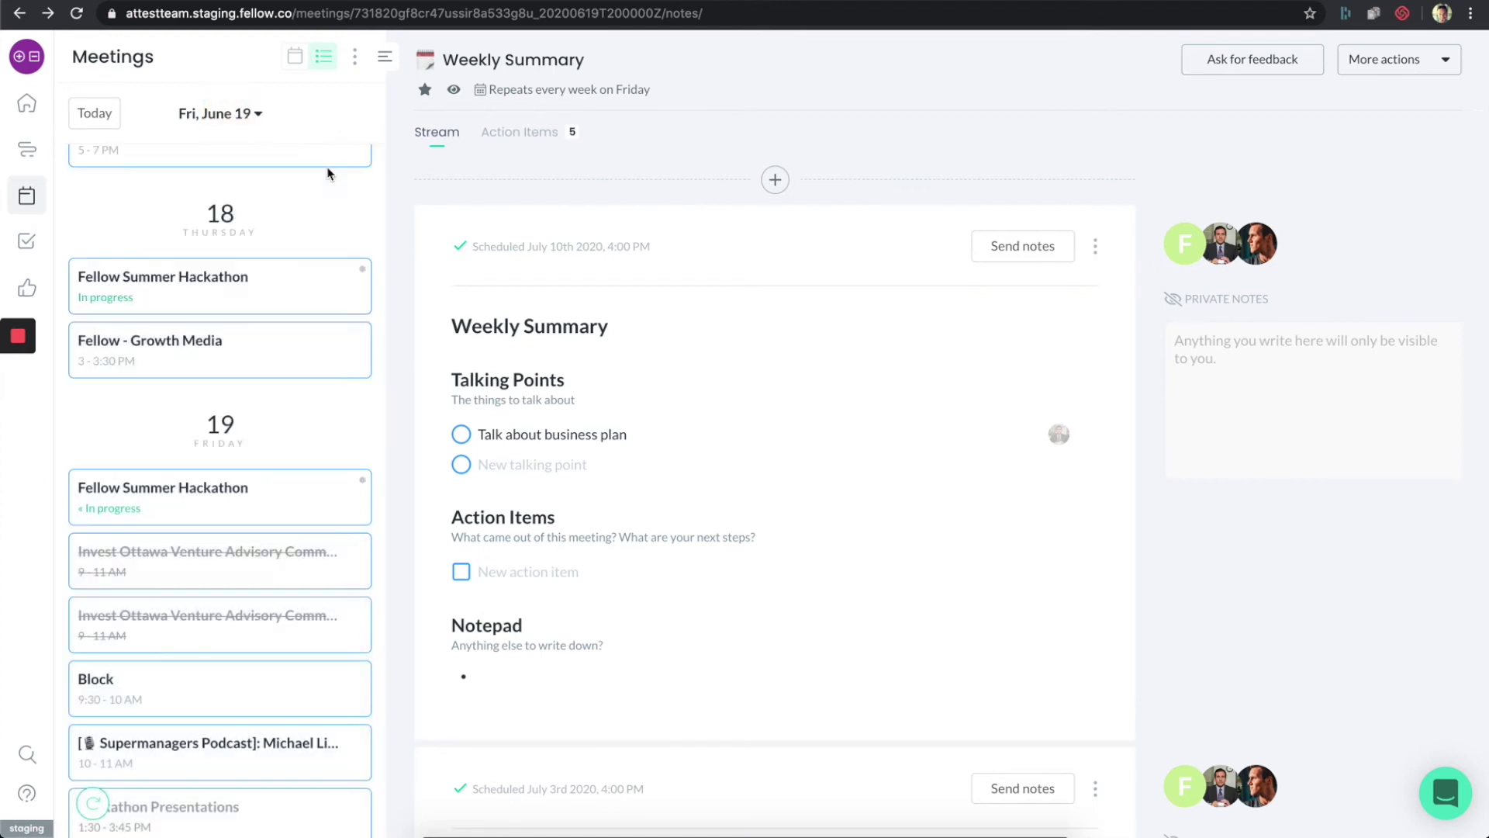
Switch the meetings list to the calendar view and review which meeting types can be shown, changing none.
{"action": "left_click", "coordinate": [294, 59]}
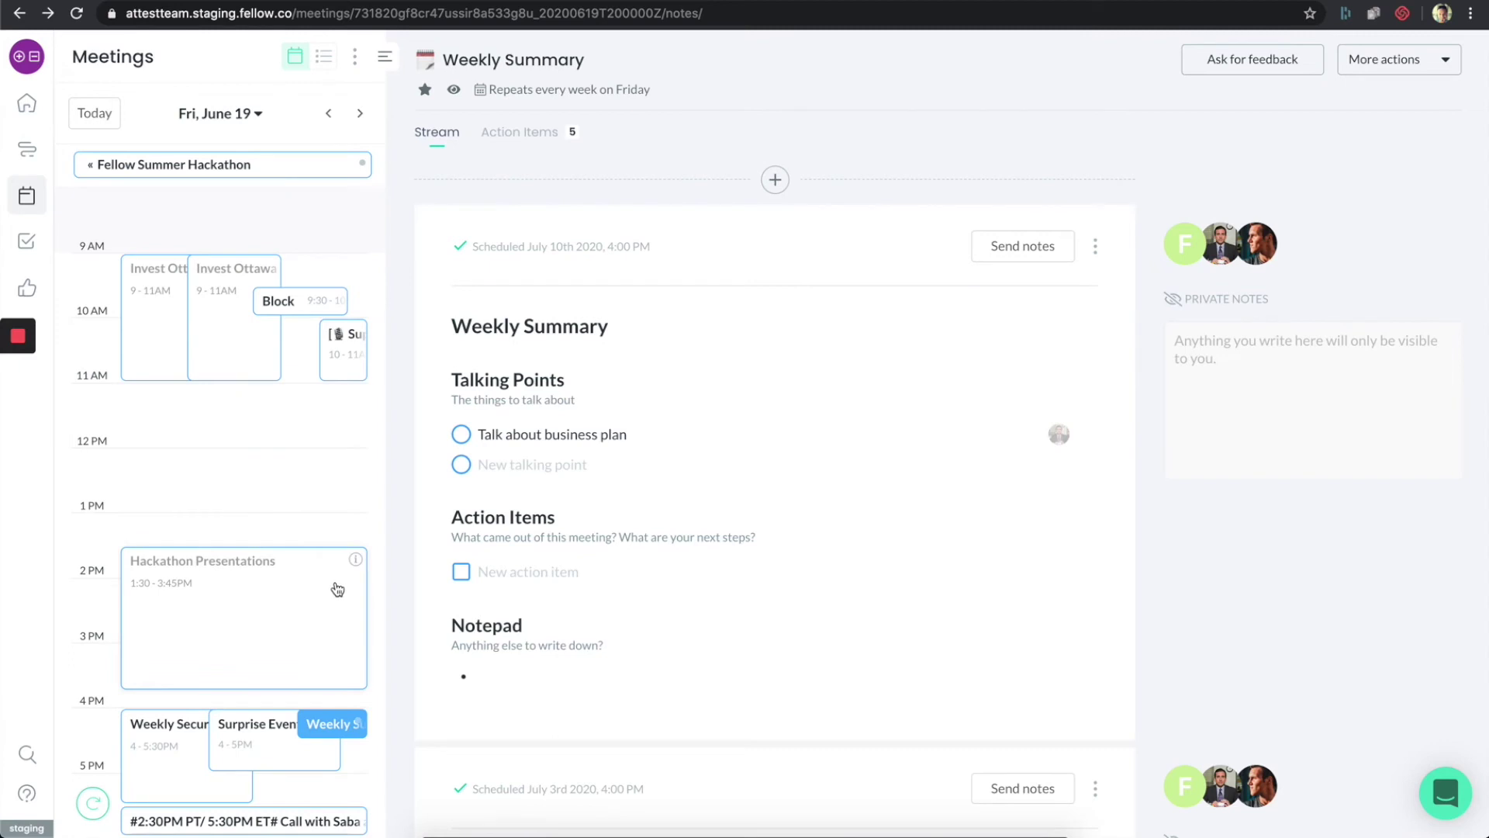
{"action": "left_click", "coordinate": [355, 63]}
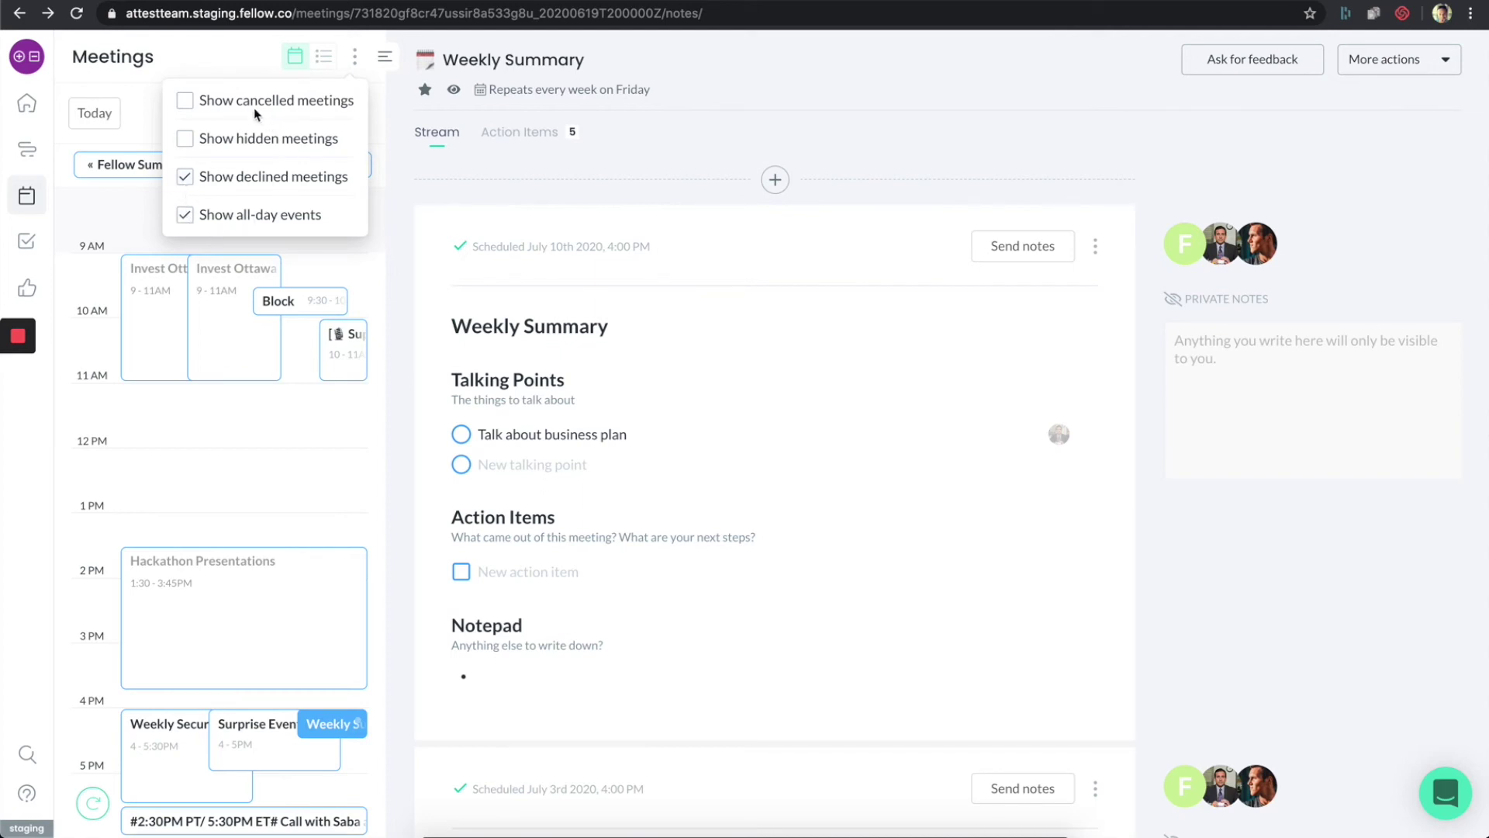
{"action": "left_click", "coordinate": [356, 58]}
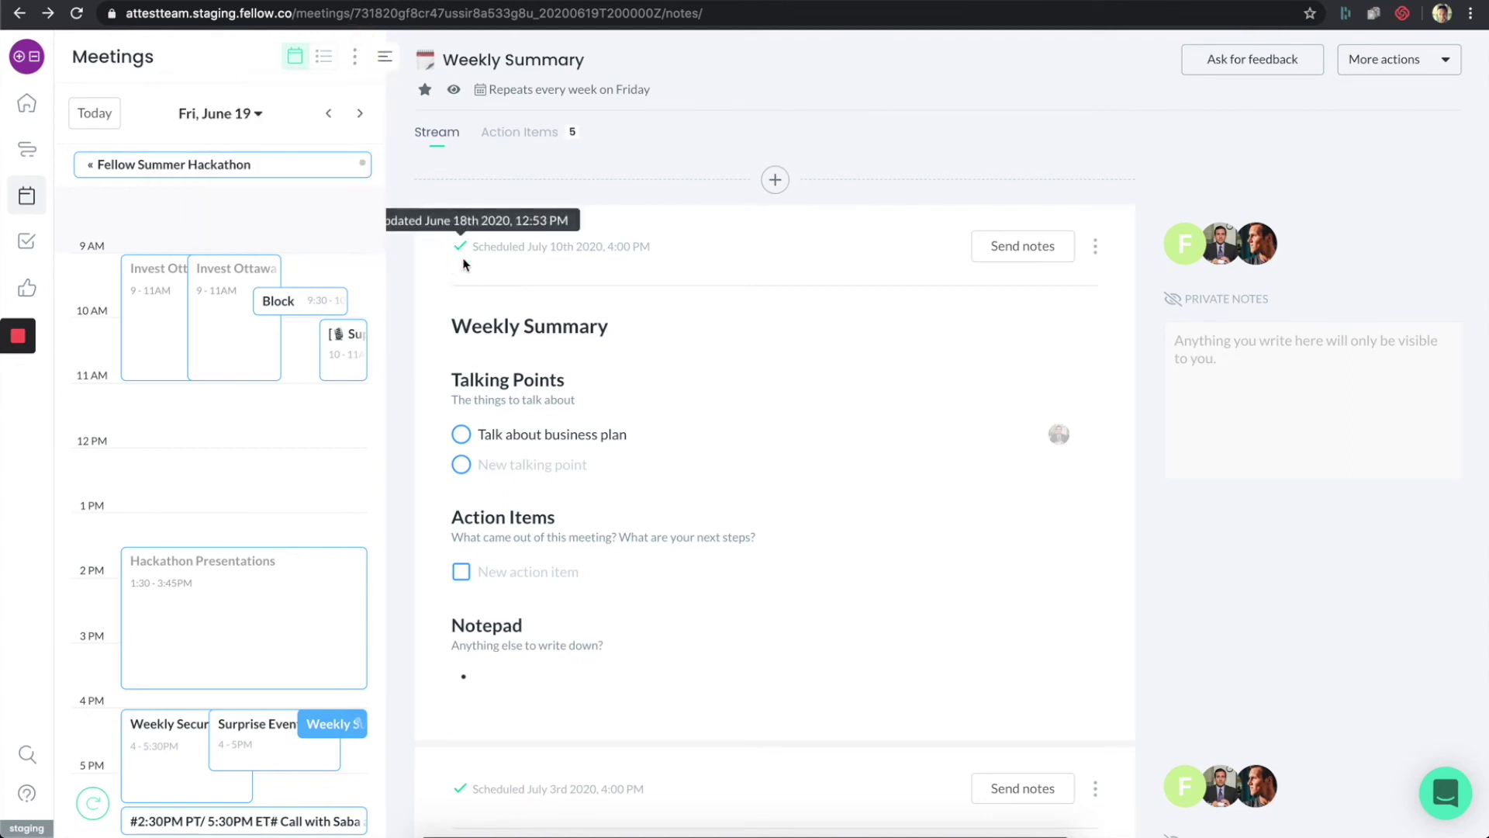
Collapse the meetings list and review the additional options for the July 10th note without choosing any.
{"action": "left_click", "coordinate": [385, 59]}
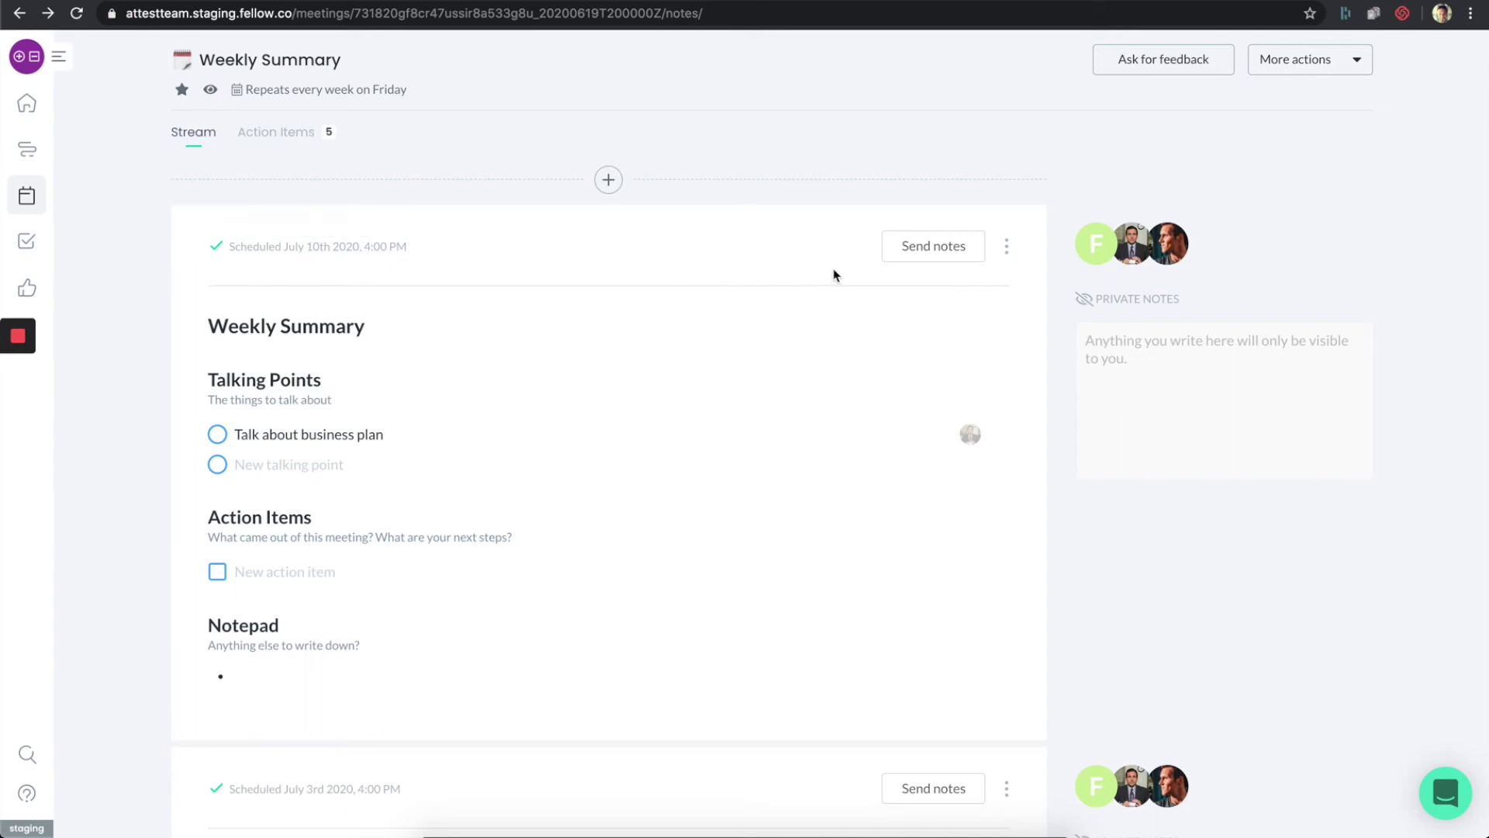
{"action": "left_click", "coordinate": [1006, 248]}
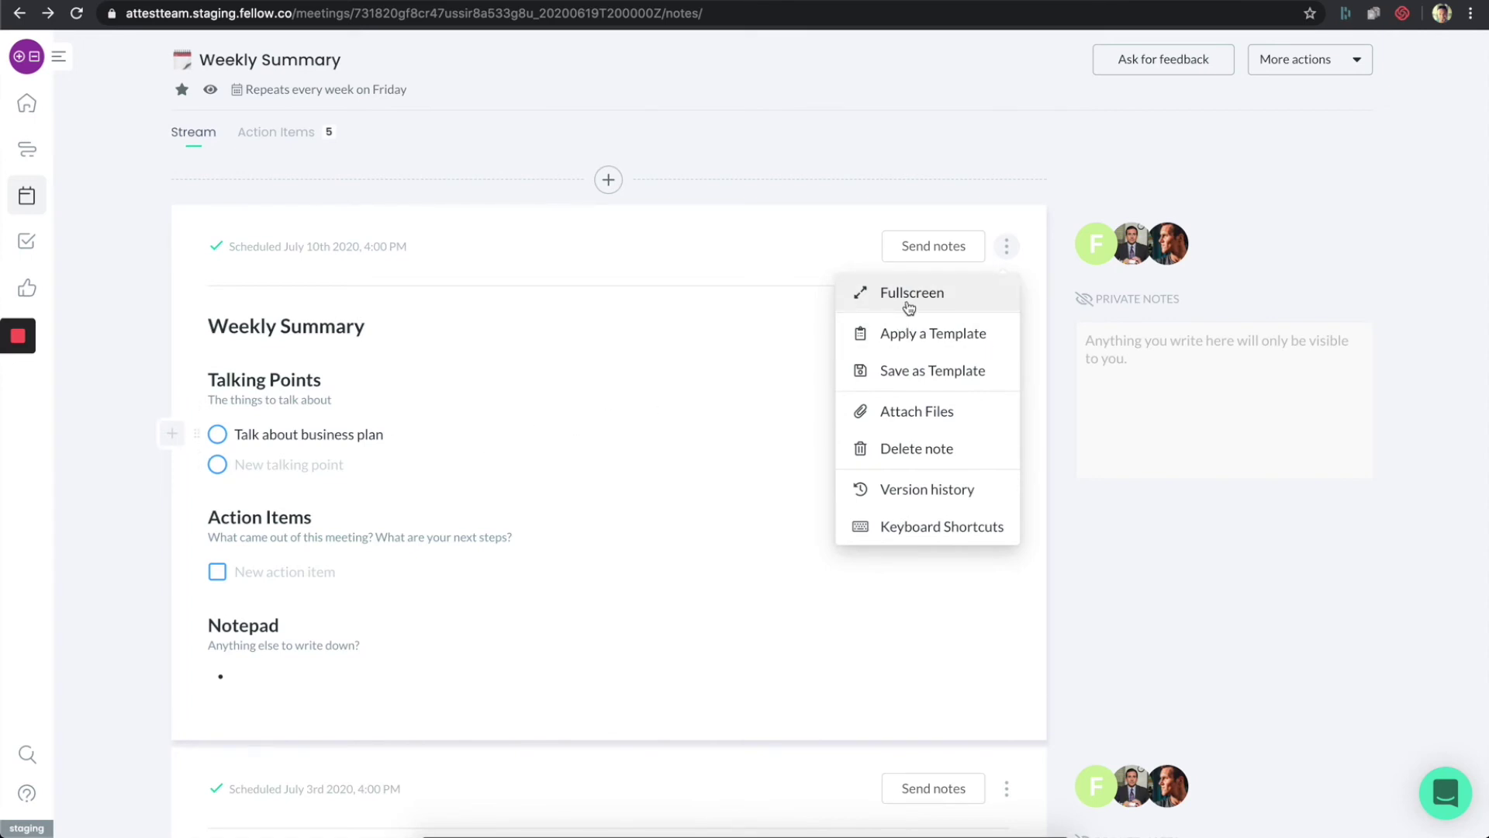
{"action": "left_click", "coordinate": [393, 455]}
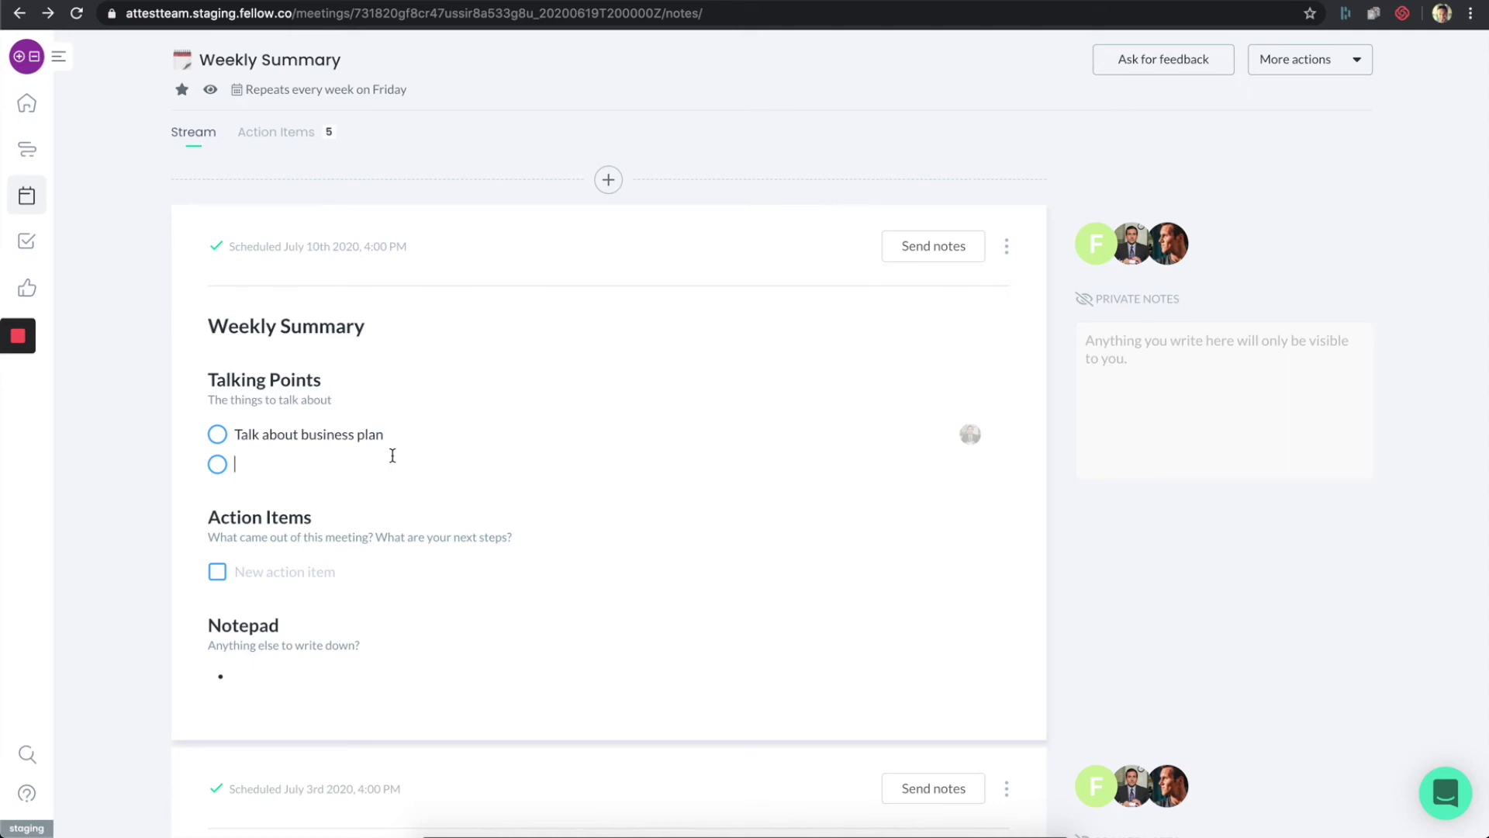
Remove the Talking Points, Action Items and Notepad sections from the July 10th note, leaving only its title.
{"action": "left_click", "coordinate": [262, 673]}
{"action": "left_click", "coordinate": [233, 570]}
{"action": "left_click", "coordinate": [234, 672]}
{"action": "left_click_drag", "start_coordinate": [221, 656], "coordinate": [209, 372]}
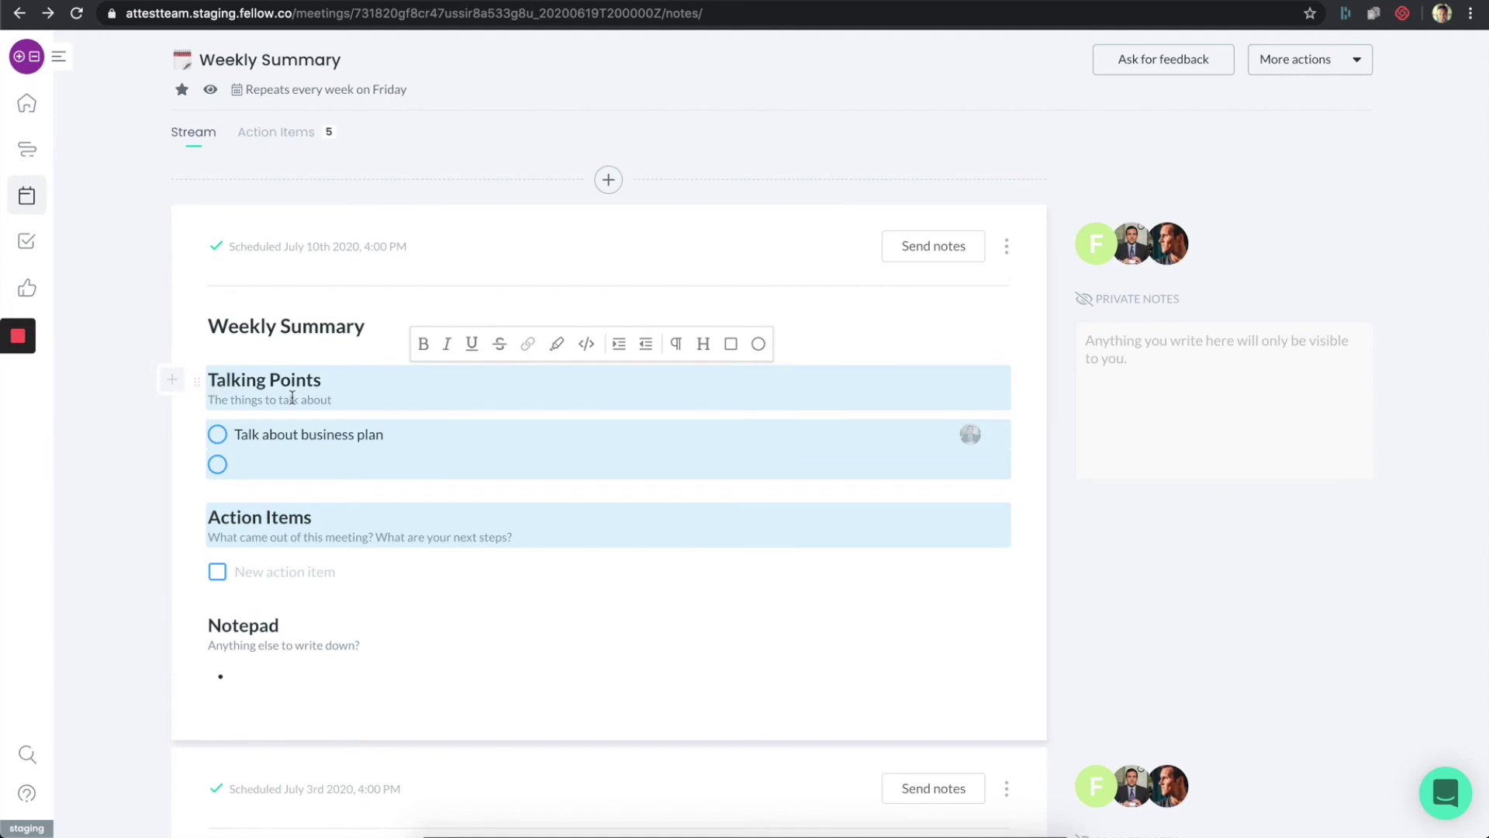
{"action": "key", "text": "BackSpace"}
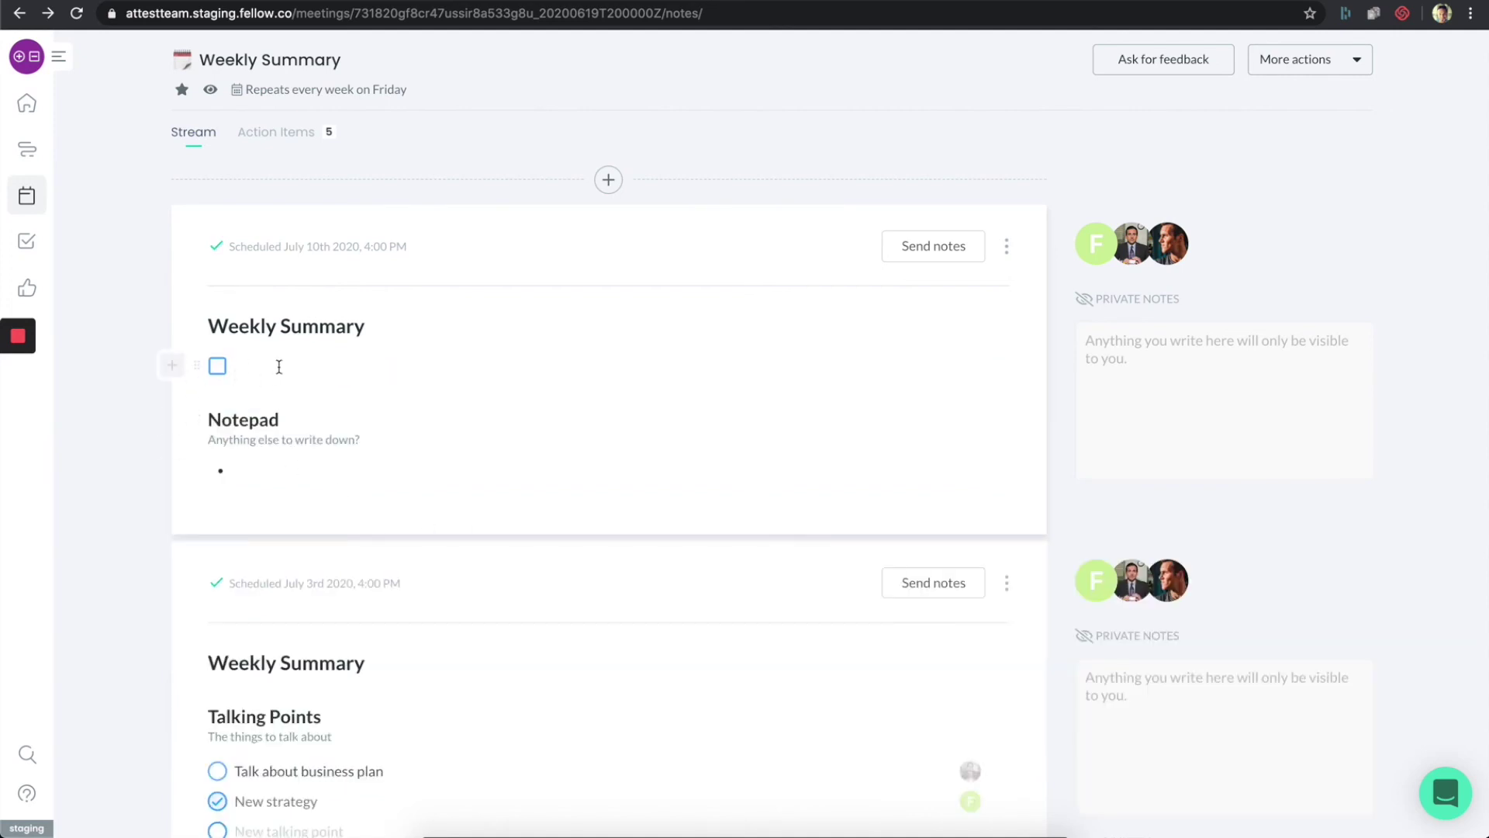
{"action": "key", "text": "BackSpace"}
{"action": "key", "text": "shift+Down"}
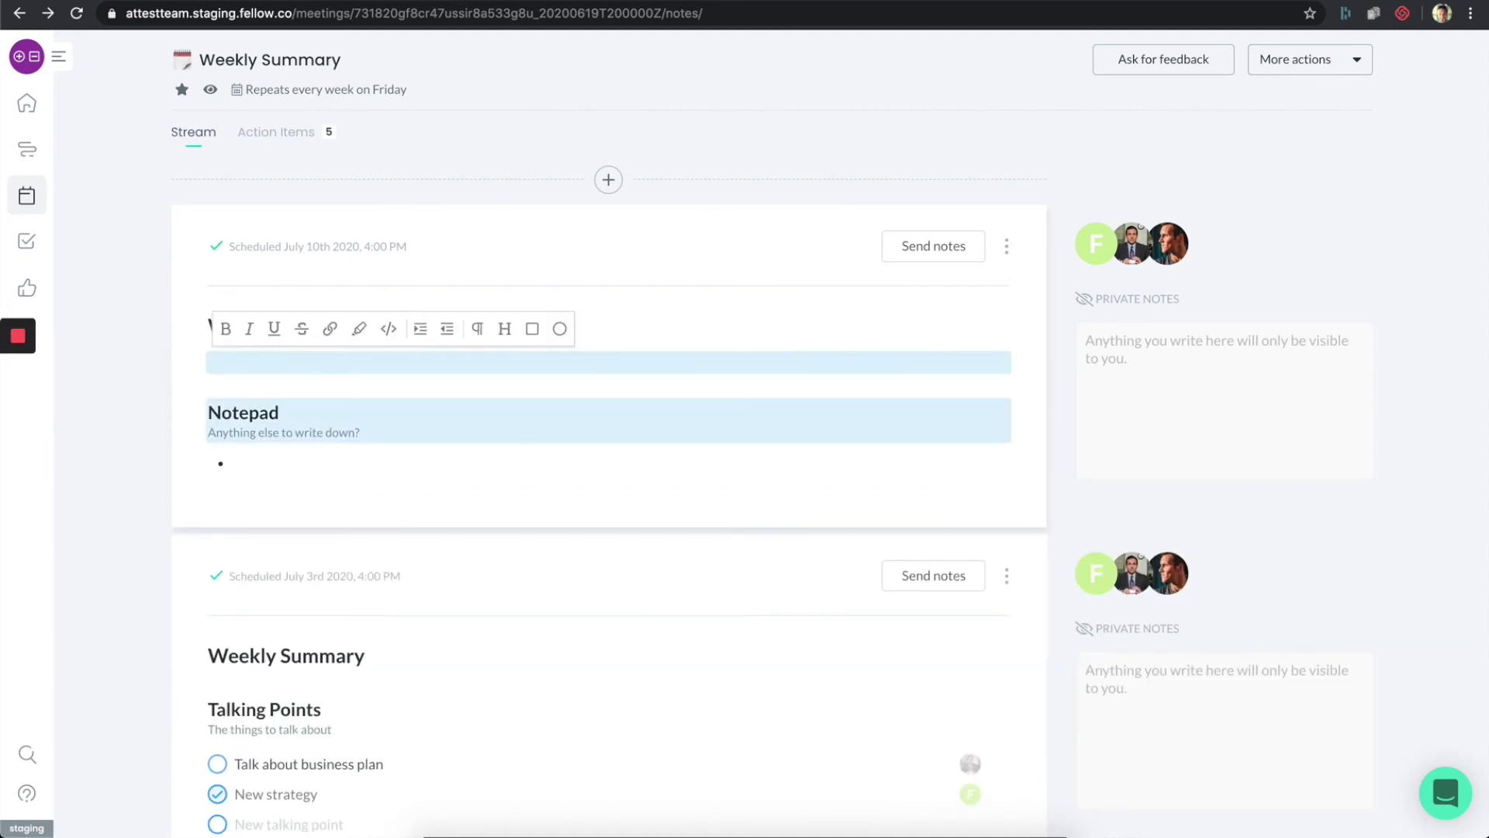
{"action": "key", "text": "shift+Down"}
{"action": "key", "text": "BackSpace"}
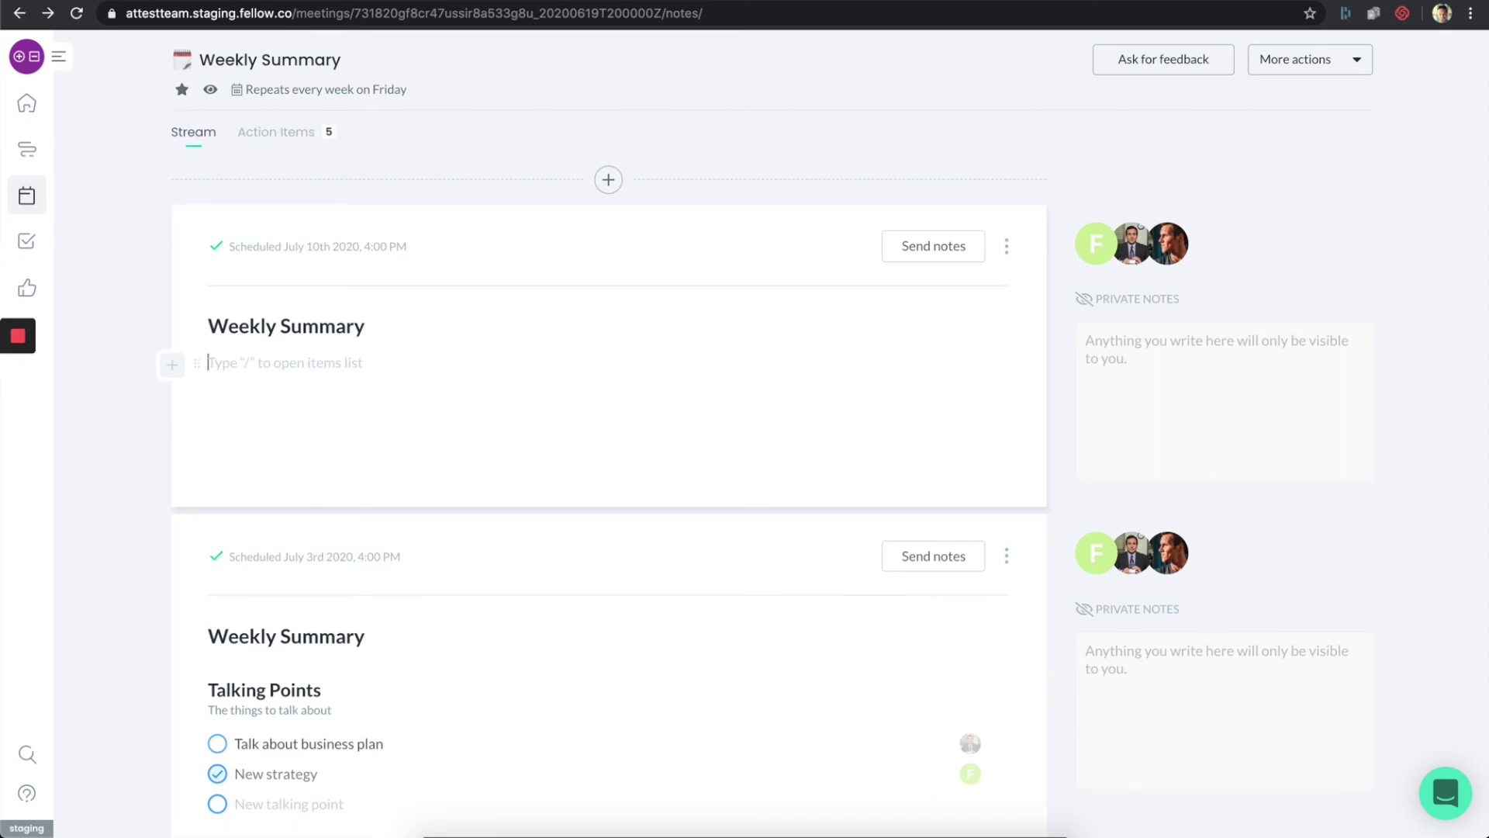
Retitle the July 10th note as "Weekly Meeting" and start an empty line below the title.
{"action": "double_click", "coordinate": [316, 324]}
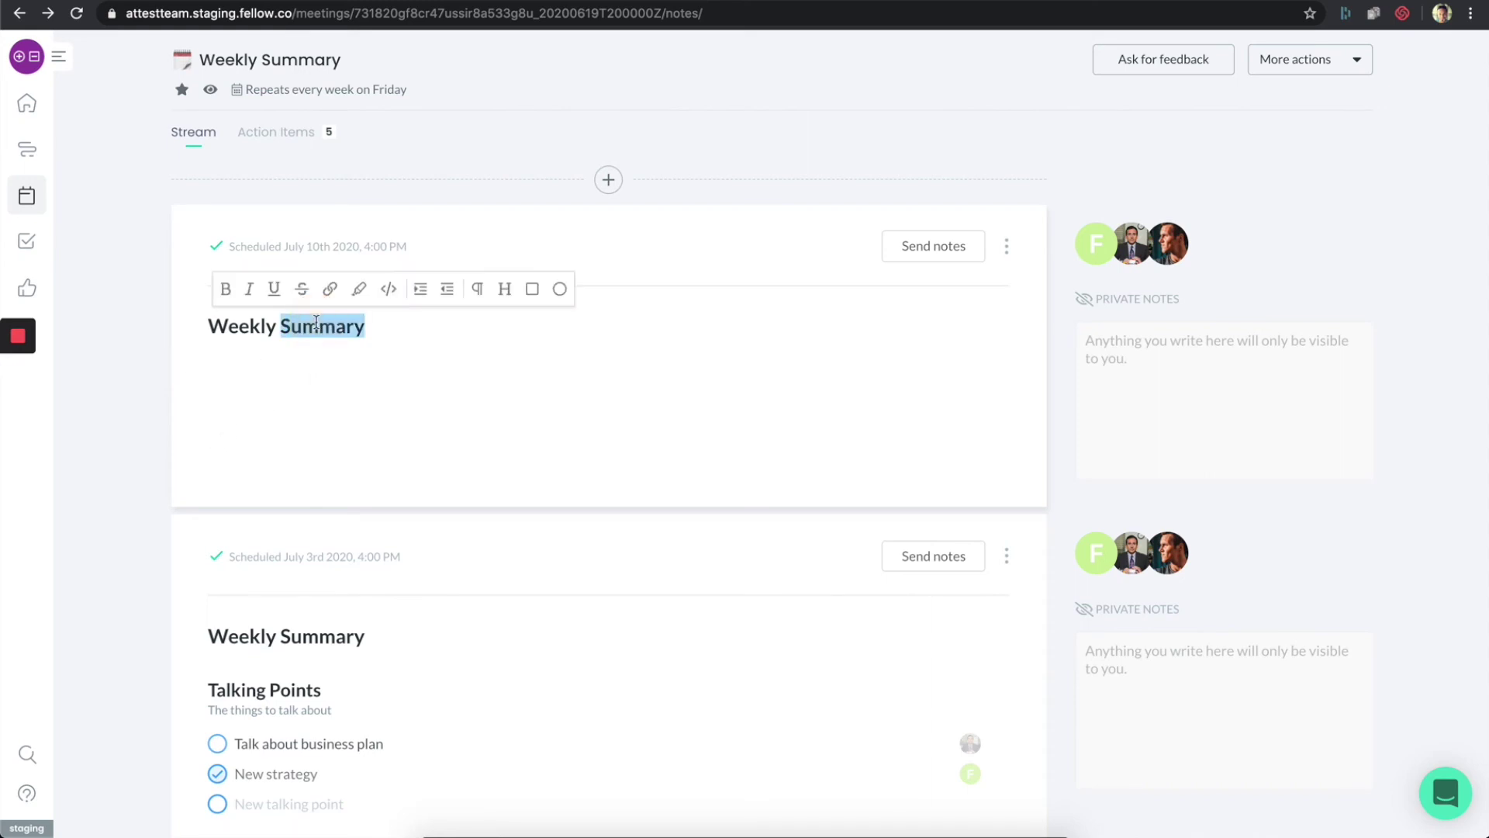
{"action": "type", "text": "MEe"}
{"action": "key", "text": "BackSpace"}
{"action": "key", "text": "BackSpace"}
{"action": "key", "text": "BackSpace"}
{"action": "type", "text": "MEet"}
{"action": "key", "text": "BackSpace"}
{"action": "key", "text": "BackSpace"}
{"action": "key", "text": "BackSpace"}
{"action": "type", "text": "eeting"}
{"action": "key", "text": "Return"}
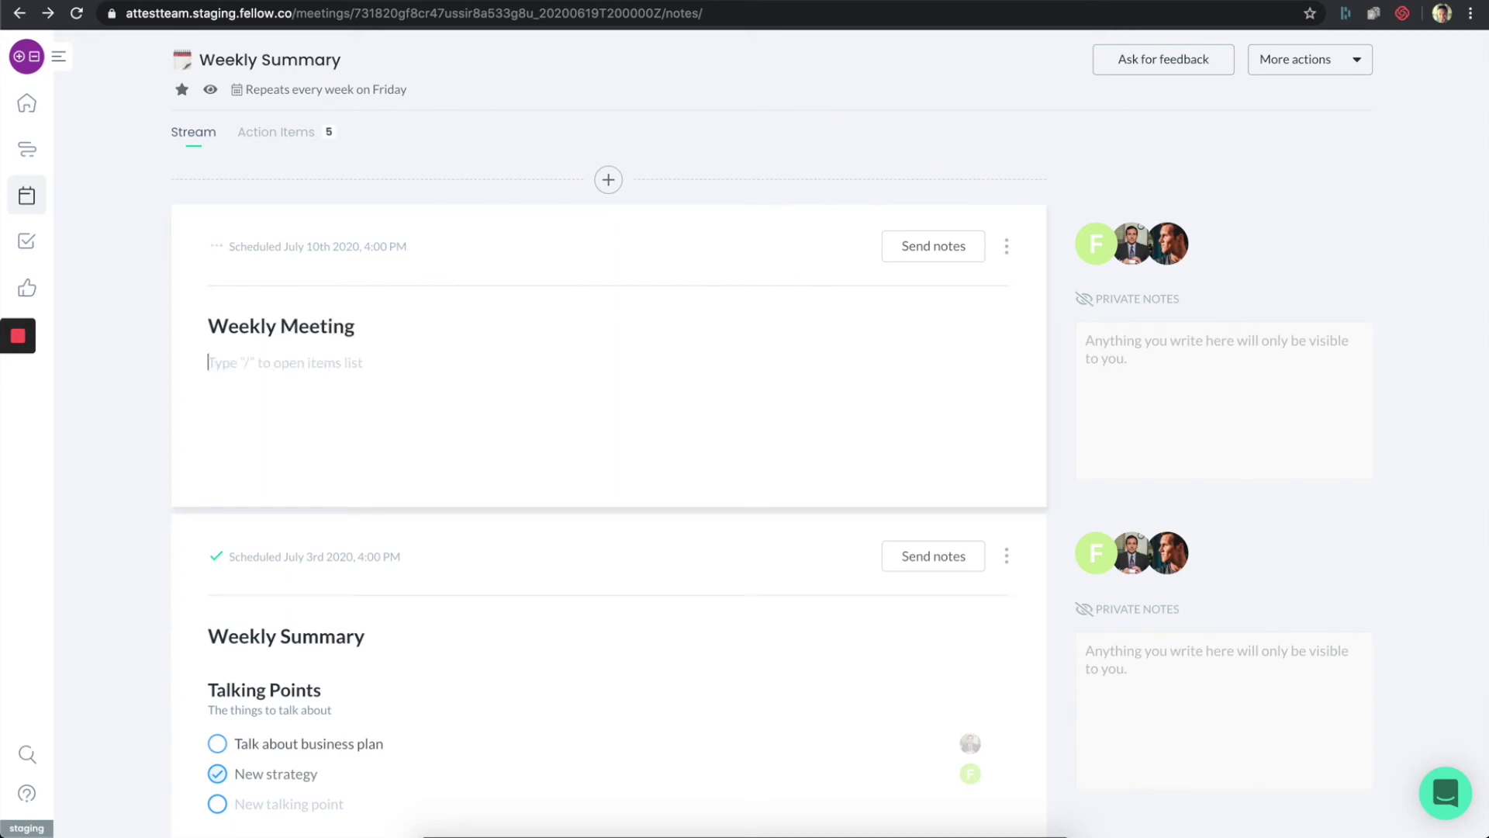
Add a "Wins" section header below the Weekly Meeting title.
{"action": "mouse_move", "coordinate": [175, 367]}
{"action": "left_click", "coordinate": [174, 366]}
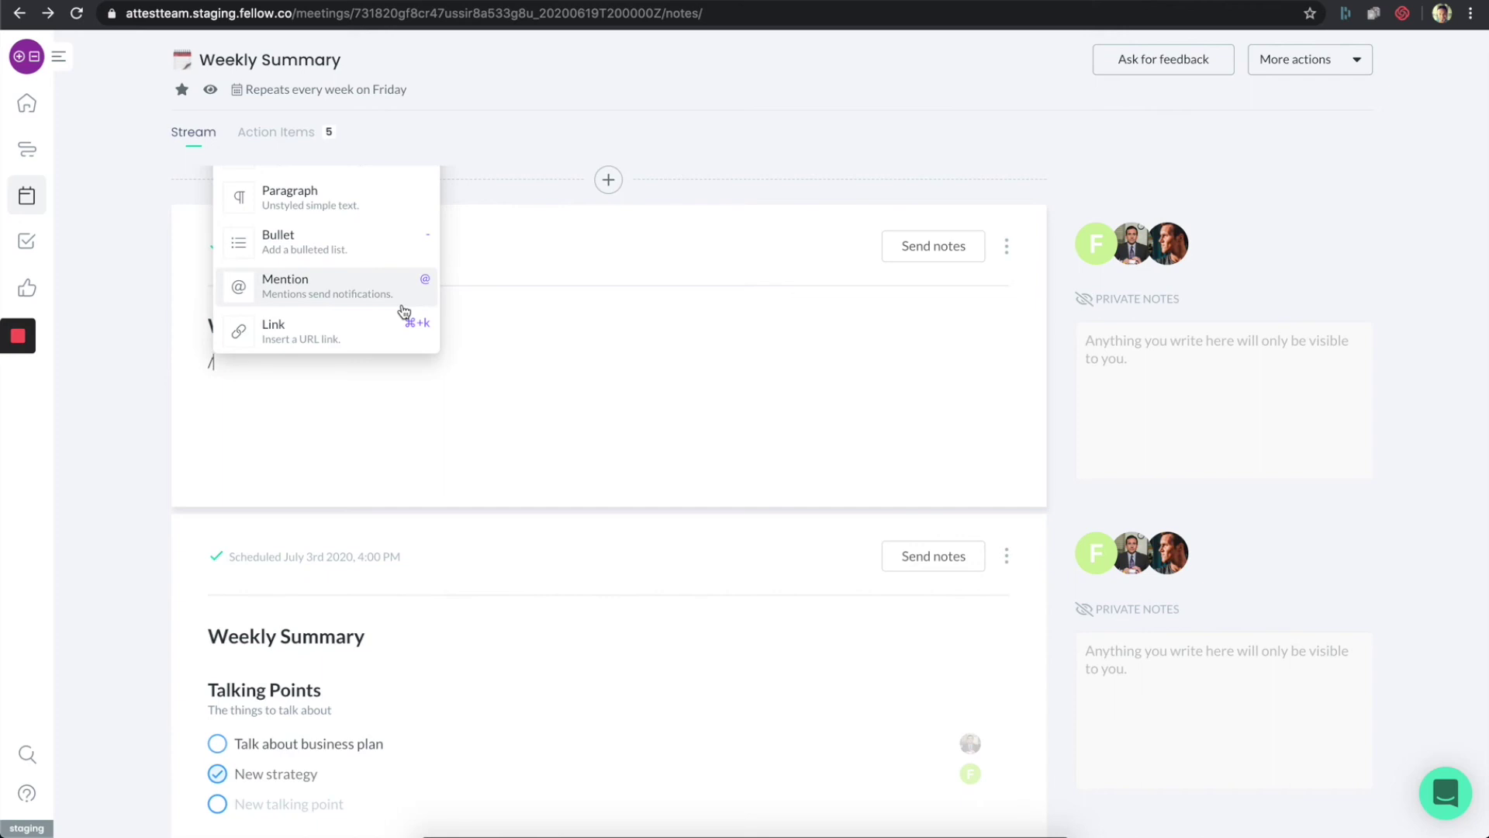
{"action": "key", "text": "BackSpace"}
{"action": "type", "text": "#"}
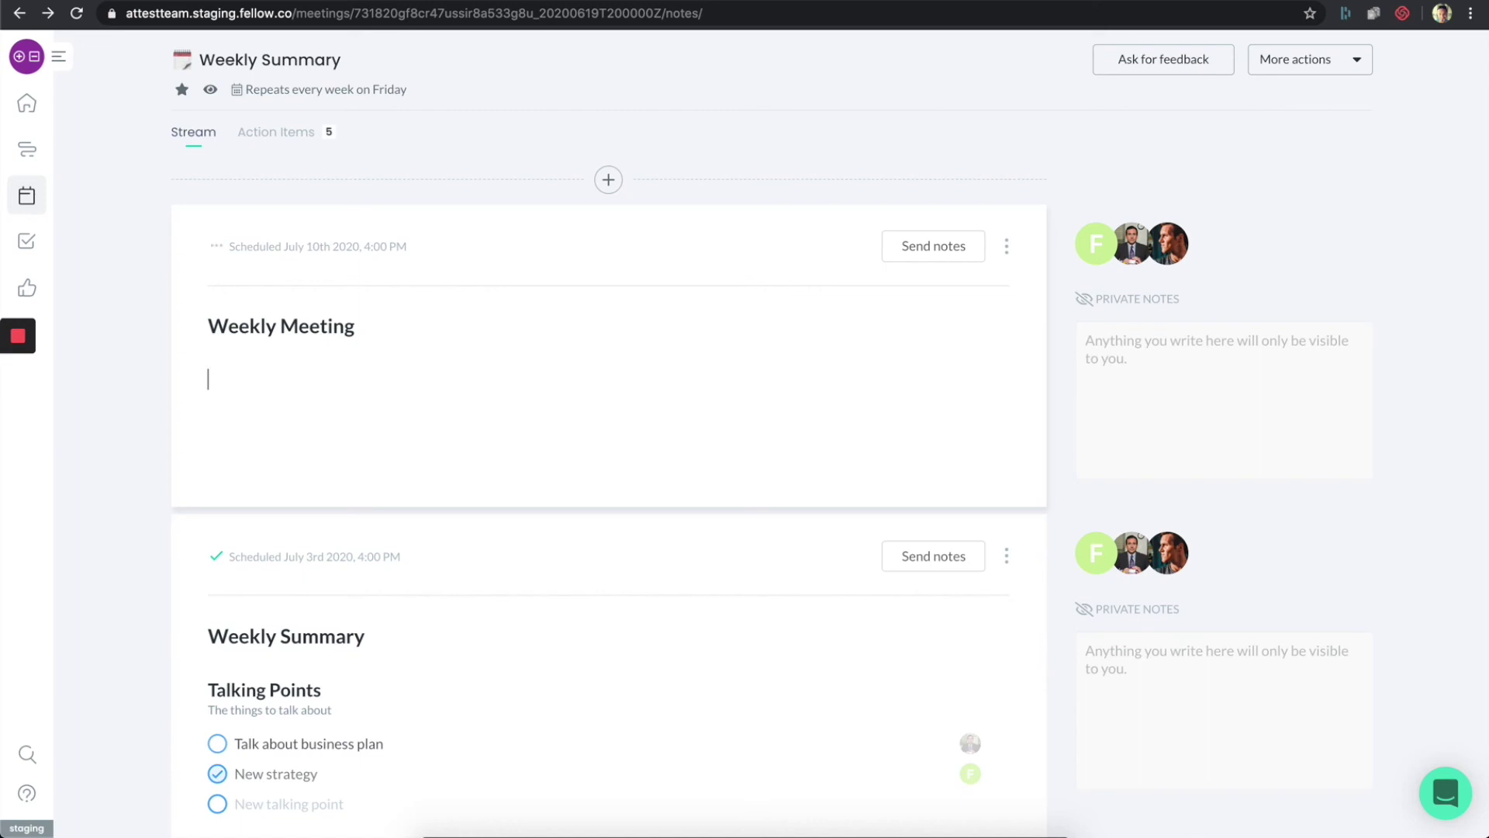
{"action": "type", "text": " Wins"}
{"action": "key", "text": "Return"}
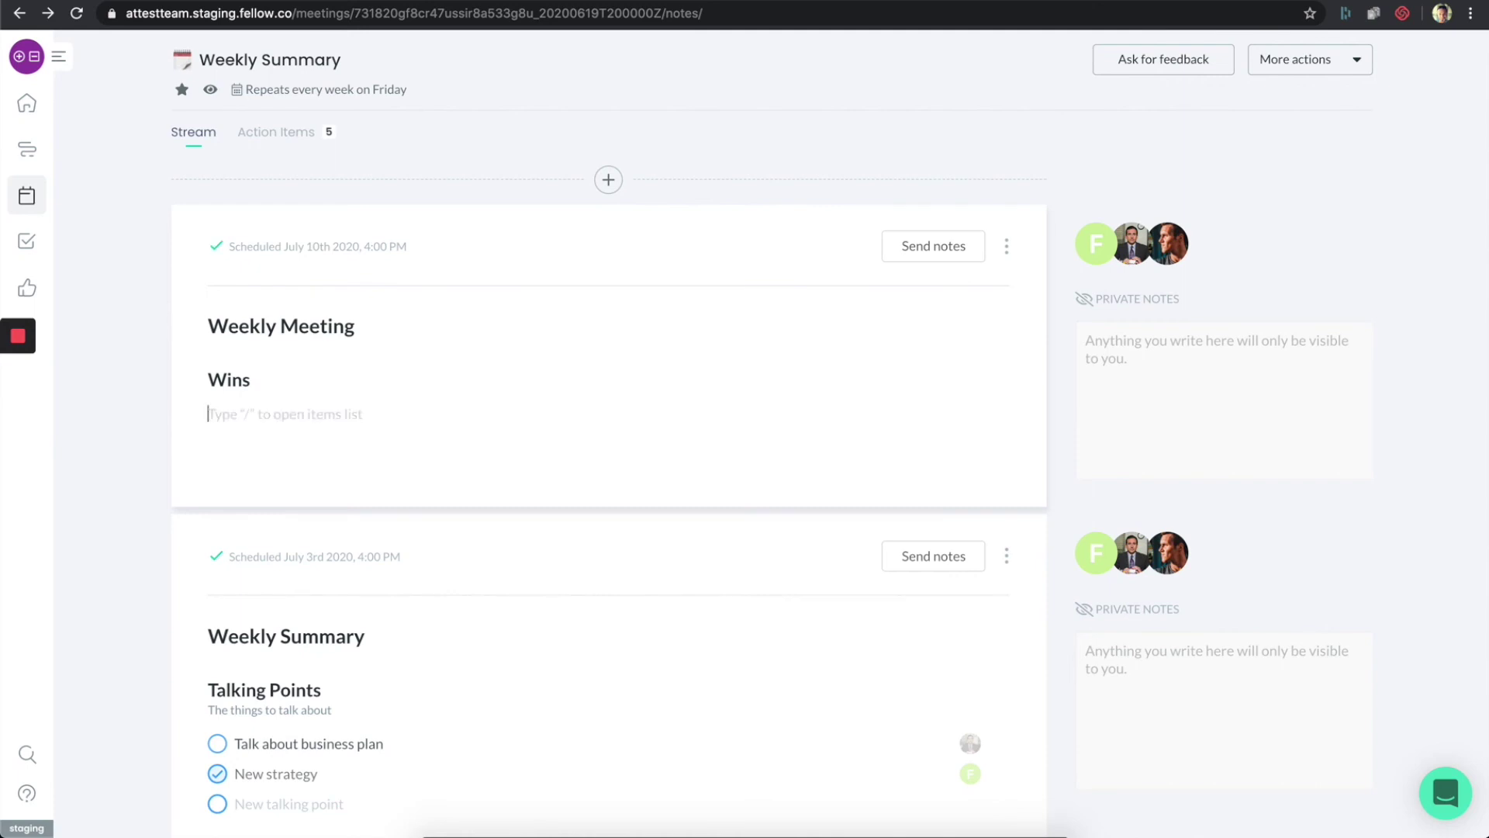
Add two more section headers, "Things to Improve" and "Actions", below Wins.
{"action": "type", "text": "#"}
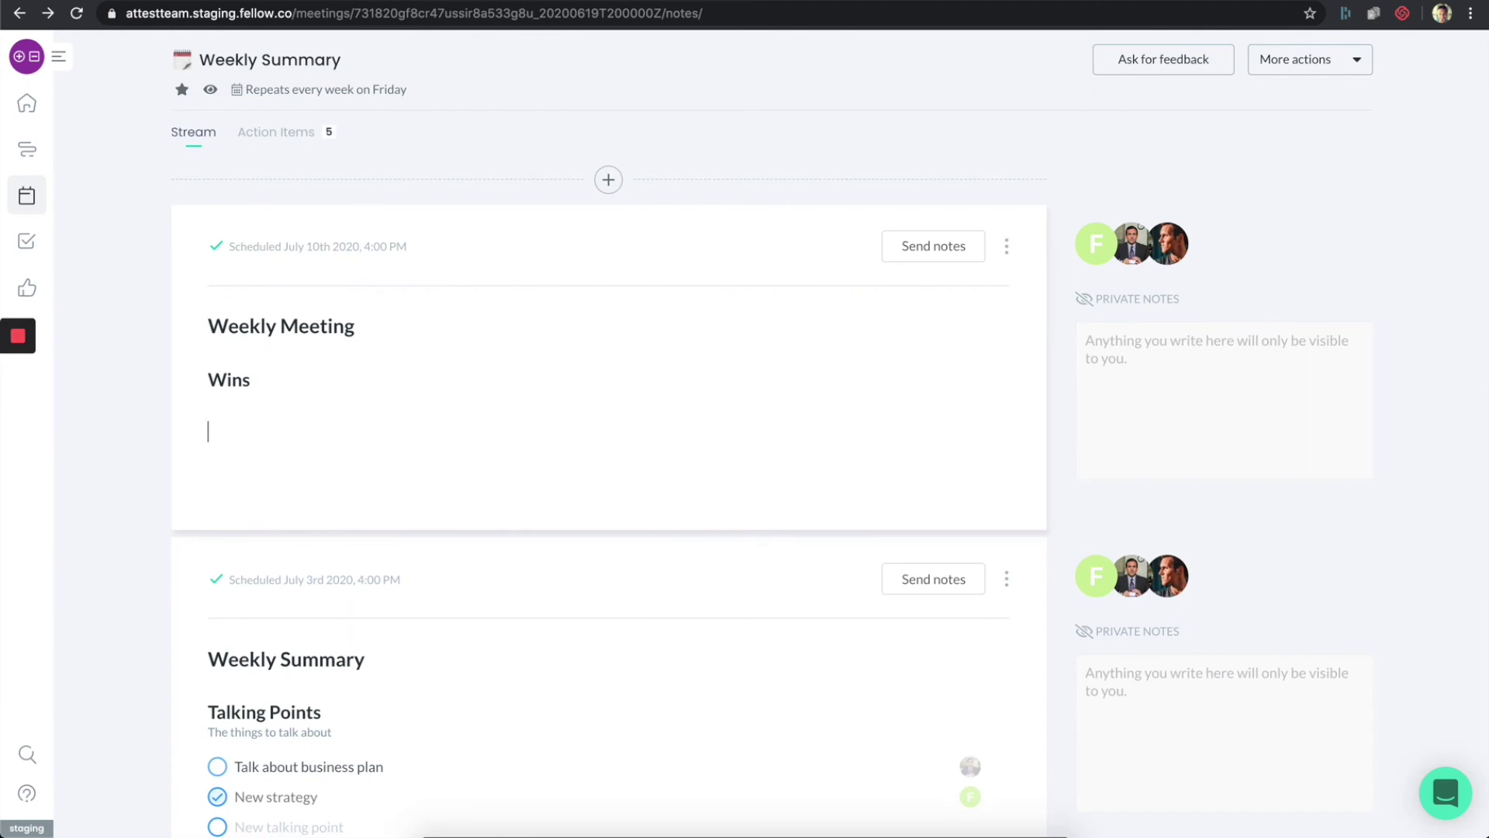
{"action": "type", "text": "Things to Improve"}
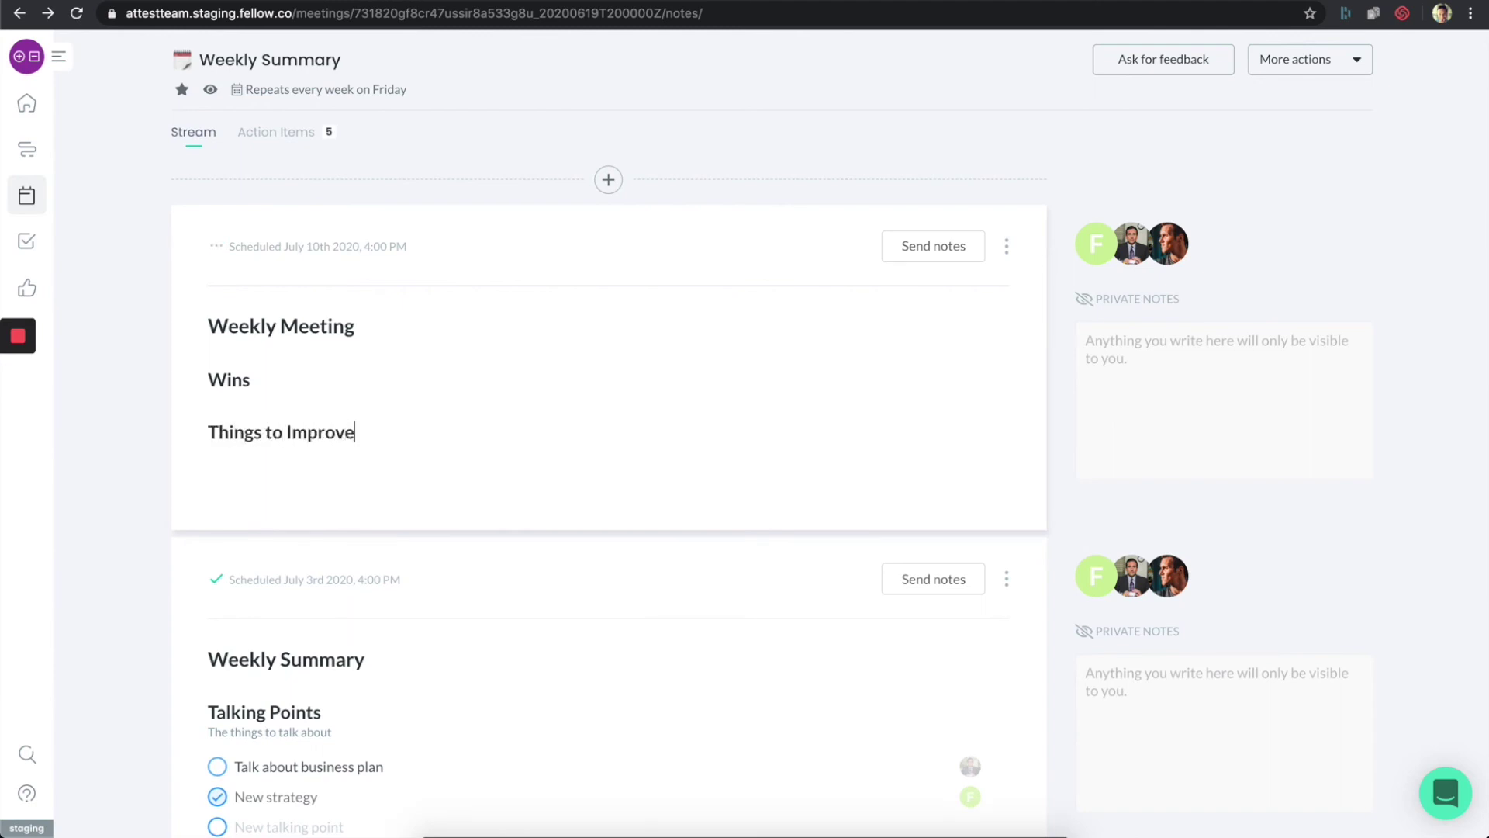
{"action": "key", "text": "Return"}
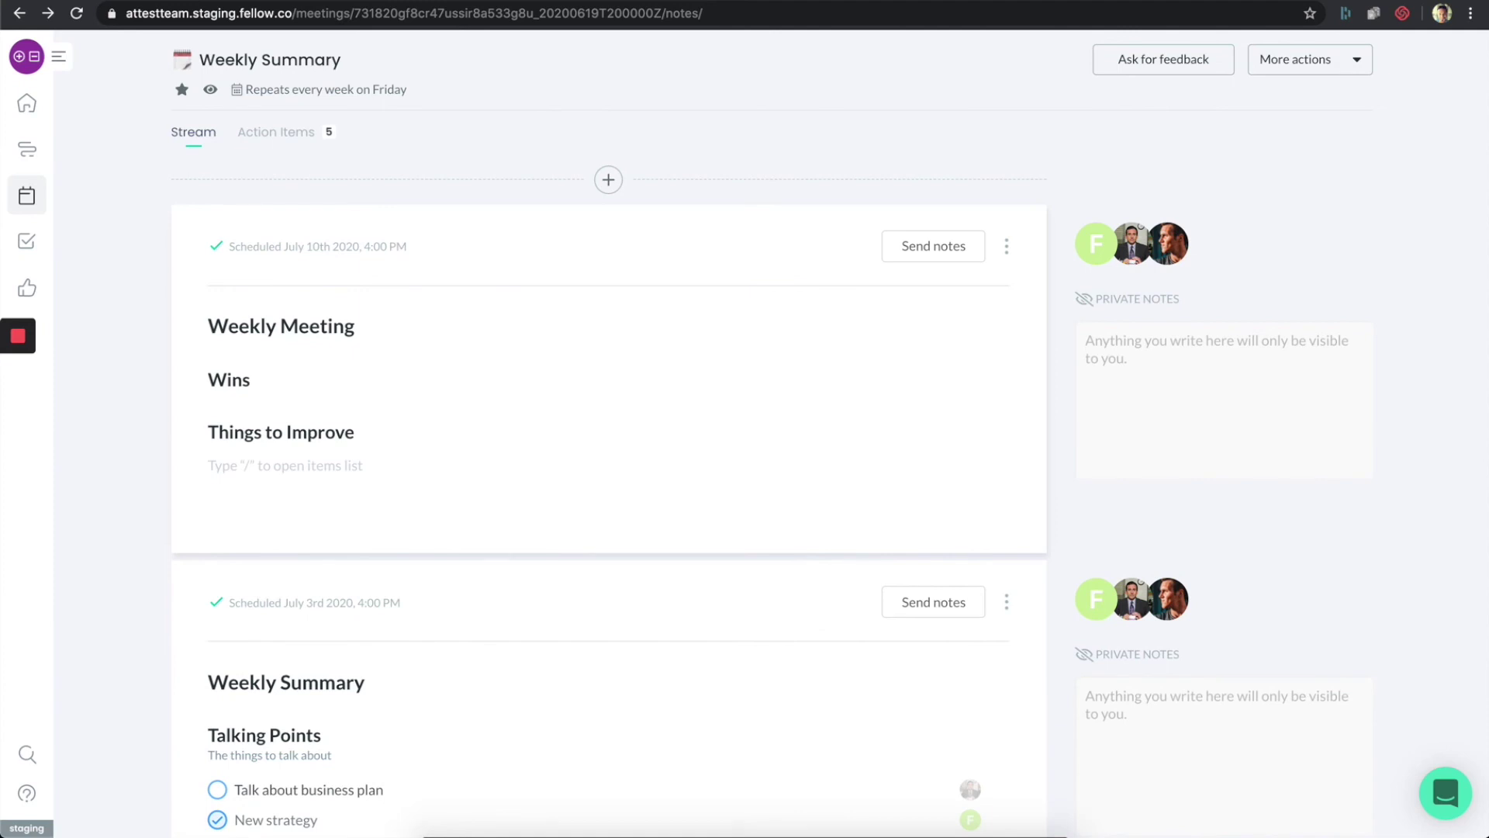
{"action": "type", "text": "/"}
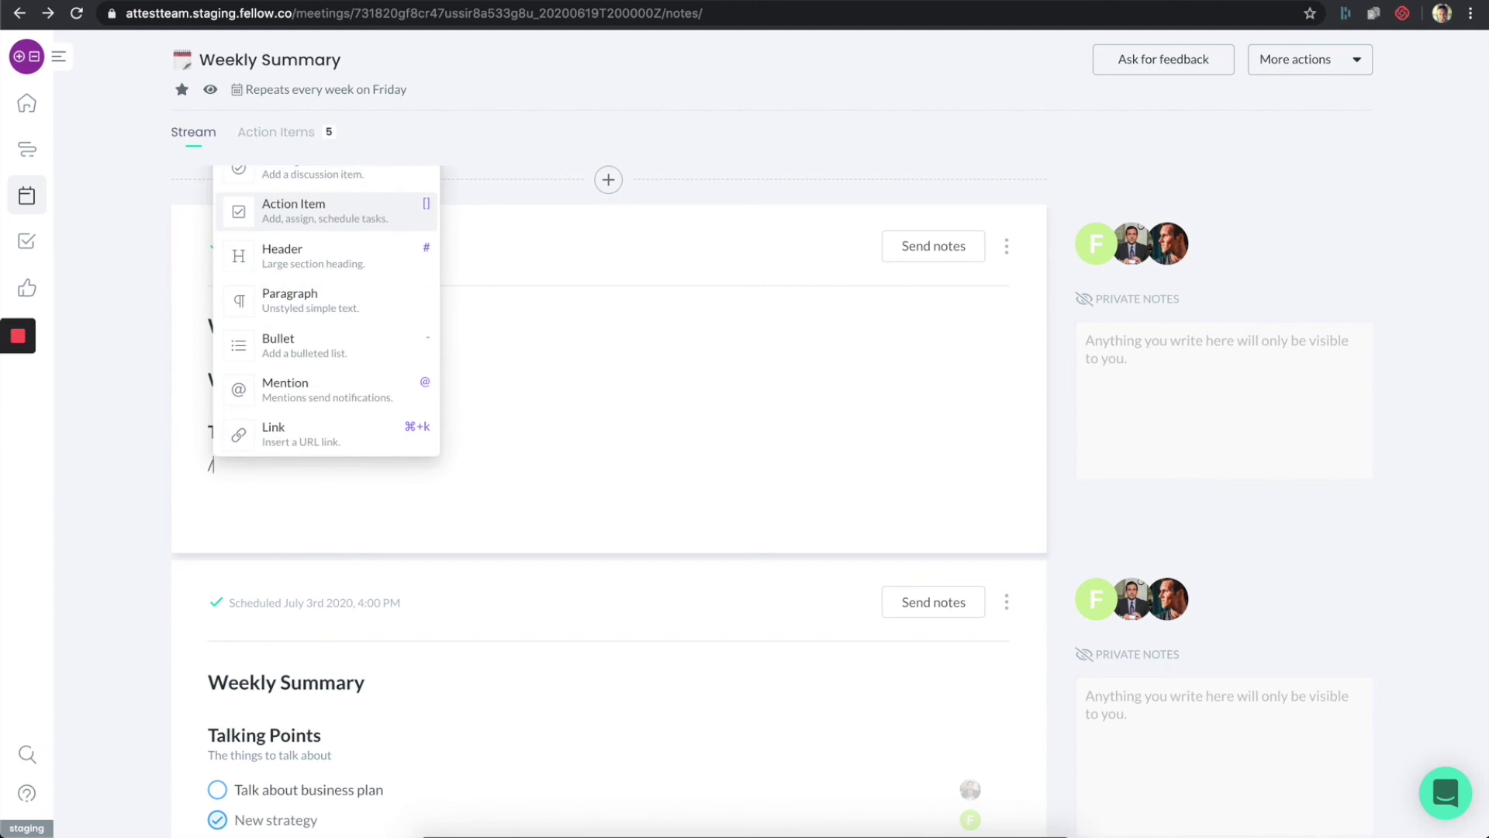
{"action": "left_click", "coordinate": [335, 264]}
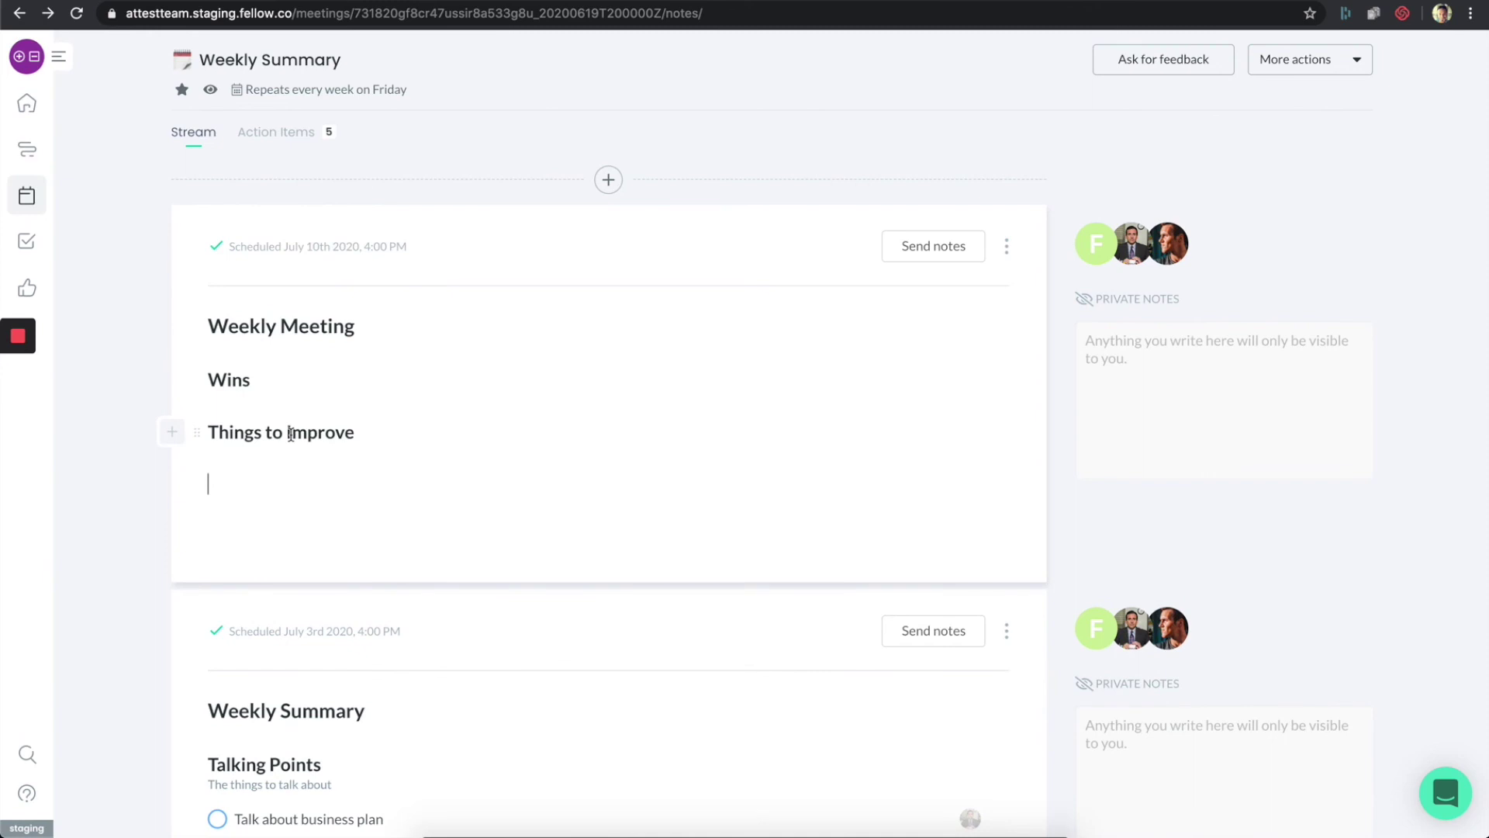
{"action": "type", "text": "Actions"}
Insert an empty talking point under the Wins header.
{"action": "left_click", "coordinate": [256, 381]}
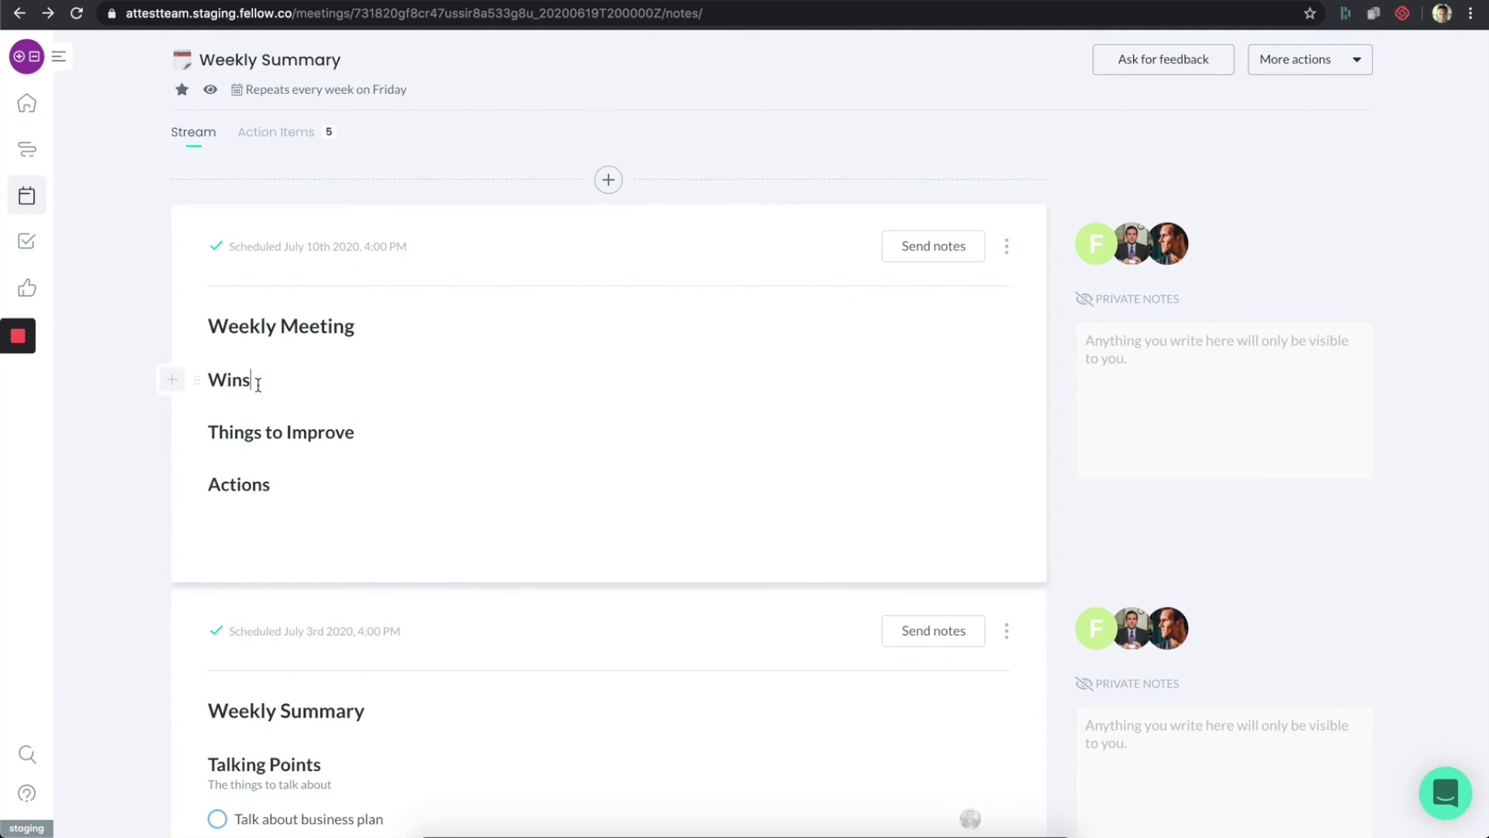
{"action": "key", "text": "Return"}
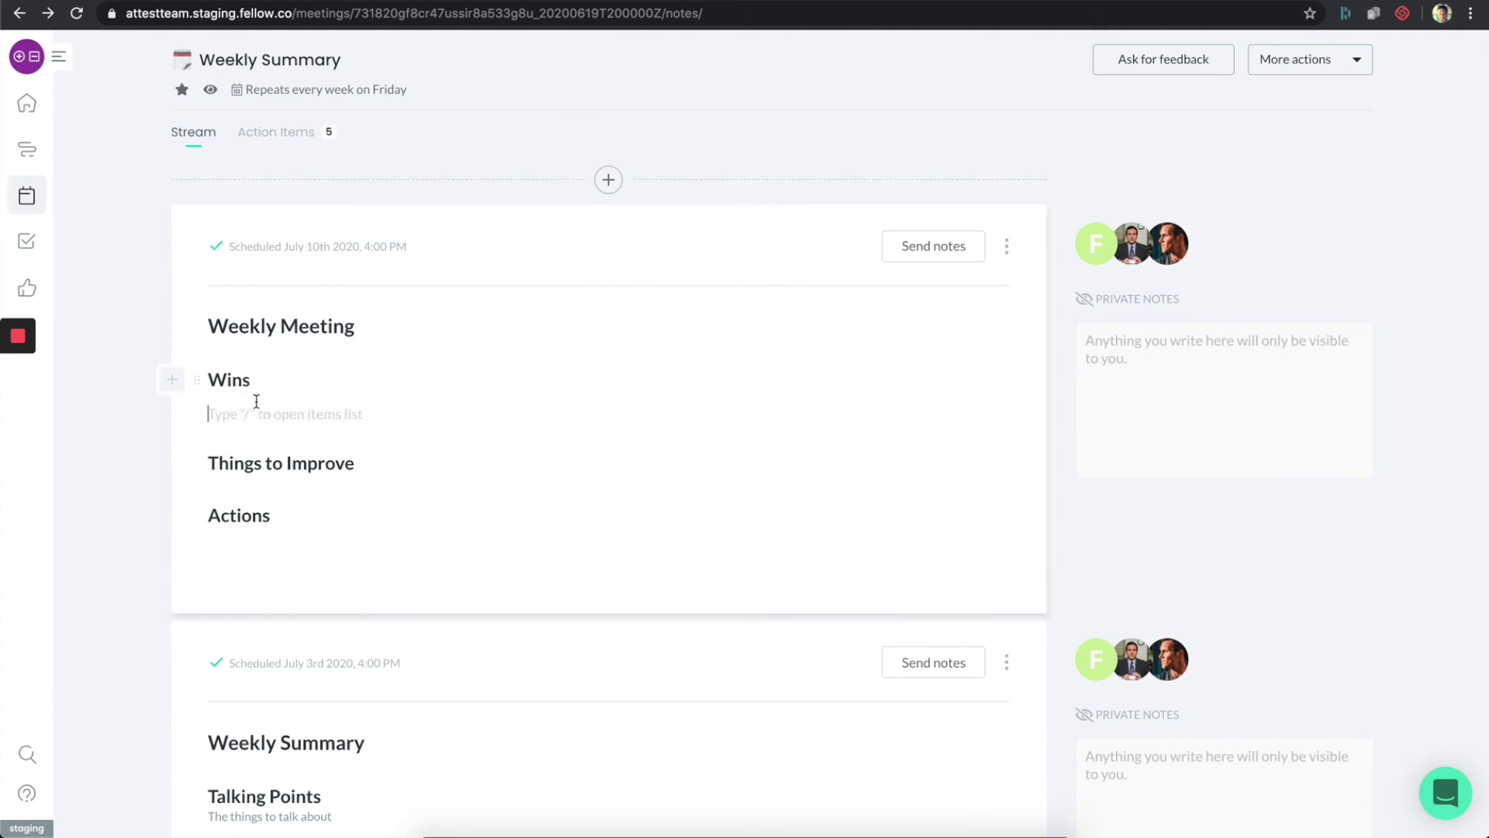
{"action": "left_click", "coordinate": [173, 417]}
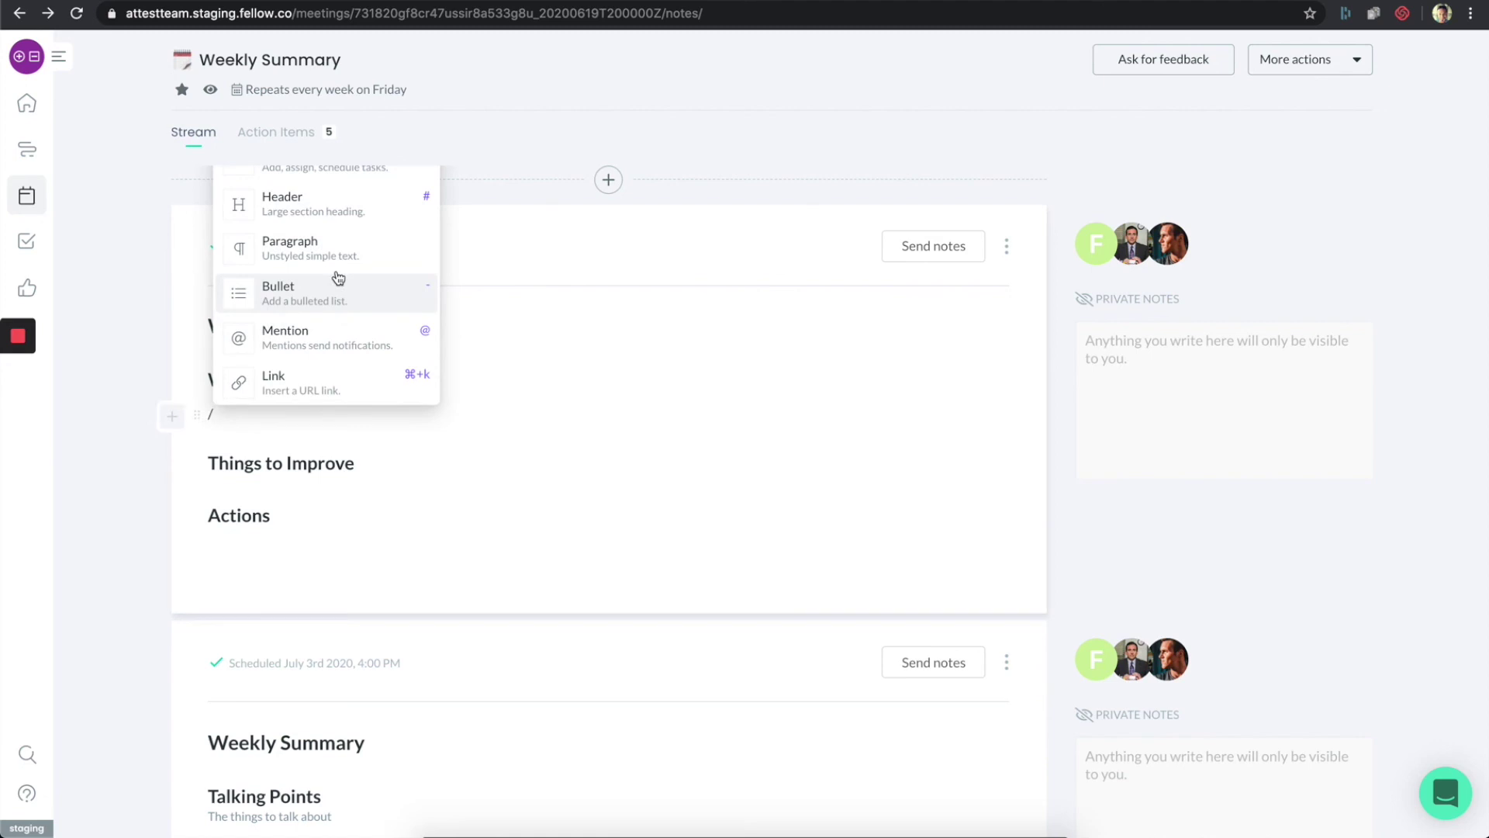
{"action": "key", "text": "Up"}
{"action": "key", "text": "Up"}
{"action": "key", "text": "Up"}
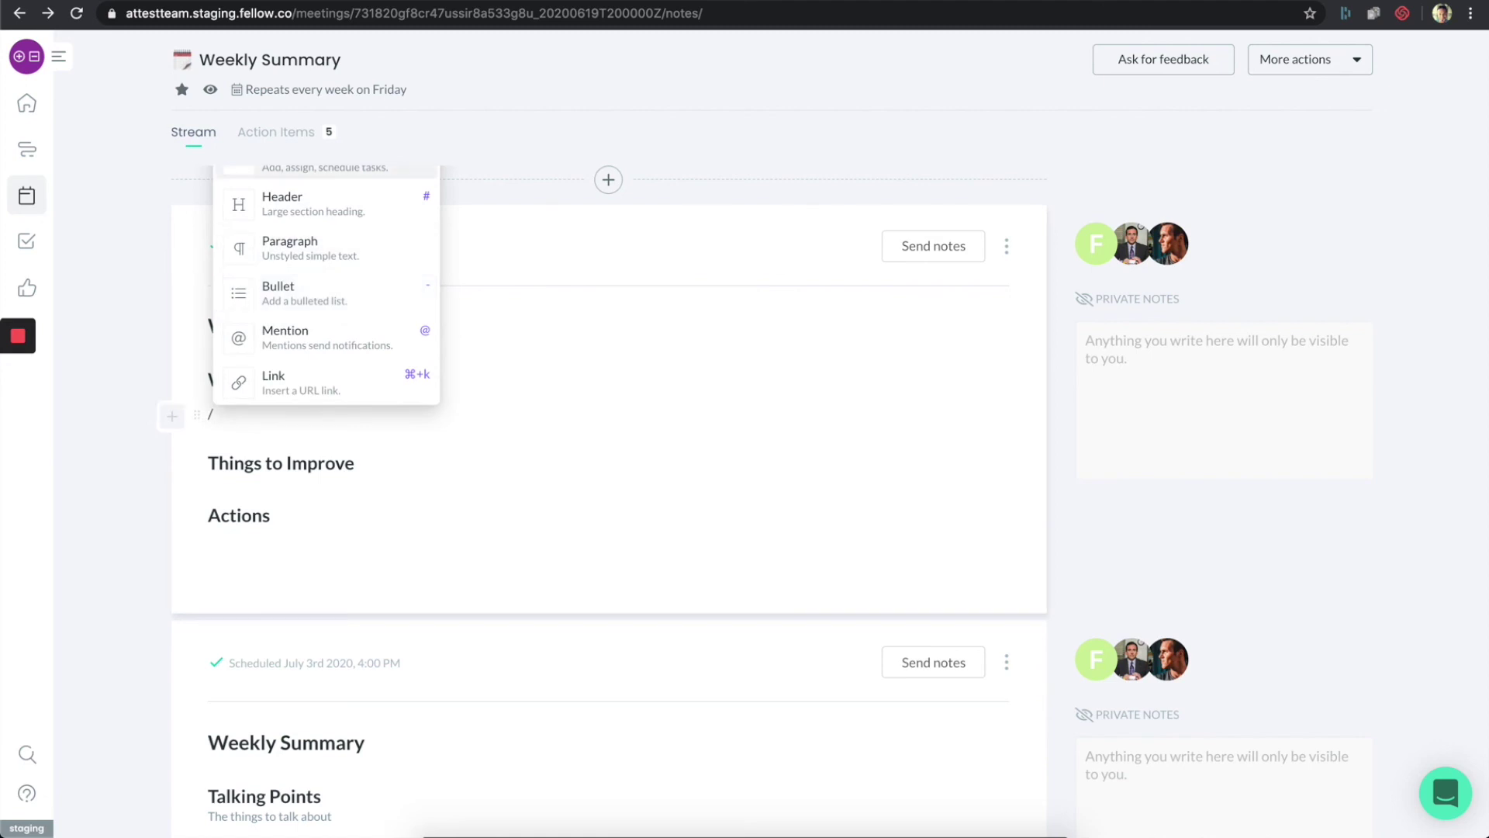
{"action": "key", "text": "Return"}
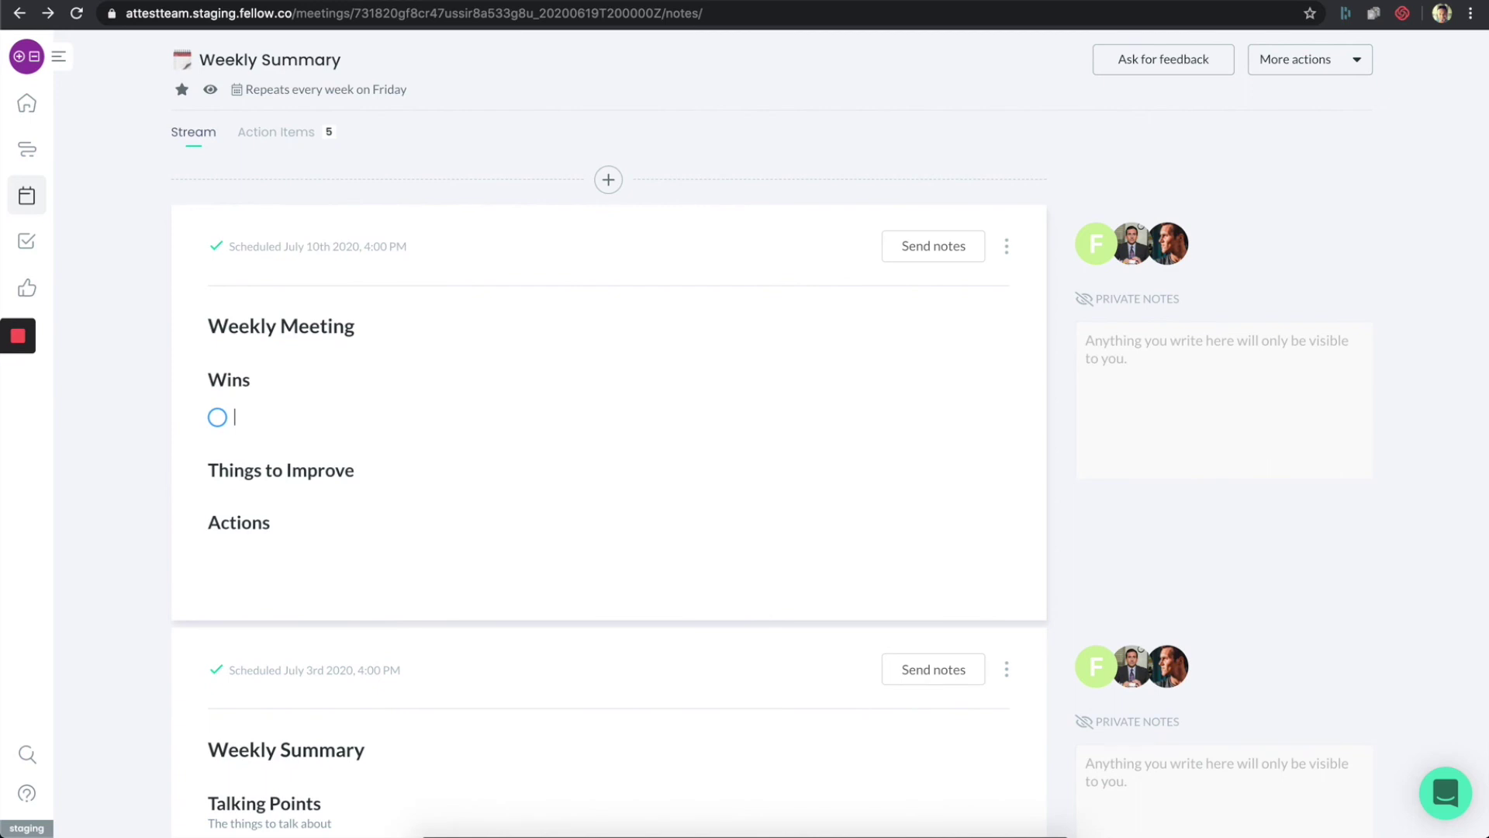
Insert an empty talking point under the Things to Improve header.
{"action": "left_click", "coordinate": [369, 470]}
{"action": "key", "text": "Return"}
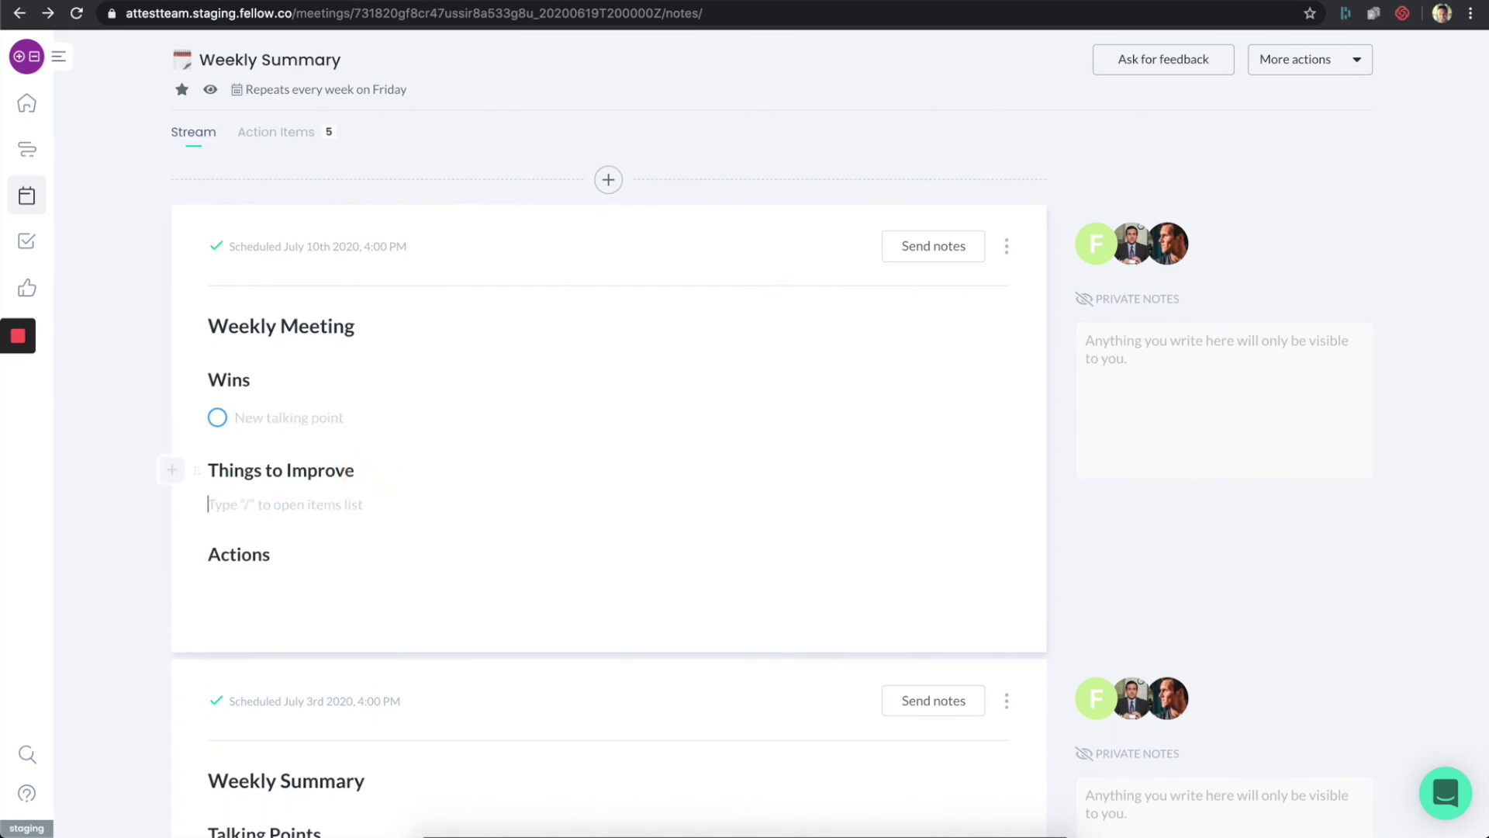
{"action": "type", "text": "()"}
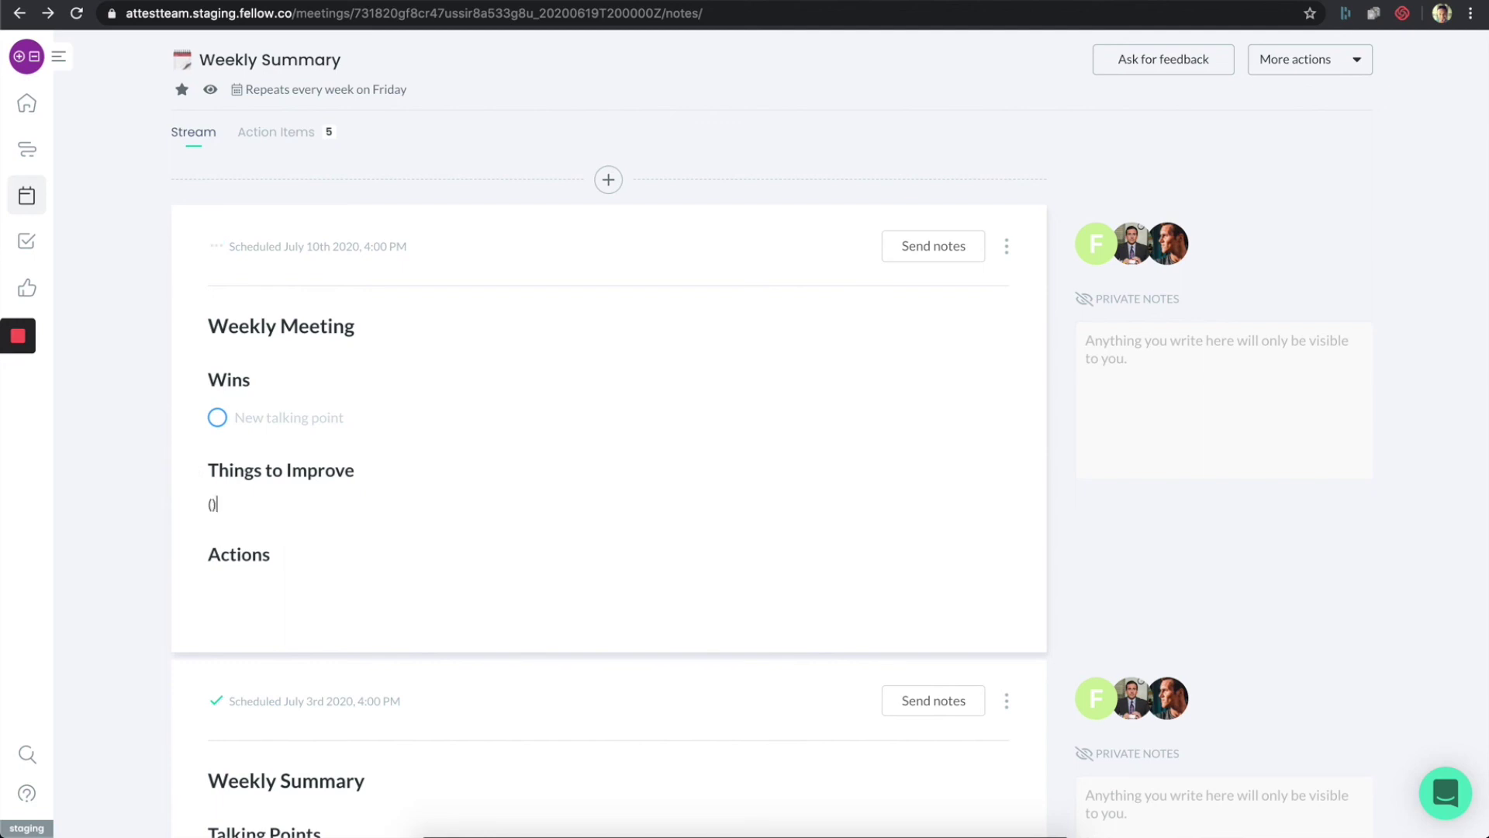
{"action": "key", "text": "space"}
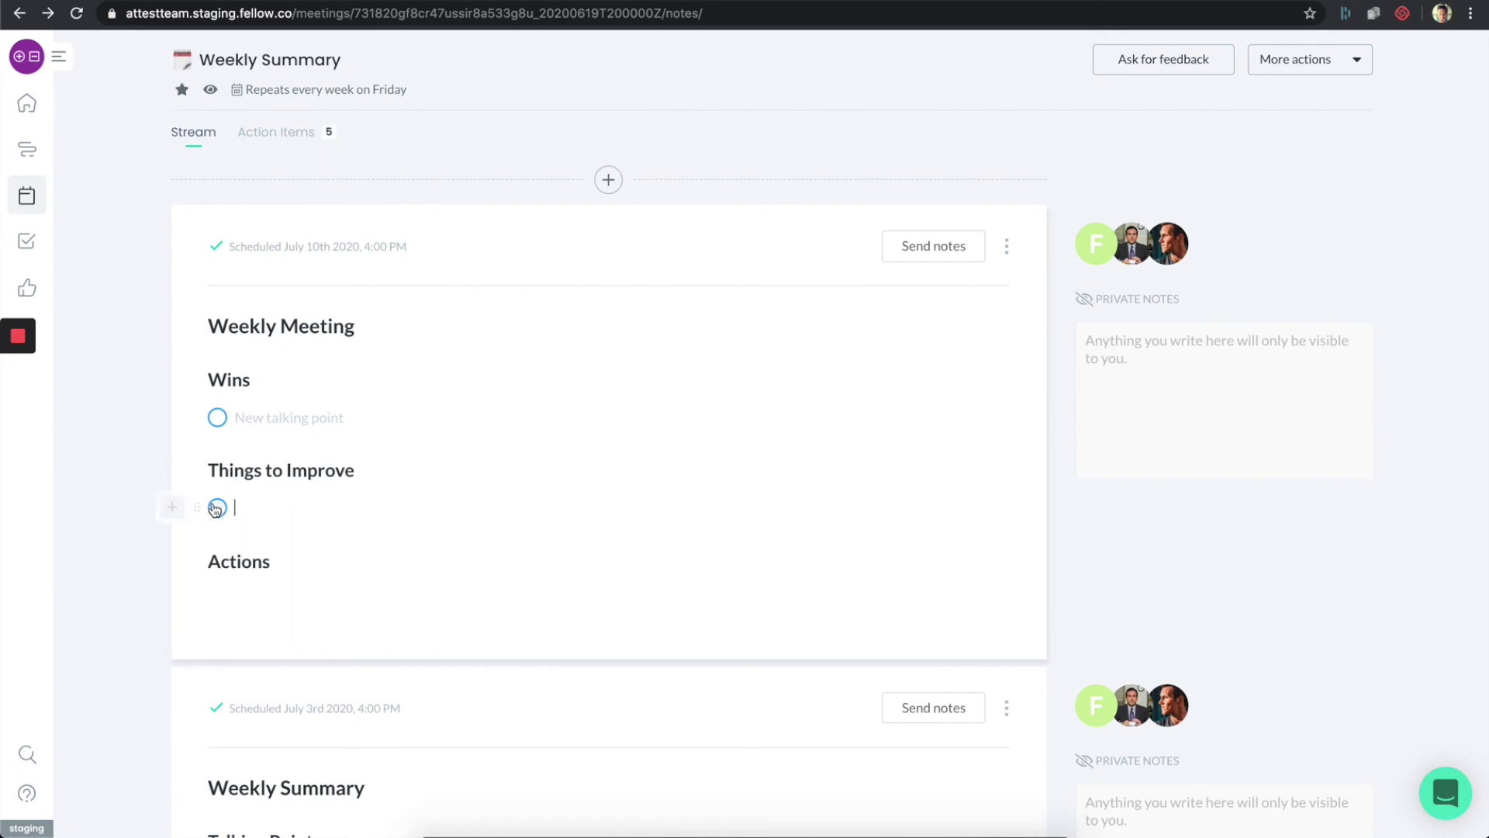
Insert an empty action item under the Actions header.
{"action": "left_click", "coordinate": [297, 564]}
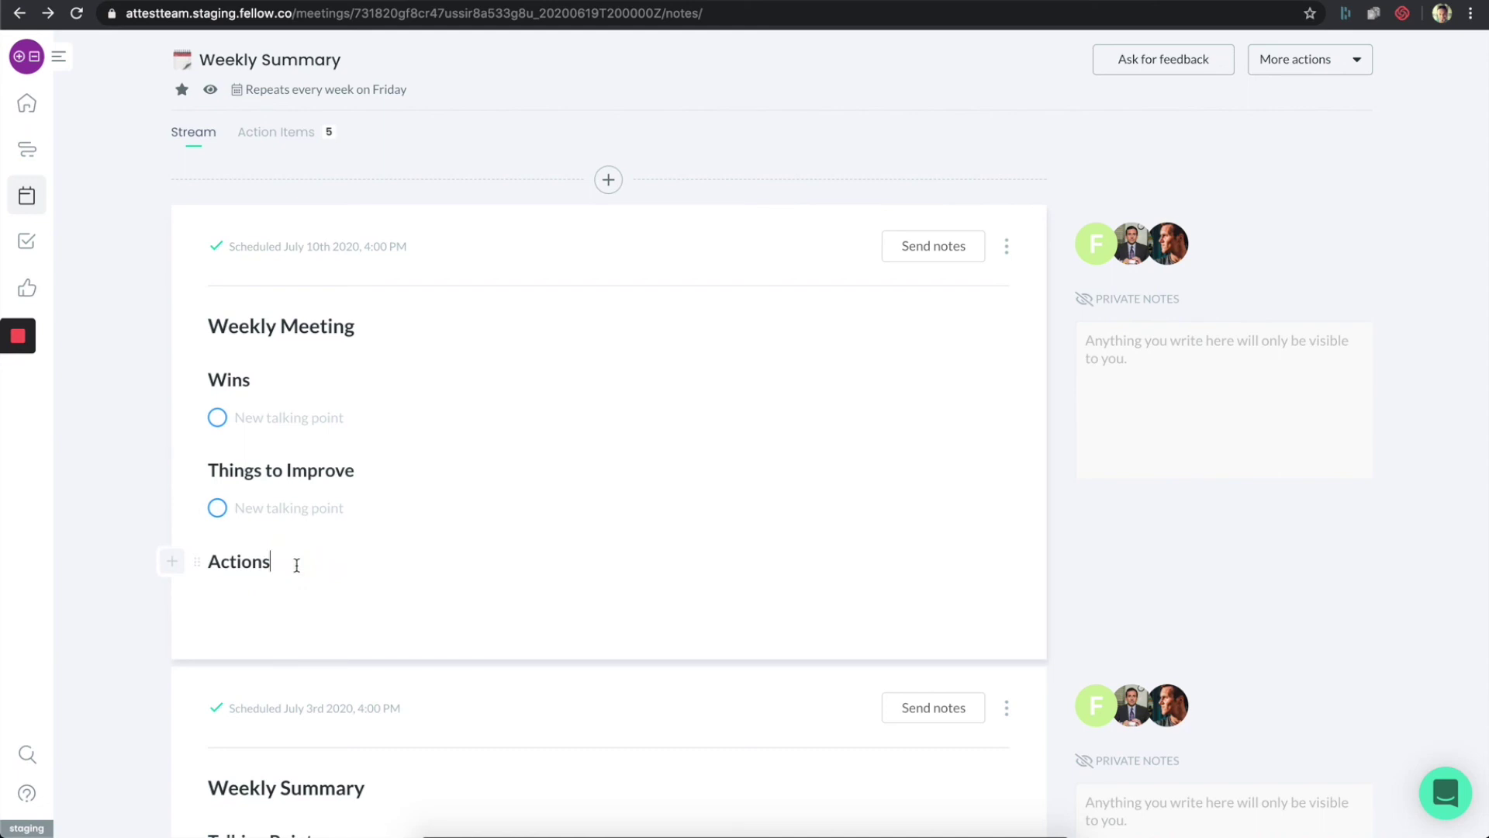
{"action": "key", "text": "Return"}
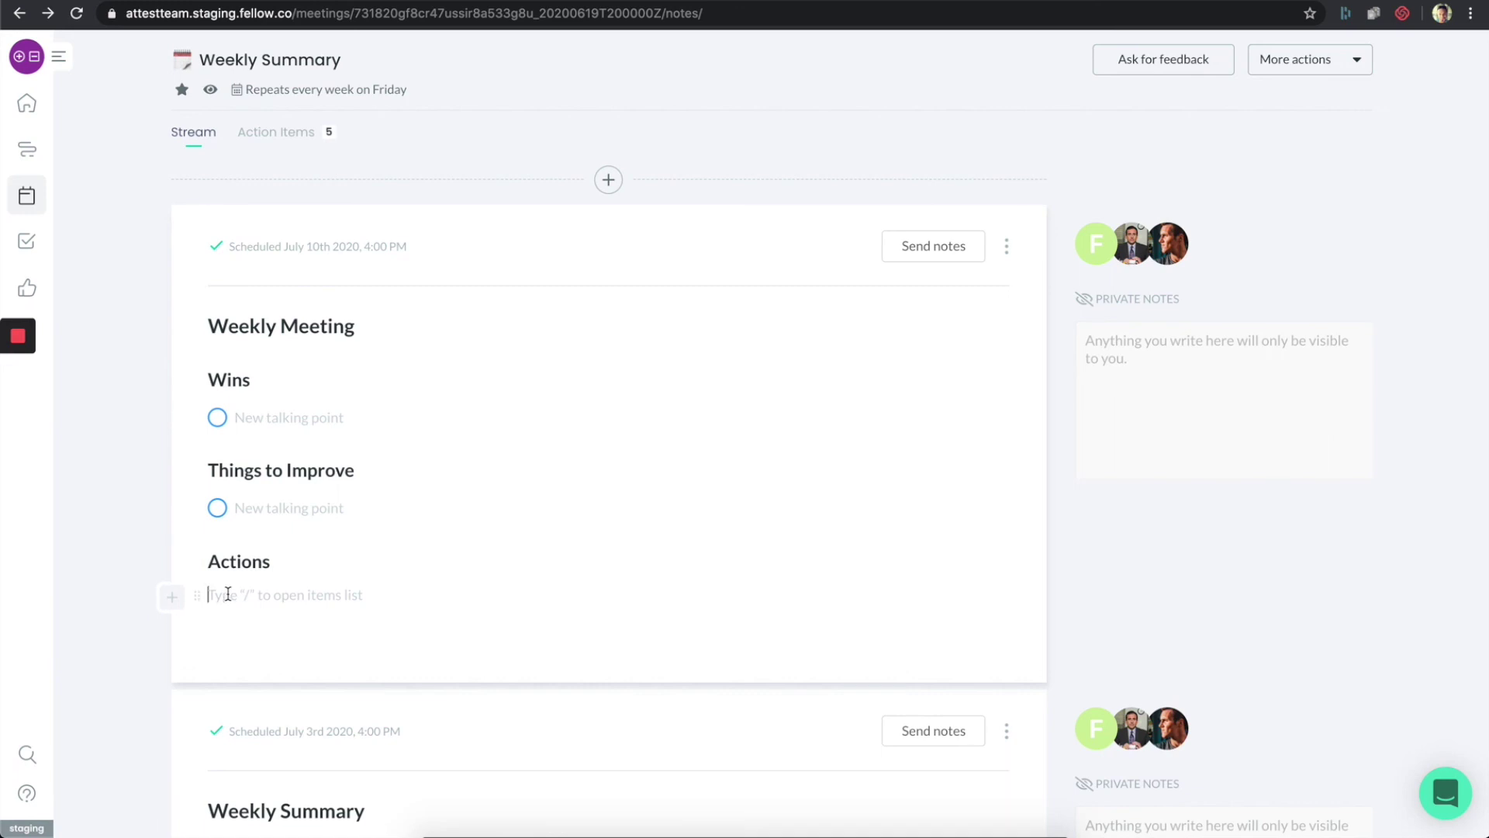
{"action": "type", "text": "/"}
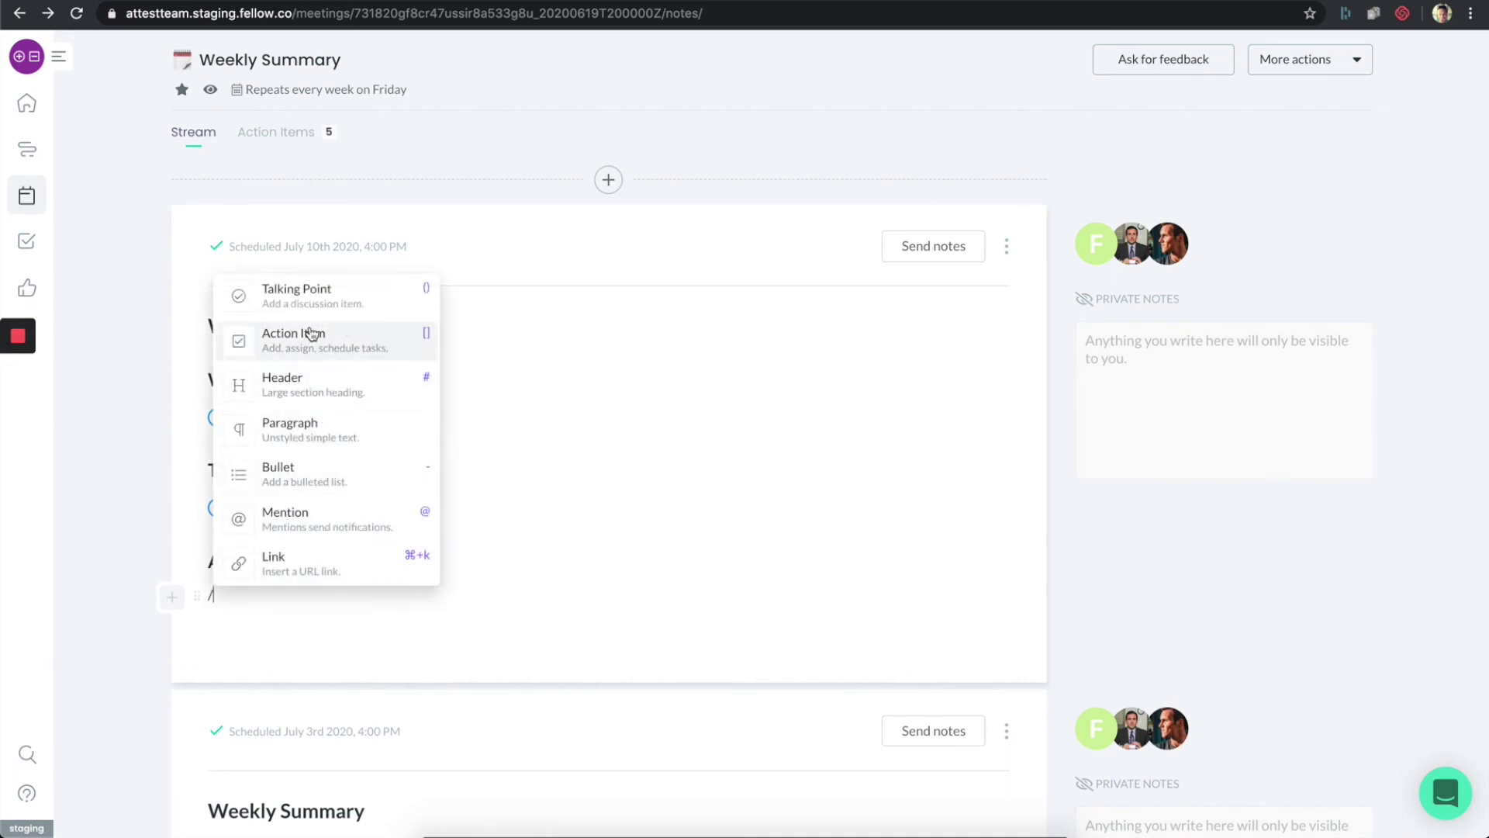
{"action": "left_click", "coordinate": [313, 339]}
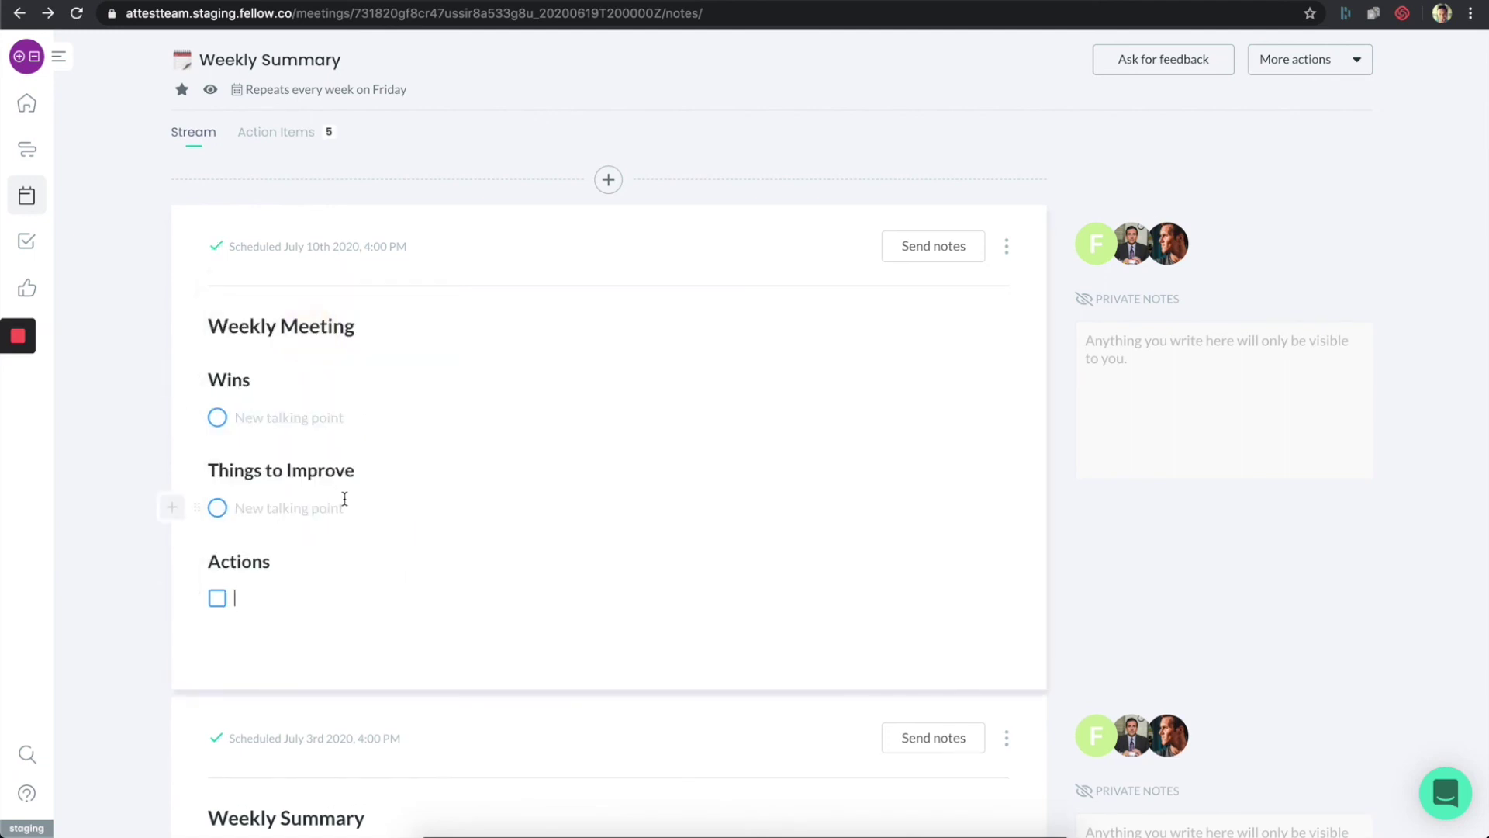
{"action": "key", "text": "BackSpace"}
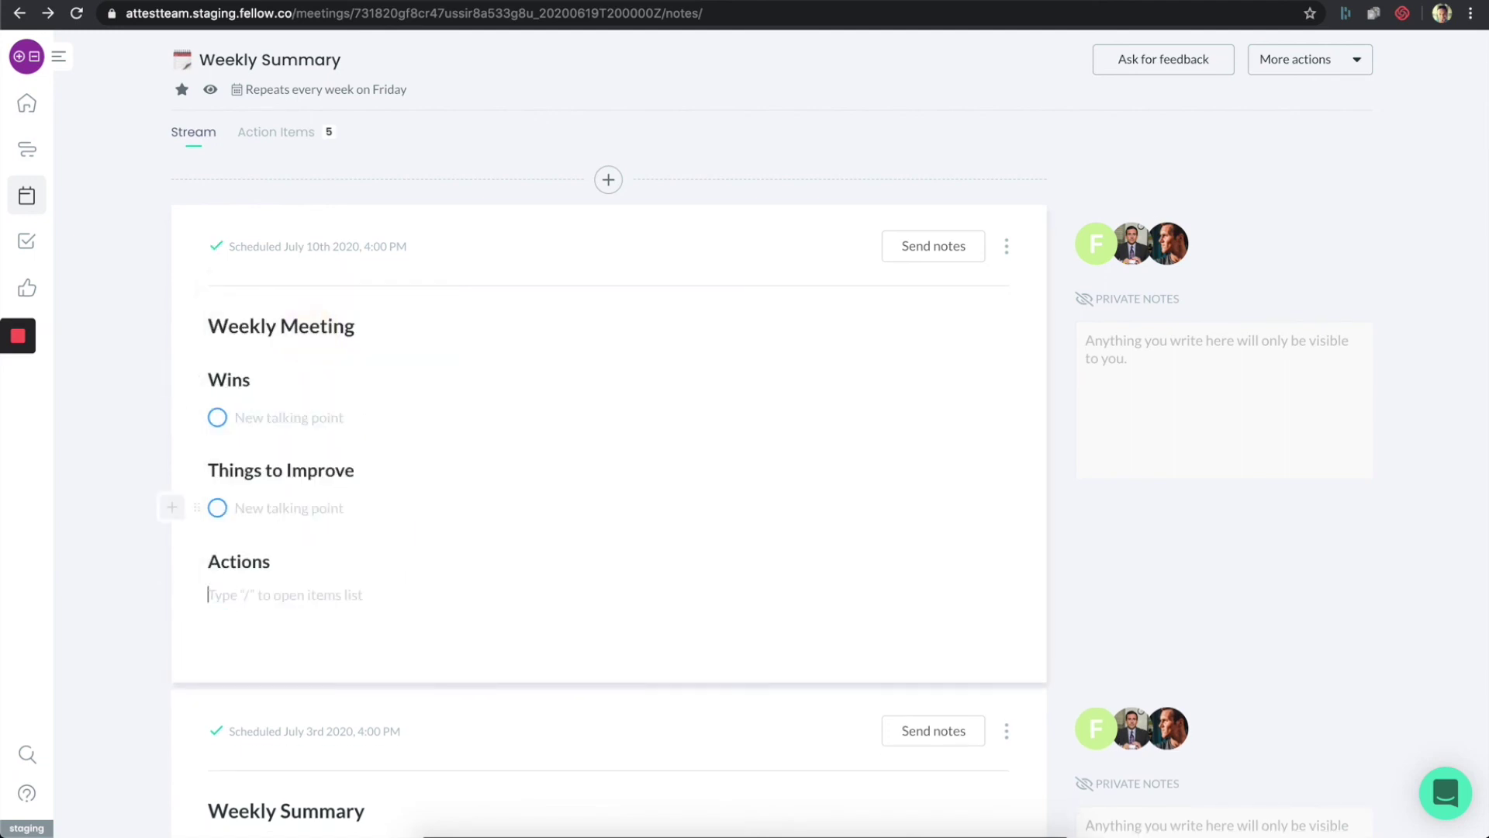
{"action": "type", "text": "[]"}
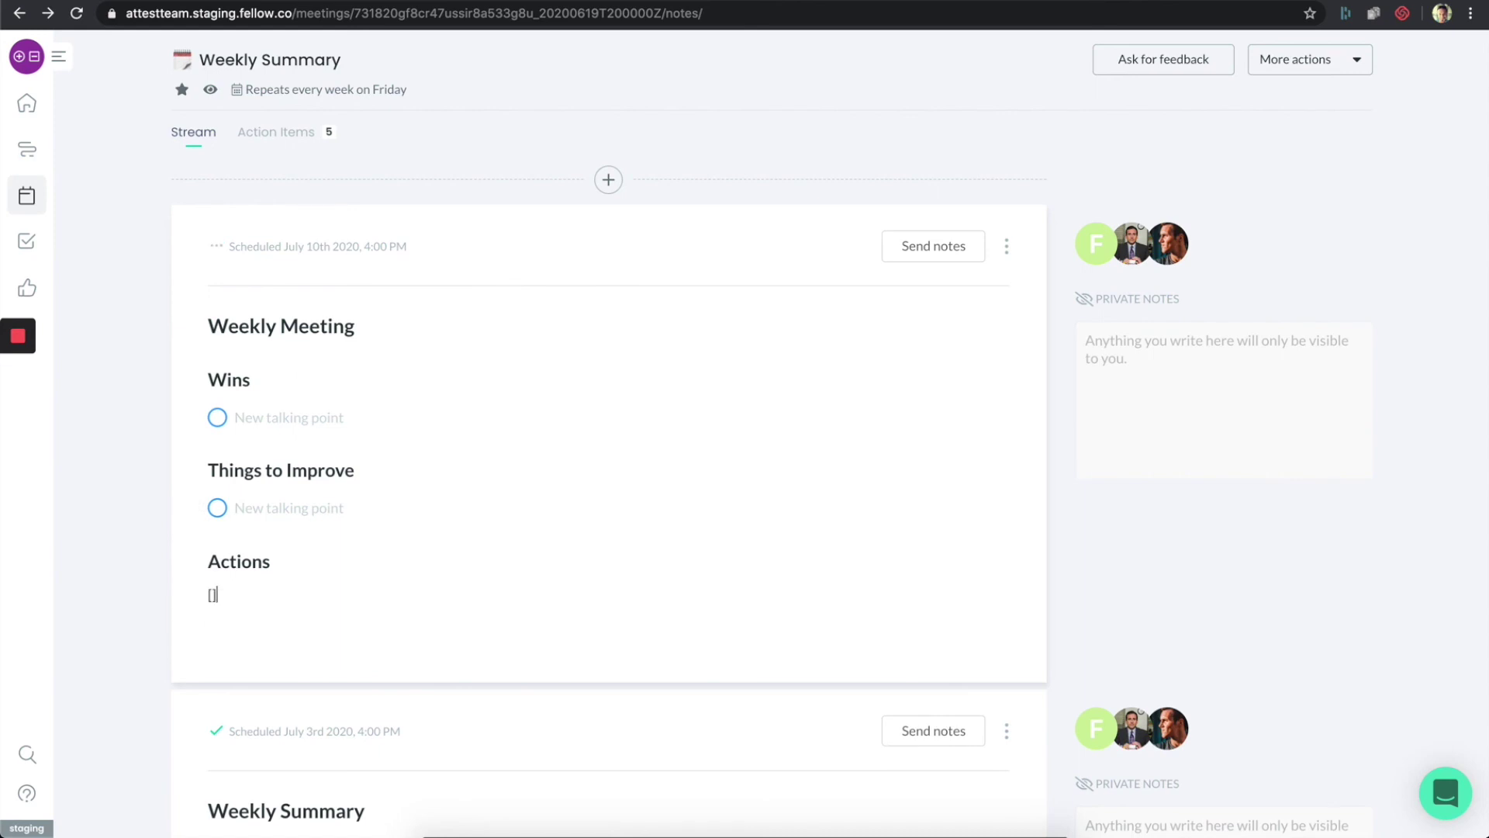
{"action": "key", "text": "space"}
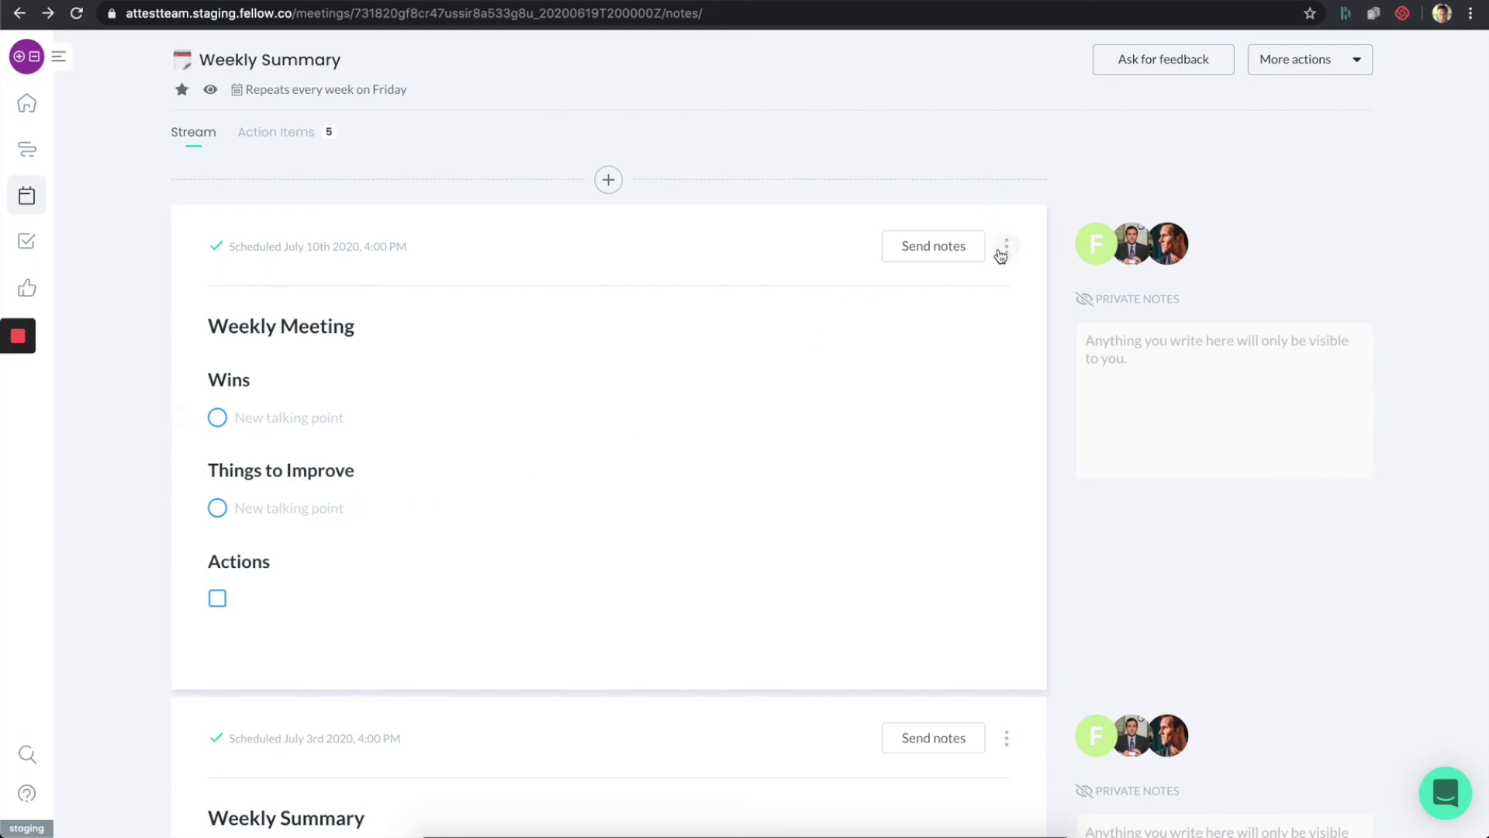
Preview saving the July 10th note as a template, and leave without saving it.
{"action": "left_click", "coordinate": [1006, 250]}
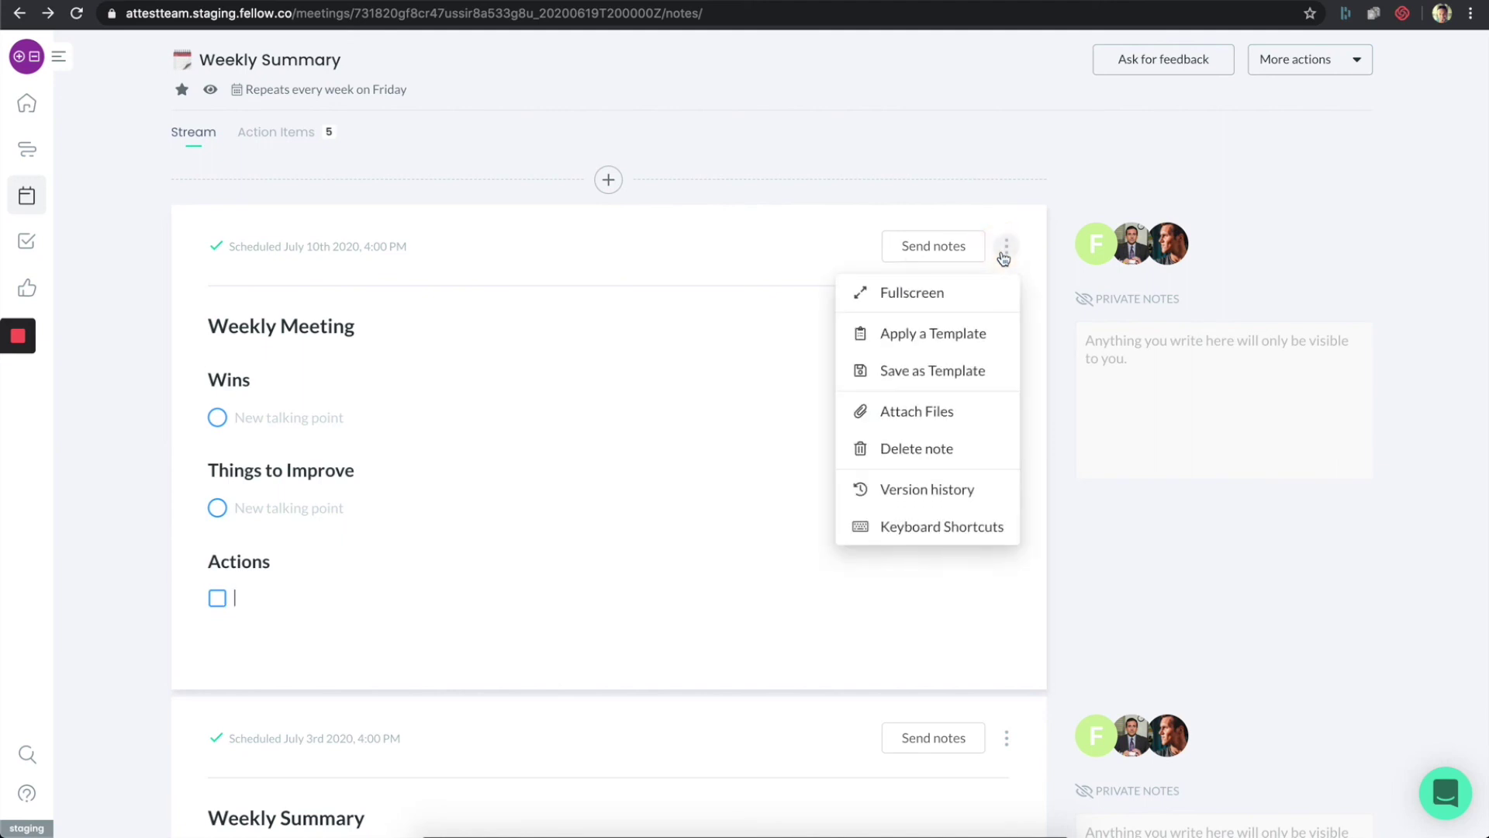
{"action": "left_click", "coordinate": [953, 372]}
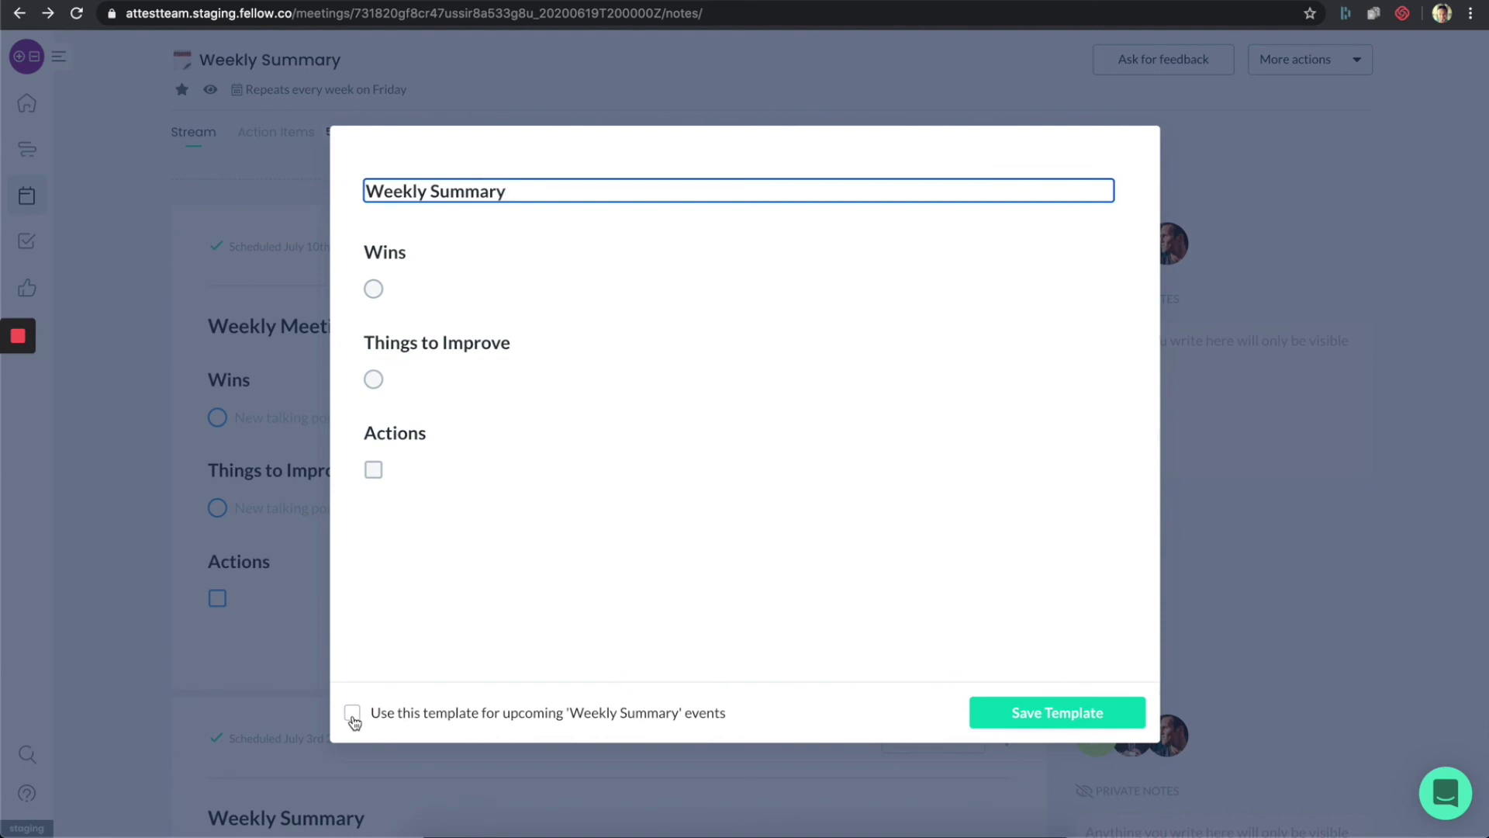
{"action": "left_click", "coordinate": [1269, 597]}
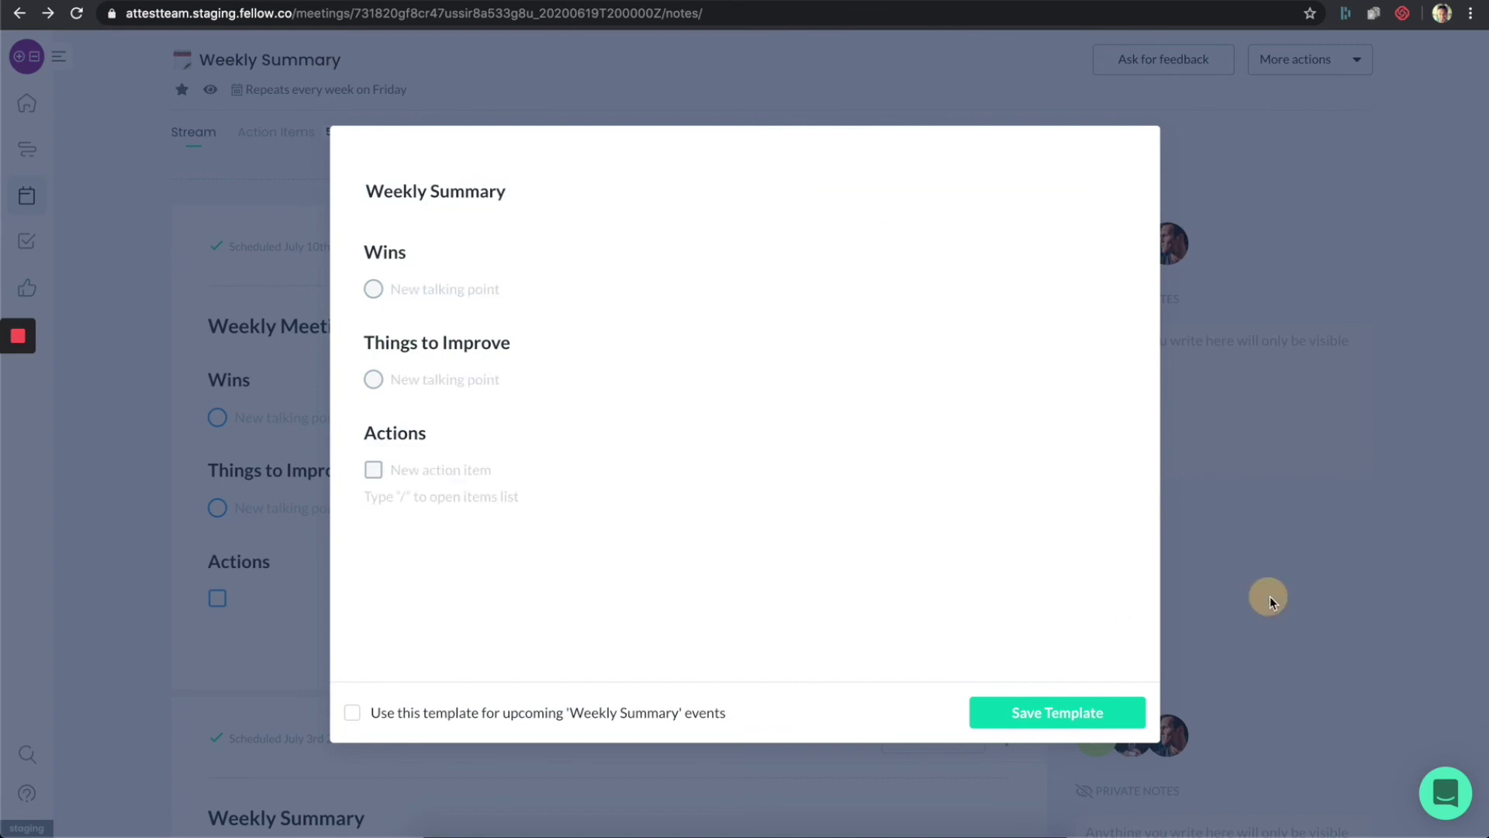
Browse the company templates available for the July 10th note, and close them without applying any.
{"action": "left_click", "coordinate": [1005, 249]}
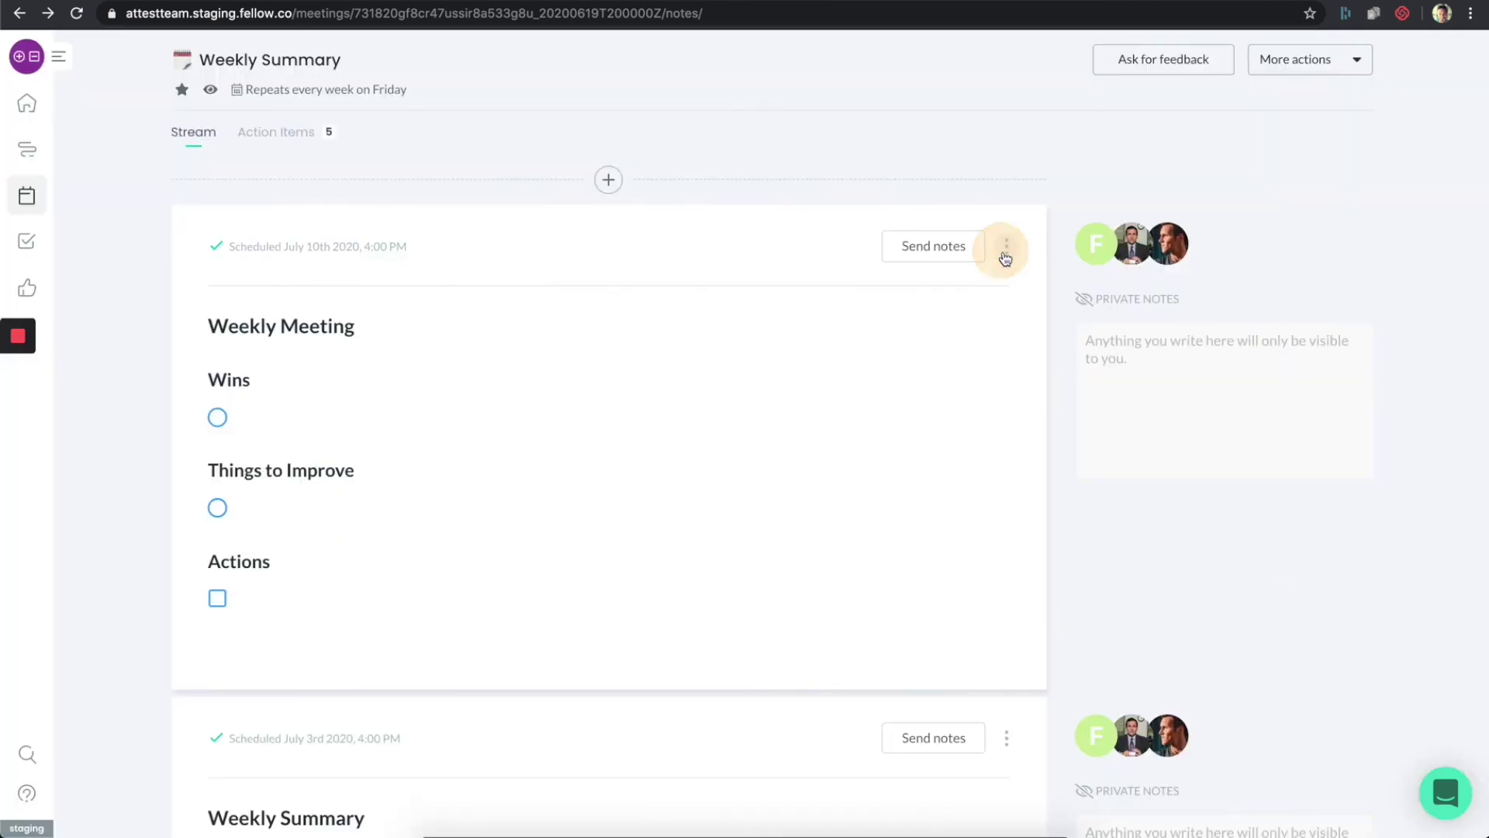
{"action": "left_click", "coordinate": [957, 335]}
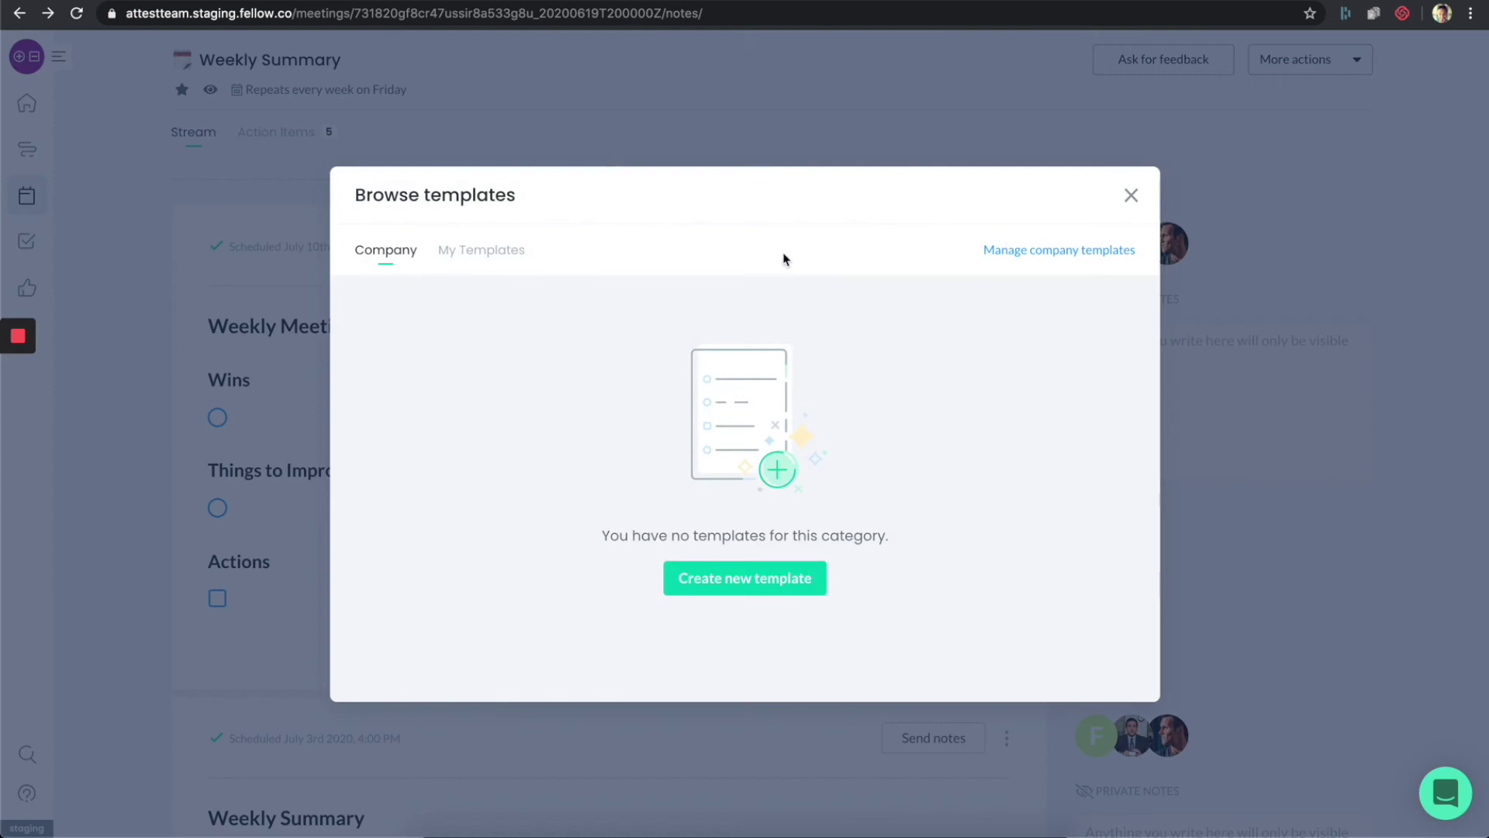
{"action": "scroll", "coordinate": [880, 474], "scroll_direction": "down", "scroll_amount": 2}
{"action": "scroll", "coordinate": [880, 473], "scroll_direction": "down", "scroll_amount": 3}
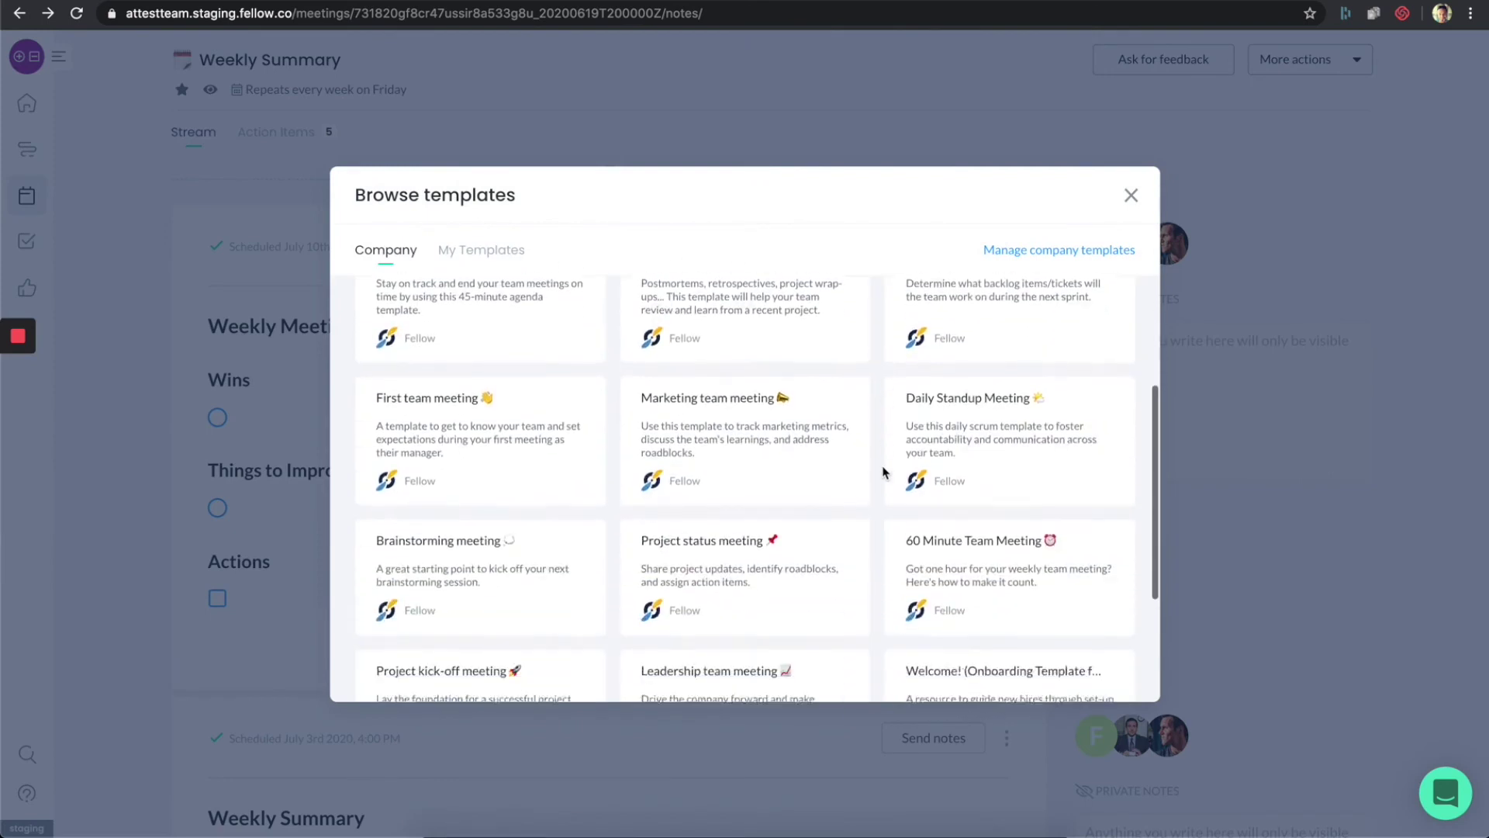
{"action": "left_click", "coordinate": [1130, 197]}
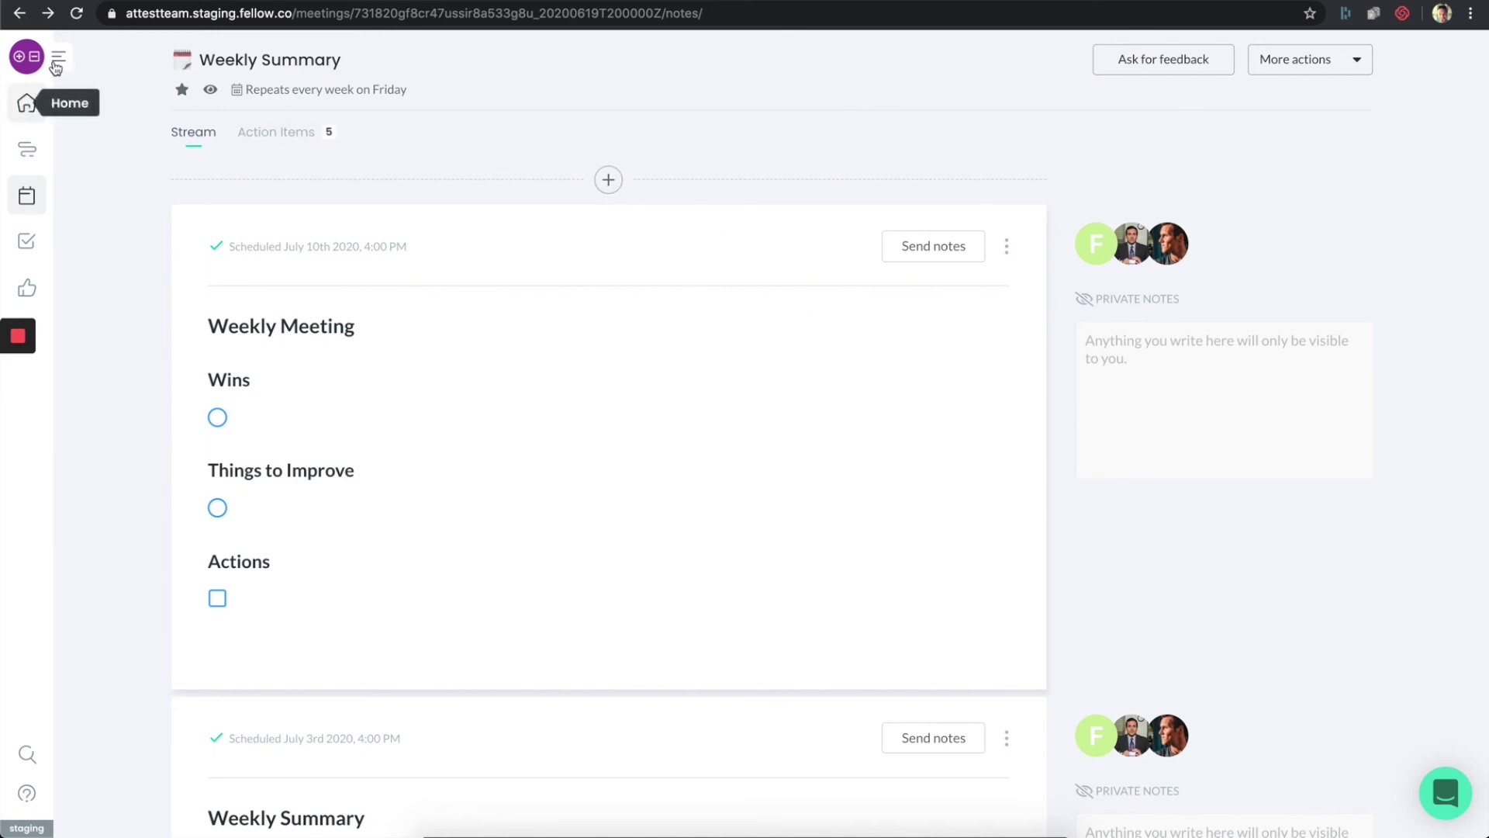
Expand the meetings panel and switch it from the calendar view to the list view.
{"action": "left_click", "coordinate": [92, 79]}
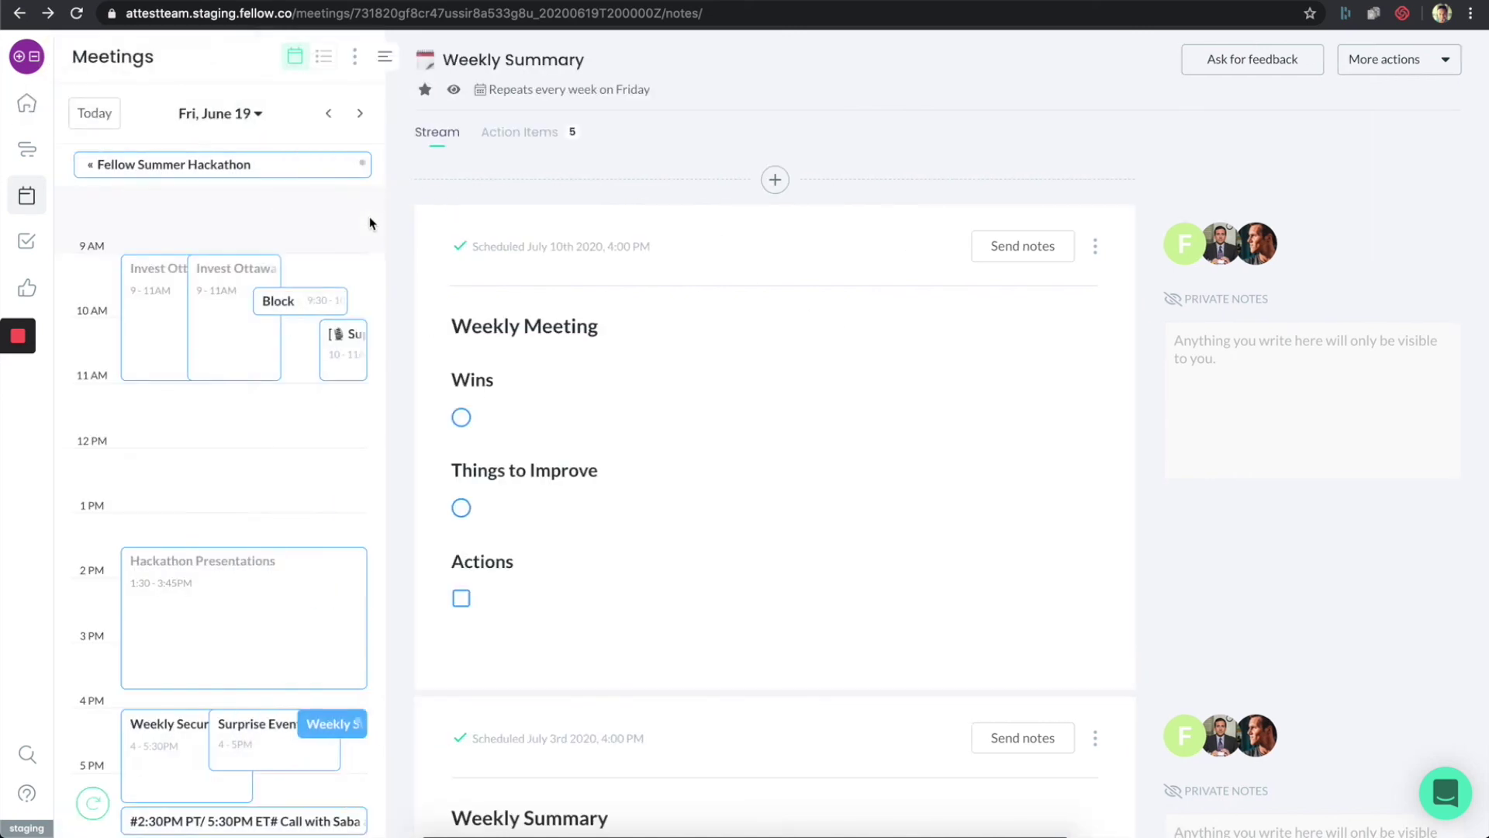
{"action": "left_click", "coordinate": [323, 57]}
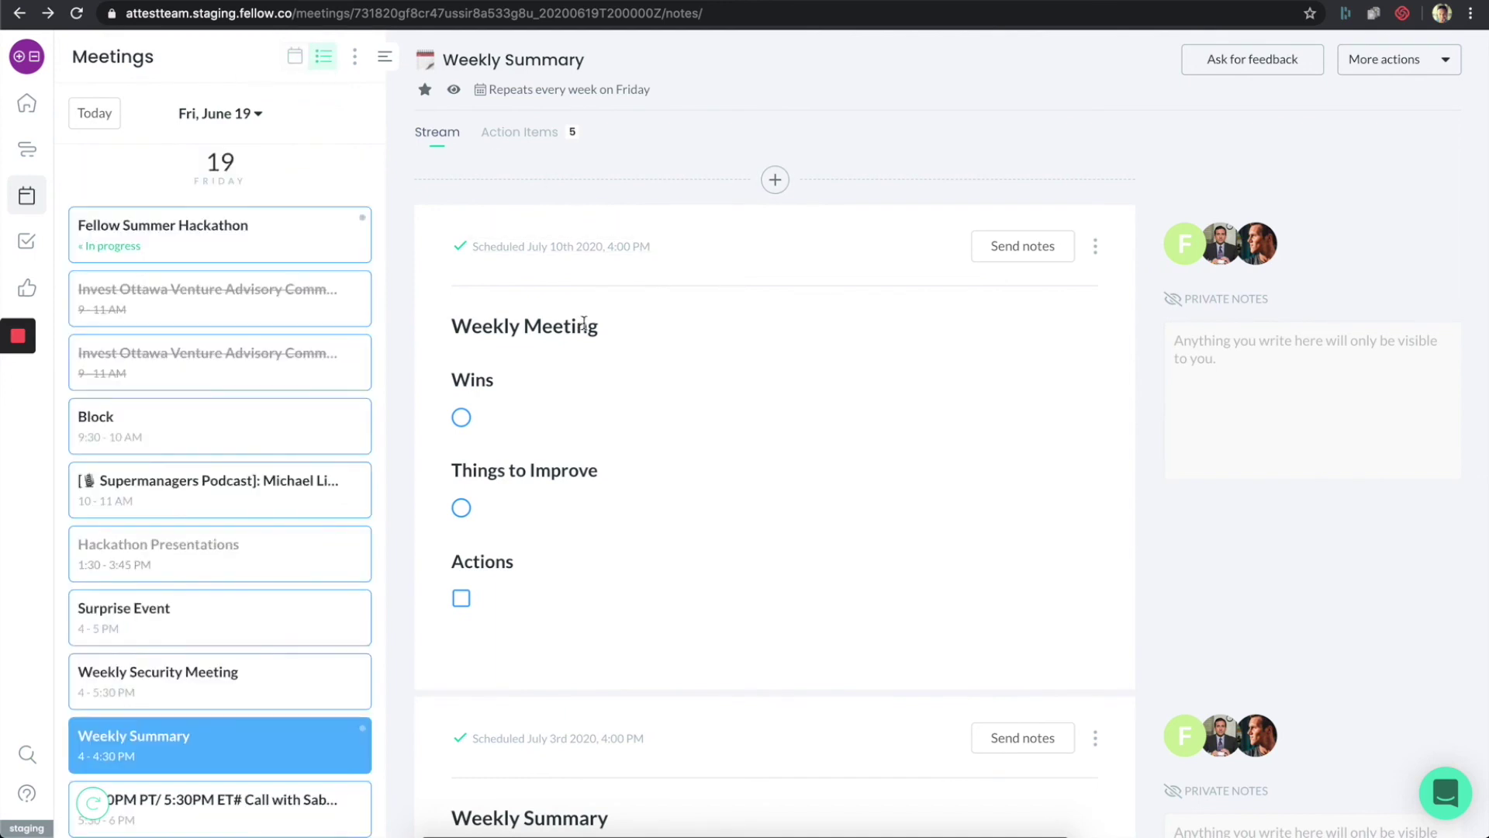